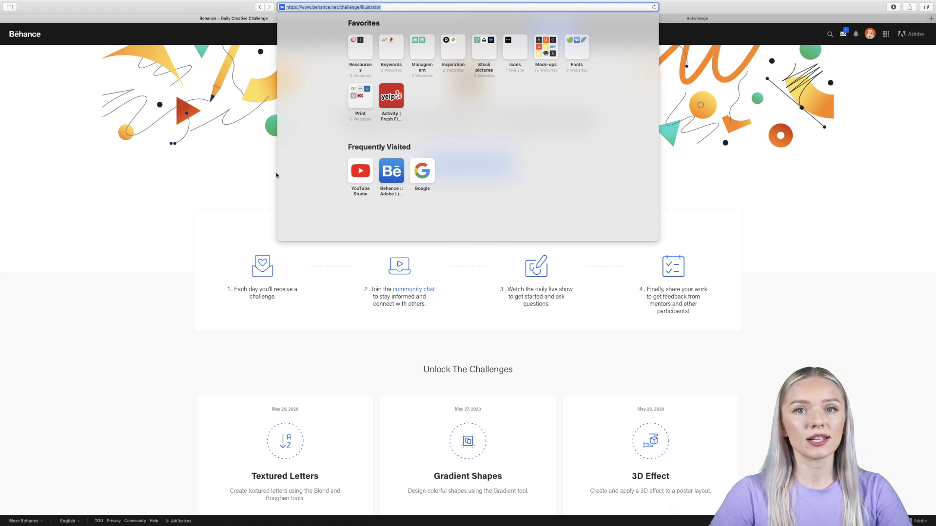
Step: Look through the challenge cards on the Behance Daily Creative Challenge page
{"action": "left_click", "coordinate": [234, 307]}
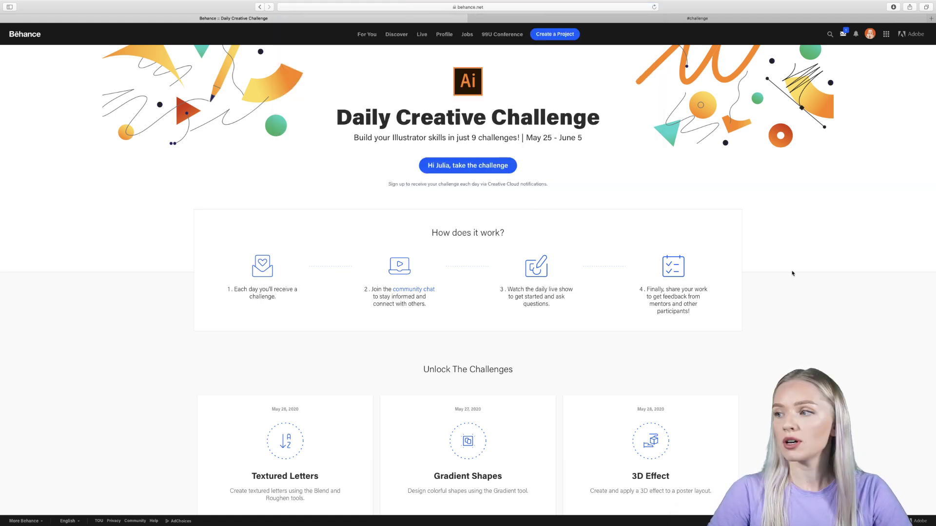
{"action": "scroll", "coordinate": [792, 273], "scroll_direction": "up", "scroll_amount": 2}
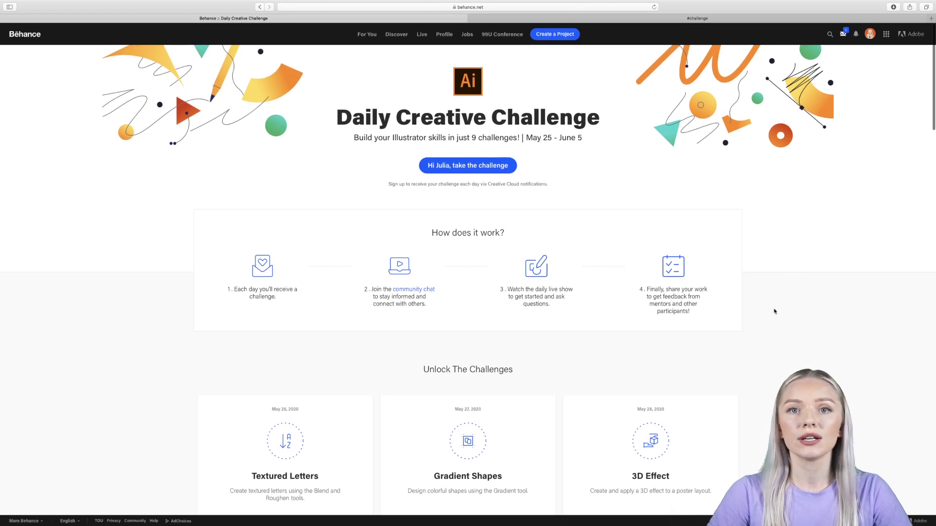
{"action": "scroll", "coordinate": [754, 309], "scroll_direction": "down", "scroll_amount": 10}
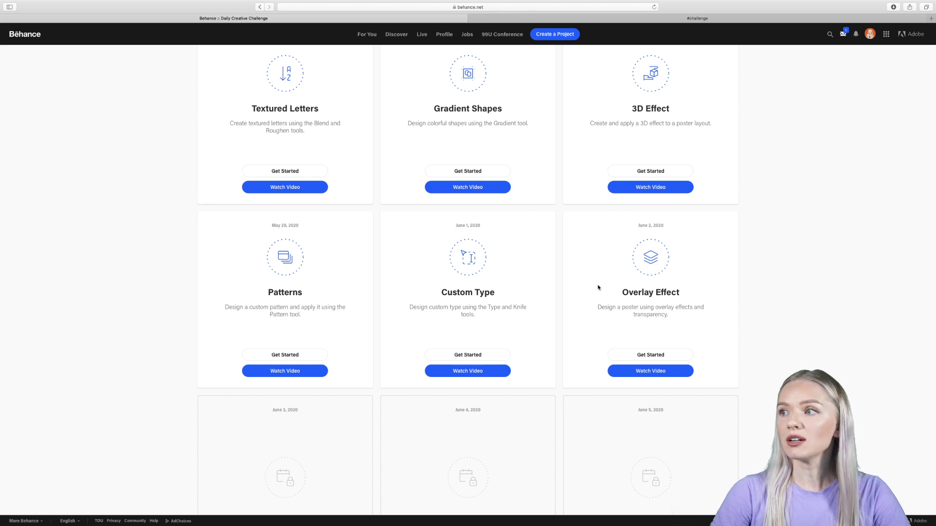
Step: Leave the browser's full-screen view and switch to Challenge 6.ai in Adobe Illustrator
{"action": "mouse_move", "coordinate": [36, 1]}
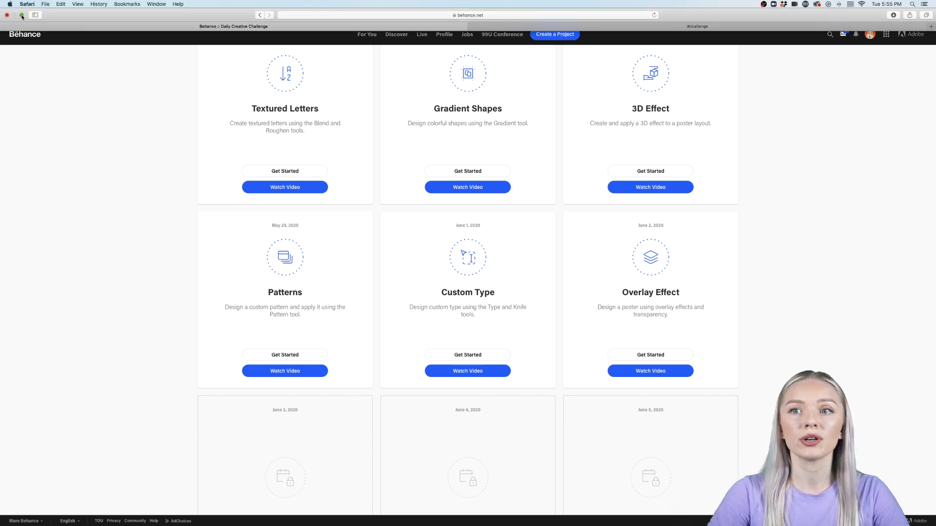
{"action": "left_click", "coordinate": [22, 15]}
{"action": "left_click", "coordinate": [41, 236]}
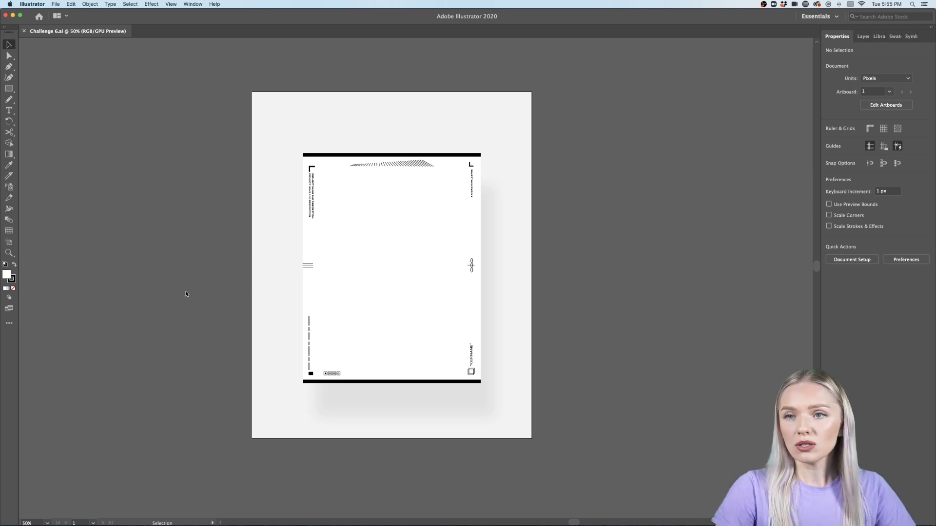
Step: Examine the poster template's overall layout, including its frame elements and placeholder texts
{"action": "left_click", "coordinate": [9, 110]}
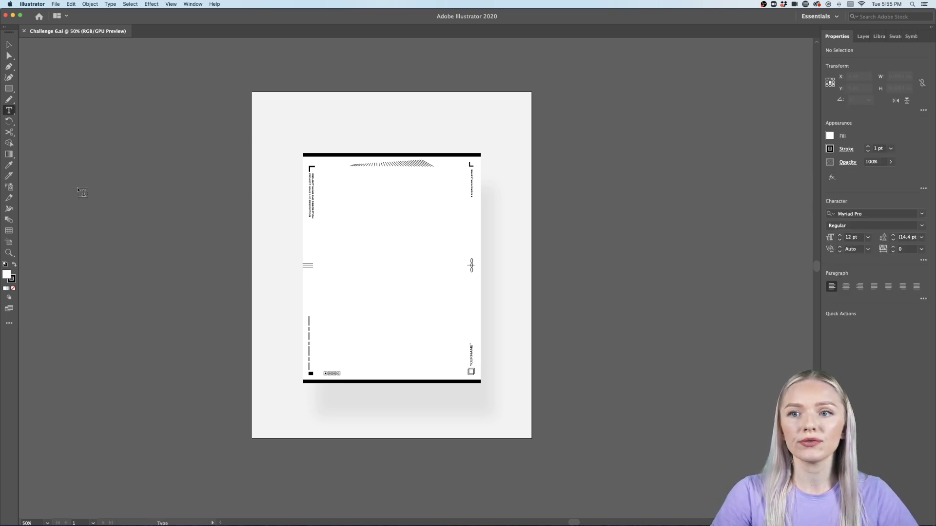
{"action": "key", "text": "v"}
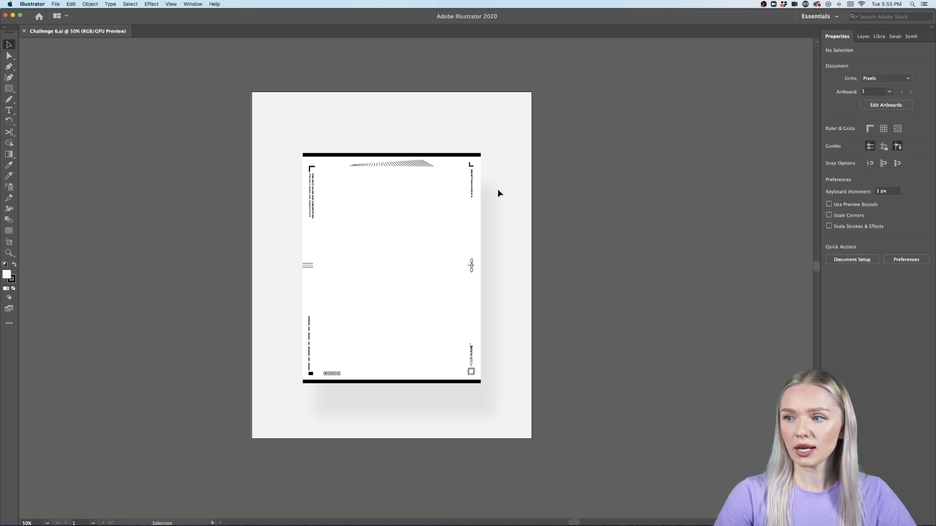
{"action": "scroll", "coordinate": [478, 184], "scroll_direction": "up", "scroll_amount": 2}
{"action": "scroll", "coordinate": [477, 183], "scroll_direction": "up", "scroll_amount": 5}
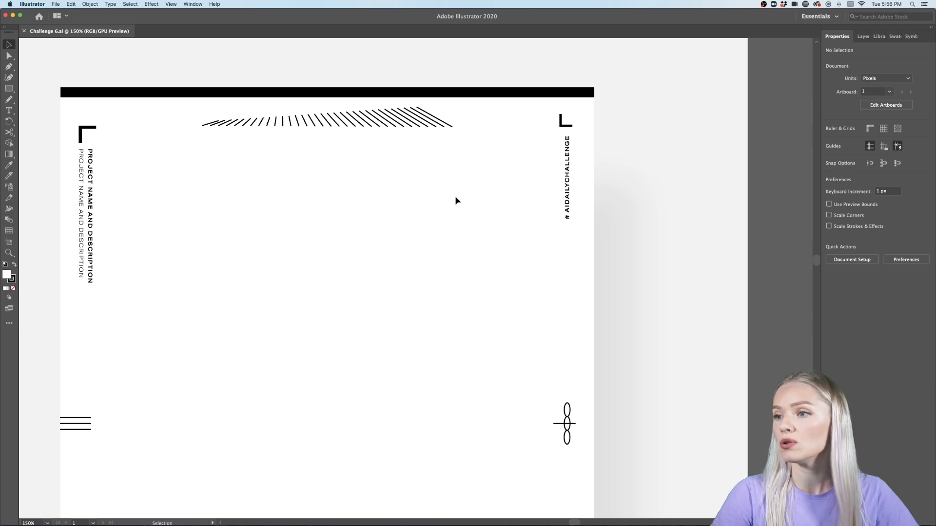
{"action": "scroll", "coordinate": [456, 200], "scroll_direction": "down", "scroll_amount": 3}
{"action": "scroll", "coordinate": [455, 200], "scroll_direction": "up", "scroll_amount": 1}
{"action": "scroll", "coordinate": [455, 200], "scroll_direction": "down", "scroll_amount": 1}
{"action": "left_click_drag", "start_coordinate": [604, 91], "coordinate": [216, 516]}
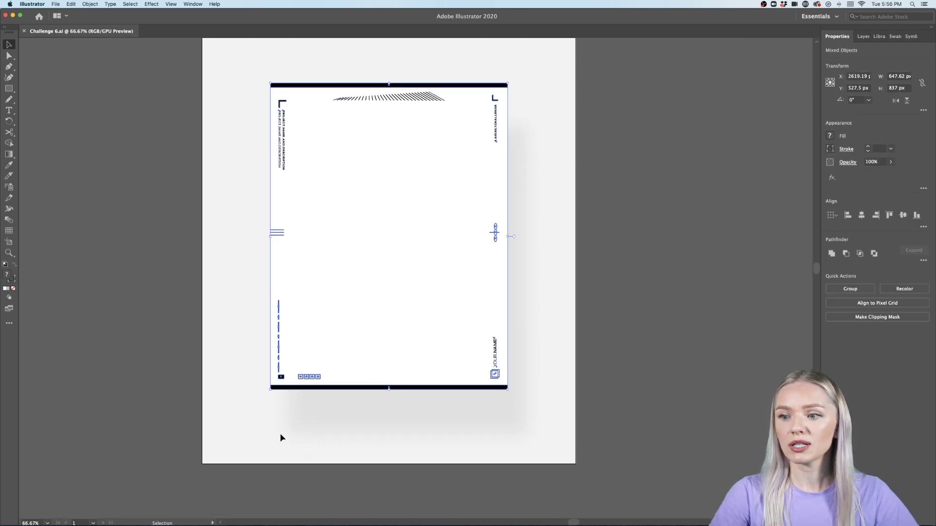
{"action": "scroll", "coordinate": [281, 437], "scroll_direction": "up", "scroll_amount": 3}
{"action": "left_click", "coordinate": [586, 335]}
{"action": "scroll", "coordinate": [586, 335], "scroll_direction": "up", "scroll_amount": 2}
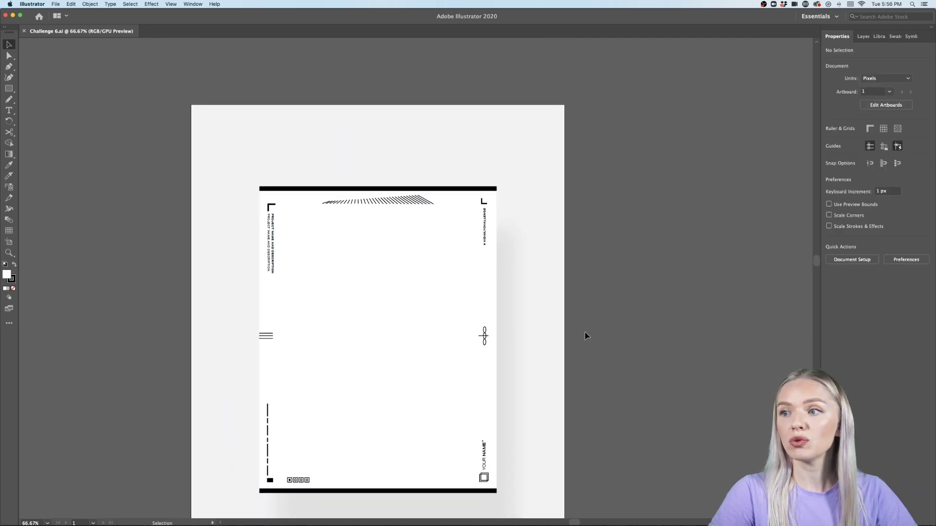
Step: Examine the black bar and the slanted line pattern along the poster's upper edge
{"action": "left_click", "coordinate": [445, 186]}
{"action": "scroll", "coordinate": [441, 188], "scroll_direction": "up", "scroll_amount": 3}
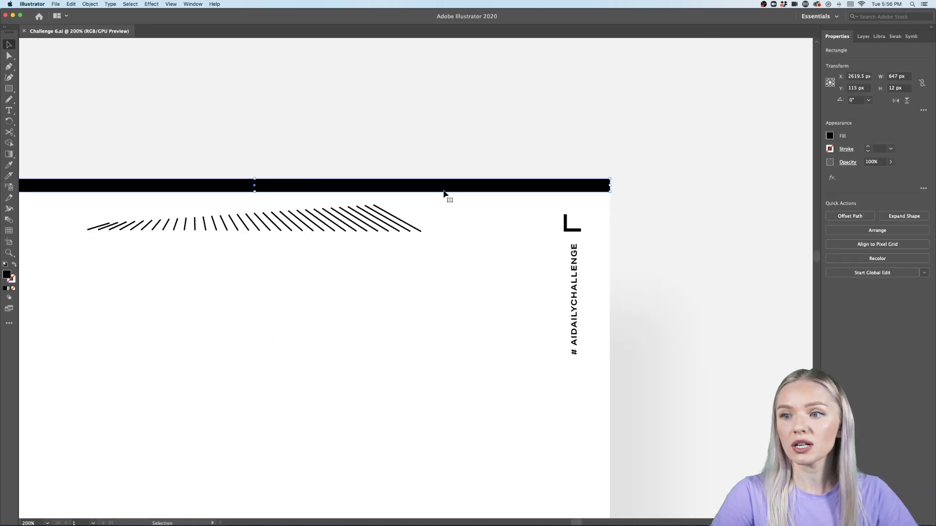
{"action": "scroll", "coordinate": [443, 194], "scroll_direction": "down", "scroll_amount": 1}
{"action": "scroll", "coordinate": [444, 194], "scroll_direction": "down", "scroll_amount": 1}
{"action": "scroll", "coordinate": [444, 193], "scroll_direction": "down", "scroll_amount": 3}
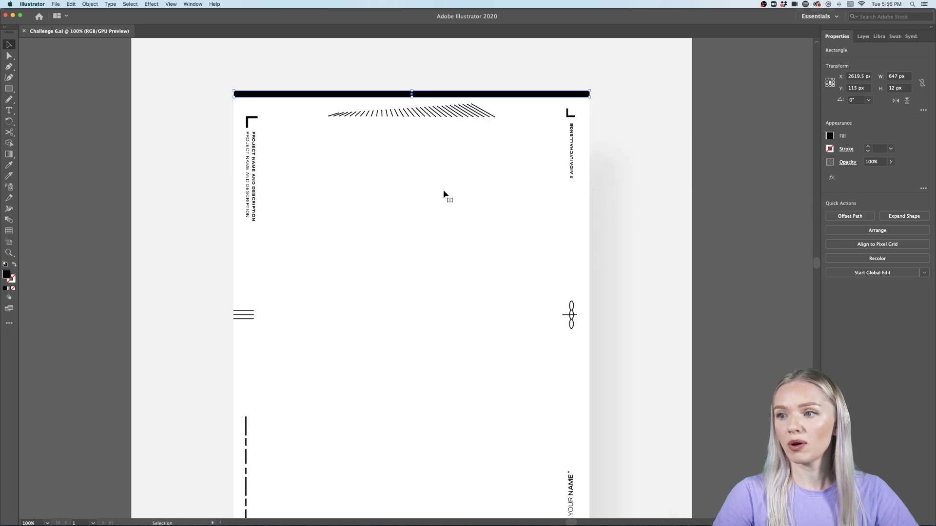
{"action": "scroll", "coordinate": [444, 194], "scroll_direction": "down", "scroll_amount": 2}
{"action": "scroll", "coordinate": [444, 192], "scroll_direction": "up", "scroll_amount": 5}
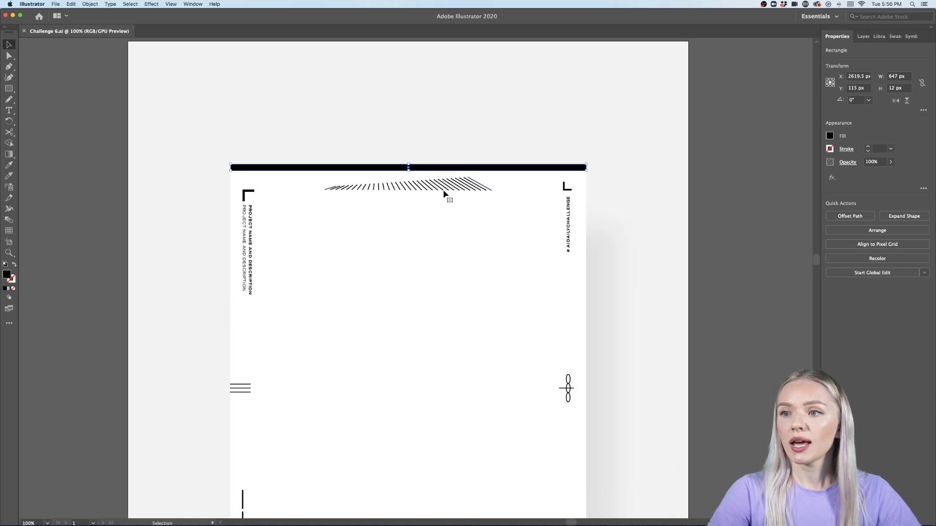
{"action": "scroll", "coordinate": [444, 192], "scroll_direction": "right", "scroll_amount": 5}
{"action": "left_click", "coordinate": [476, 256]}
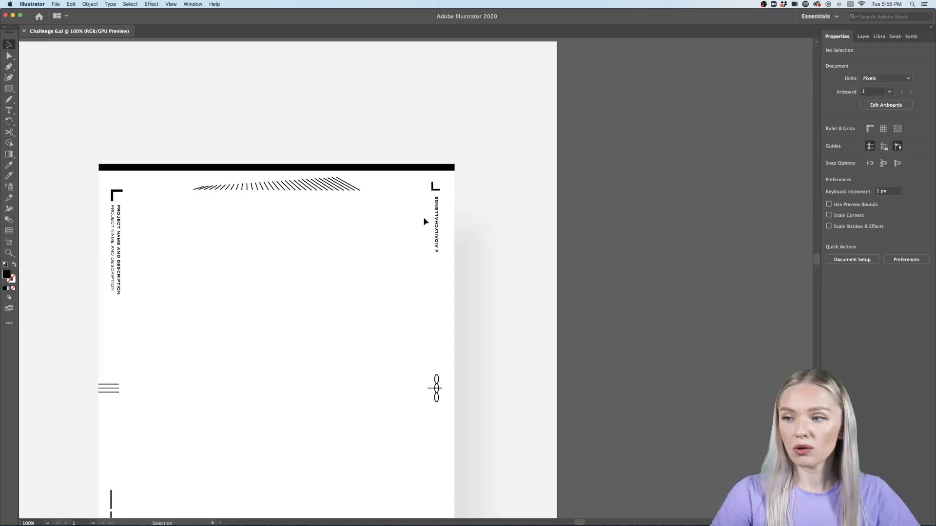
Step: Examine the vertical # AIDAILYCHALLENGE hashtag near the poster's upper-right corner and the rest of the layout
{"action": "scroll", "coordinate": [424, 222], "scroll_direction": "up", "scroll_amount": 10}
{"action": "scroll", "coordinate": [451, 378], "scroll_direction": "up", "scroll_amount": 1}
{"action": "scroll", "coordinate": [444, 373], "scroll_direction": "right", "scroll_amount": 1}
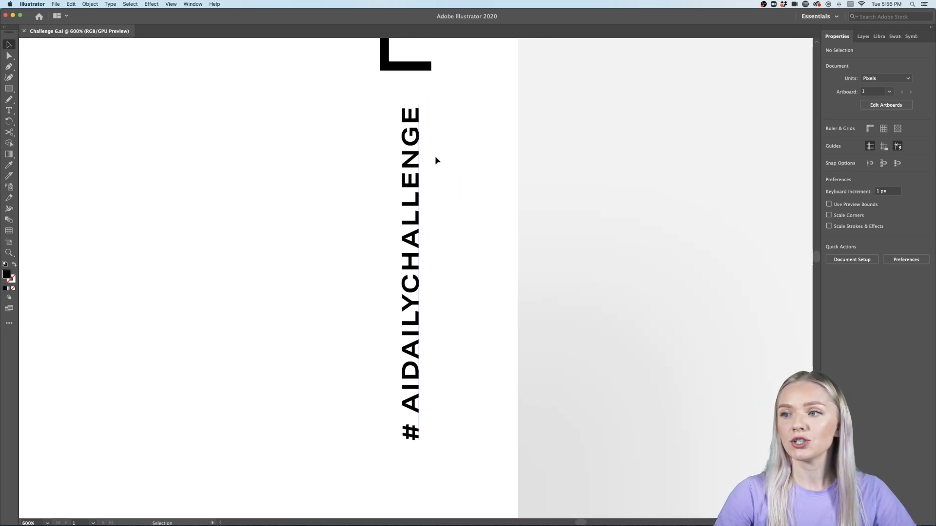
{"action": "scroll", "coordinate": [464, 297], "scroll_direction": "down", "scroll_amount": 5}
{"action": "scroll", "coordinate": [463, 297], "scroll_direction": "down", "scroll_amount": 3}
{"action": "scroll", "coordinate": [463, 297], "scroll_direction": "left", "scroll_amount": 5}
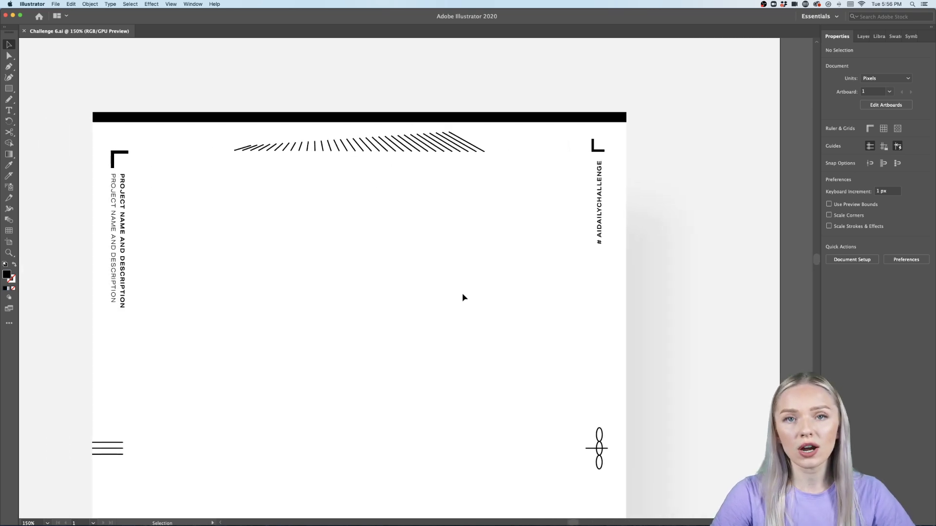
{"action": "scroll", "coordinate": [462, 303], "scroll_direction": "down", "scroll_amount": 3}
{"action": "scroll", "coordinate": [462, 303], "scroll_direction": "down", "scroll_amount": 3}
{"action": "scroll", "coordinate": [462, 304], "scroll_direction": "right", "scroll_amount": 2}
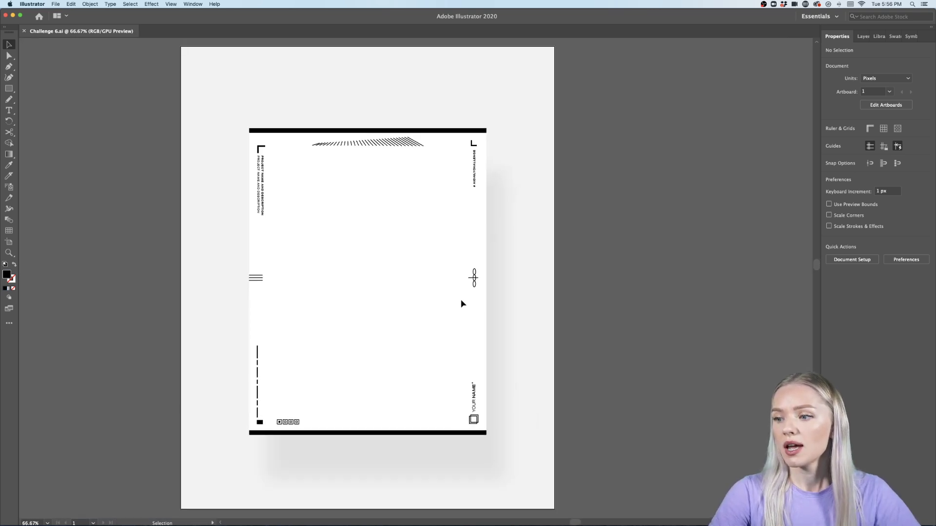
Step: Replace the bold word NAME in the poster's lower-right name text with the designer's surname in capitals
{"action": "scroll", "coordinate": [473, 403], "scroll_direction": "up", "scroll_amount": 3}
{"action": "scroll", "coordinate": [473, 402], "scroll_direction": "up", "scroll_amount": 1}
{"action": "scroll", "coordinate": [423, 344], "scroll_direction": "up", "scroll_amount": 2}
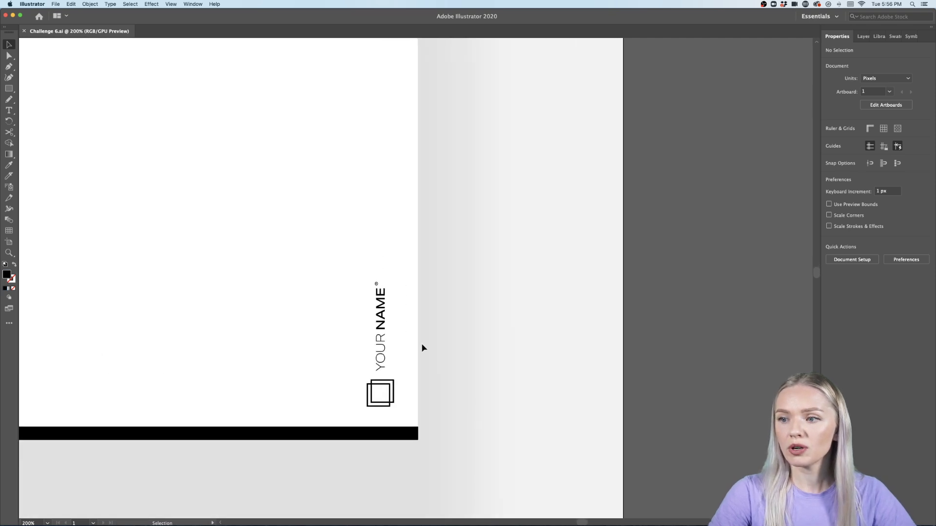
{"action": "scroll", "coordinate": [418, 344], "scroll_direction": "up", "scroll_amount": 4}
{"action": "double_click", "coordinate": [376, 223]}
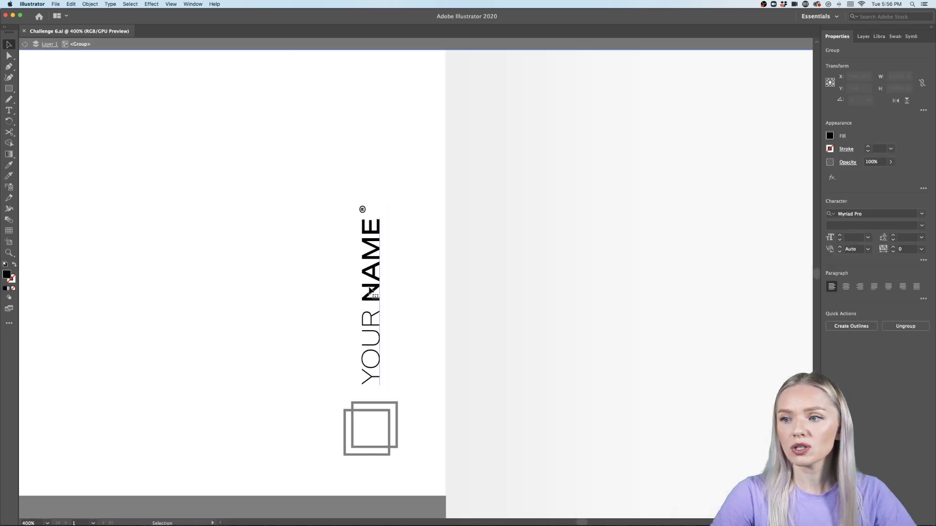
{"action": "double_click", "coordinate": [376, 223]}
{"action": "left_click_drag", "start_coordinate": [372, 218], "coordinate": [364, 294]}
{"action": "type", "text": "MA"}
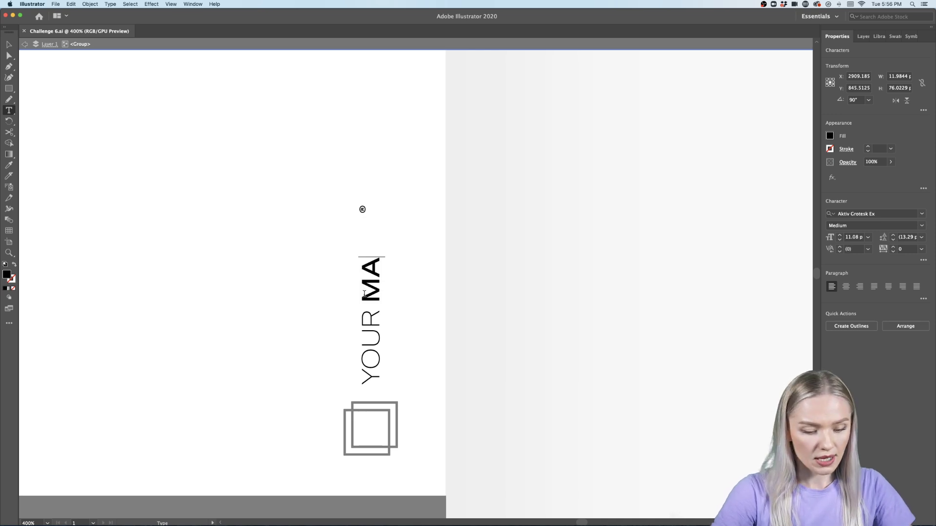
{"action": "type", "text": "SALSKA"}
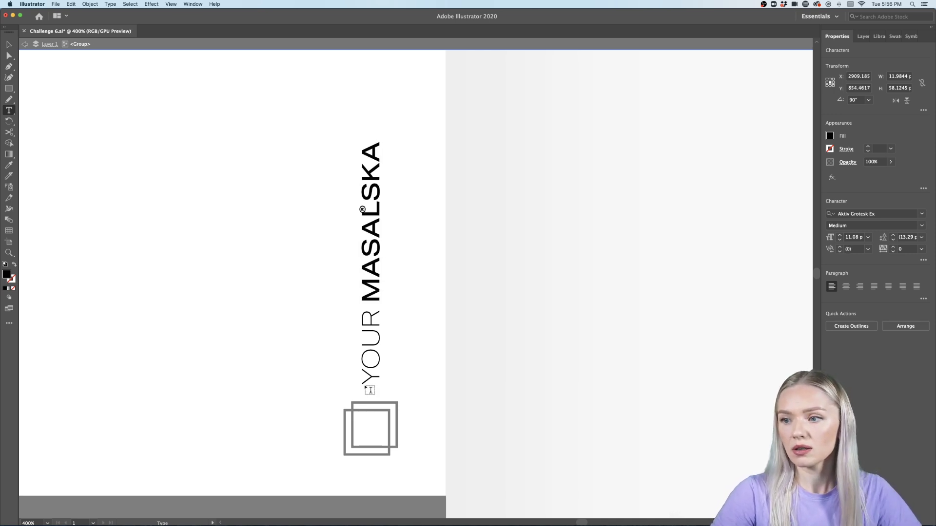
Step: Replace the thin word YOUR in the vertical name text with the designer's first name in capitals
{"action": "double_click", "coordinate": [369, 319]}
{"action": "left_click_drag", "start_coordinate": [369, 312], "coordinate": [364, 379]}
{"action": "type", "text": "JULIA"}
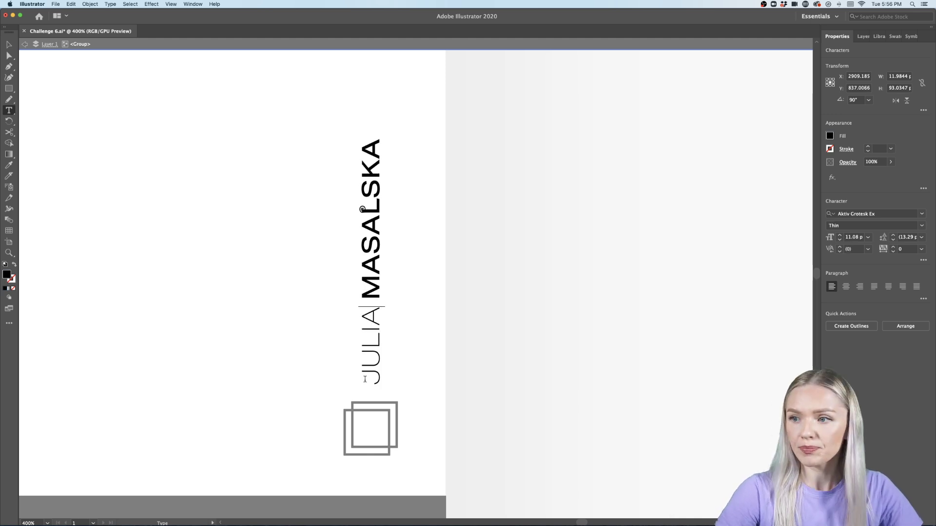
{"action": "left_click", "coordinate": [8, 45]}
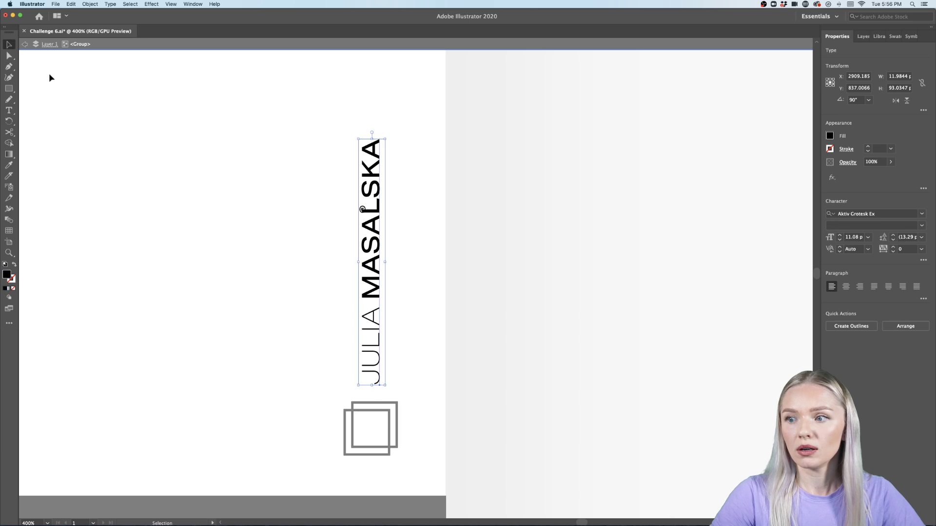
Step: Move the ® symbol up to the end of the vertical name text and leave the name group
{"action": "left_click_drag", "start_coordinate": [362, 209], "coordinate": [366, 136]}
{"action": "left_click", "coordinate": [501, 227]}
{"action": "key", "text": "super+minus"}
{"action": "key", "text": "super+minus"}
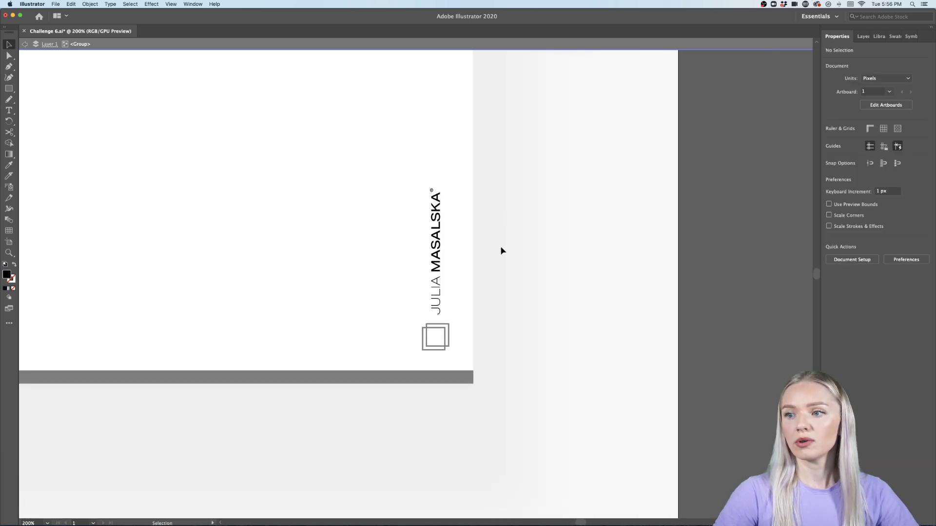
{"action": "key", "text": "super+minus"}
{"action": "key", "text": "super+minus"}
{"action": "key", "text": "super+minus"}
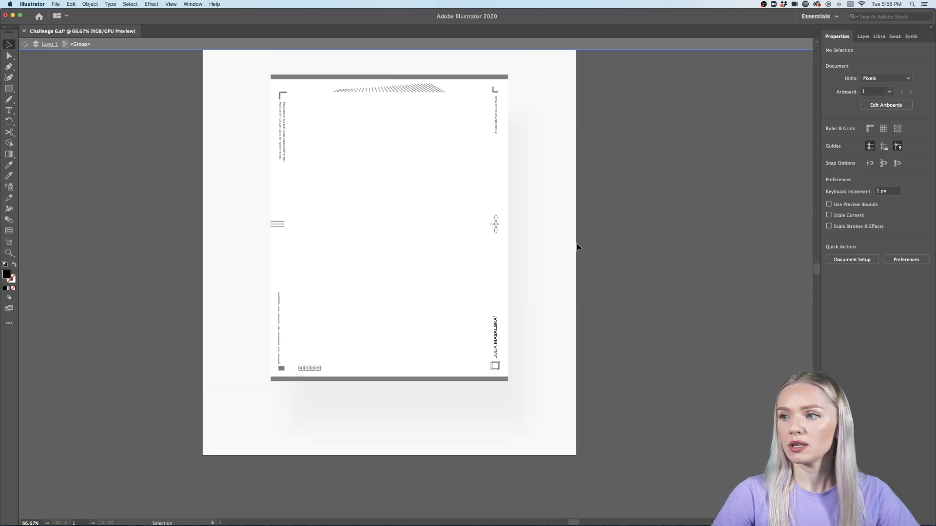
{"action": "double_click", "coordinate": [617, 232]}
Step: Replace the bold project name line in the poster's upper-left corner with OVERLAY EFFECTS
{"action": "scroll", "coordinate": [275, 117], "scroll_direction": "up", "scroll_amount": 4}
{"action": "scroll", "coordinate": [275, 118], "scroll_direction": "up", "scroll_amount": 1}
{"action": "double_click", "coordinate": [315, 196]}
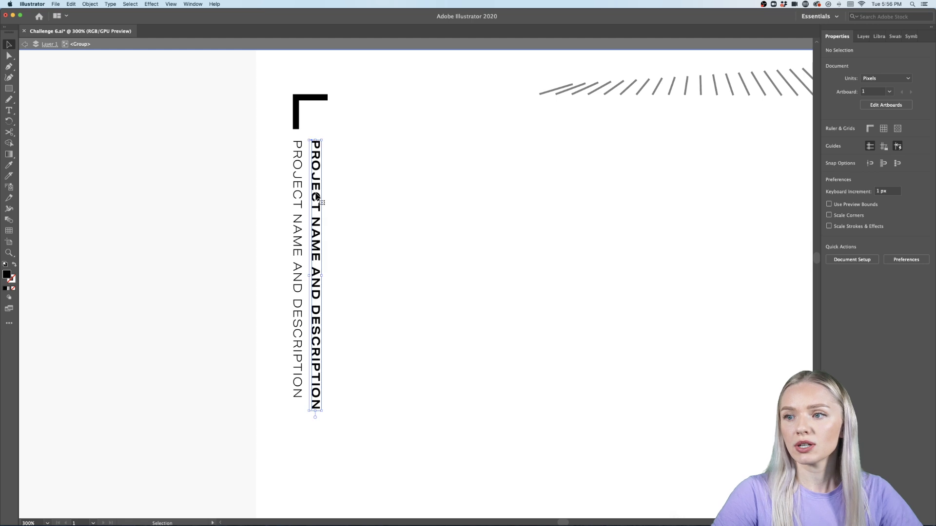
{"action": "triple_click", "coordinate": [315, 196]}
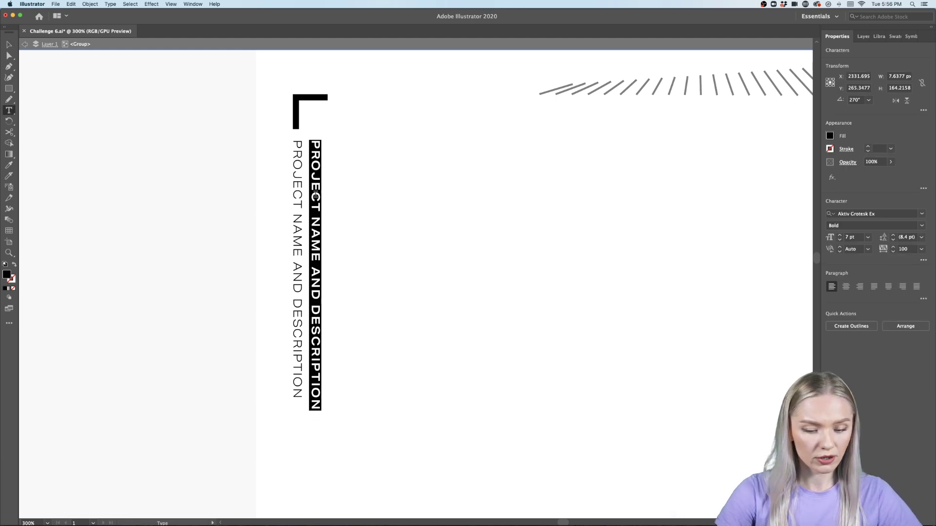
{"action": "type", "text": "OVERLAY EFFE"}
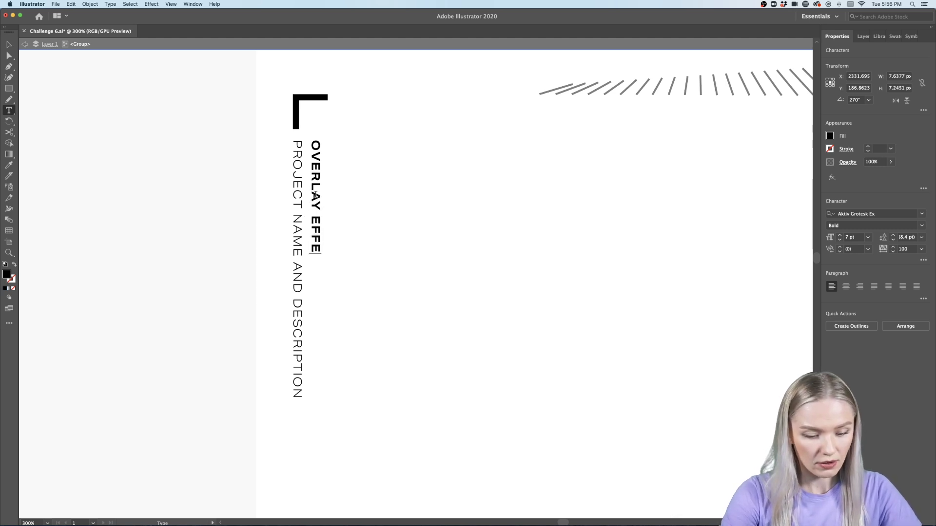
{"action": "type", "text": "CTS"}
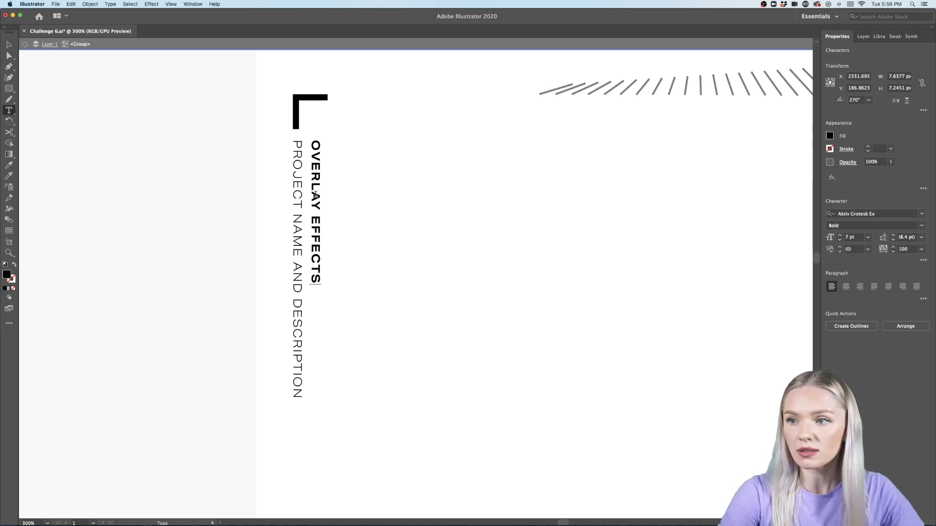
Step: Replace the light project description line beside it with CREATING OVERLAY EFFECTS IN ILLUSTRATOR and leave the text group
{"action": "triple_click", "coordinate": [297, 222]}
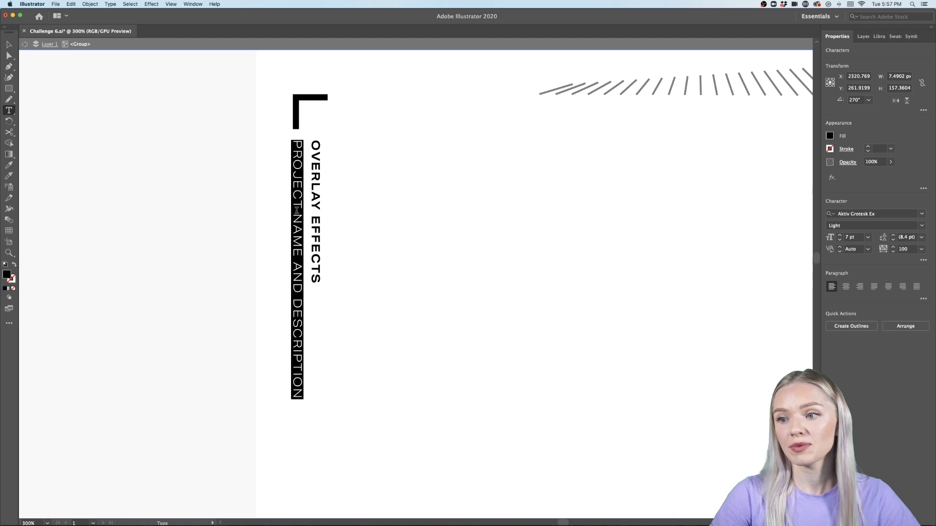
{"action": "scroll", "coordinate": [298, 204], "scroll_direction": "right", "scroll_amount": 2}
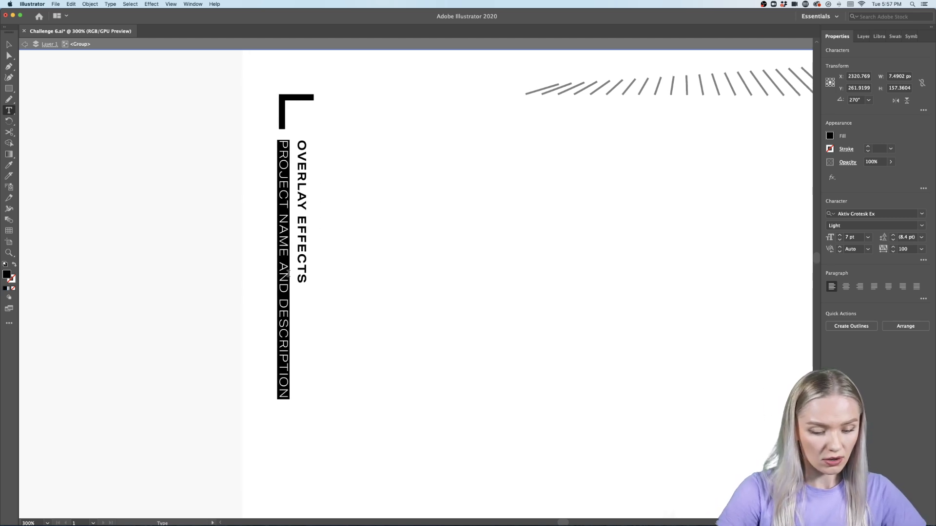
{"action": "type", "text": "CRETA"}
{"action": "key", "text": "BackSpace"}
{"action": "key", "text": "BackSpace"}
{"action": "type", "text": "ATING OVERLAY EFF"}
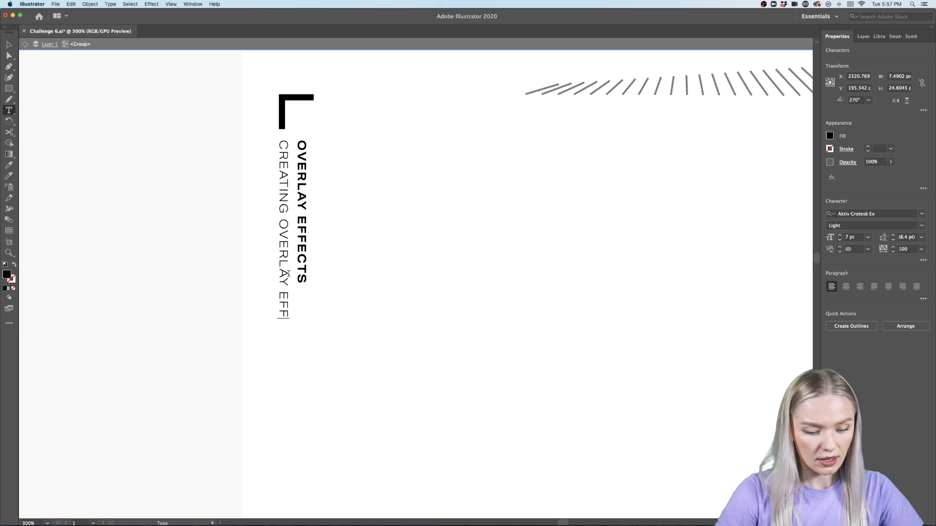
{"action": "type", "text": "ECTS IN ILLUSTRATOR"}
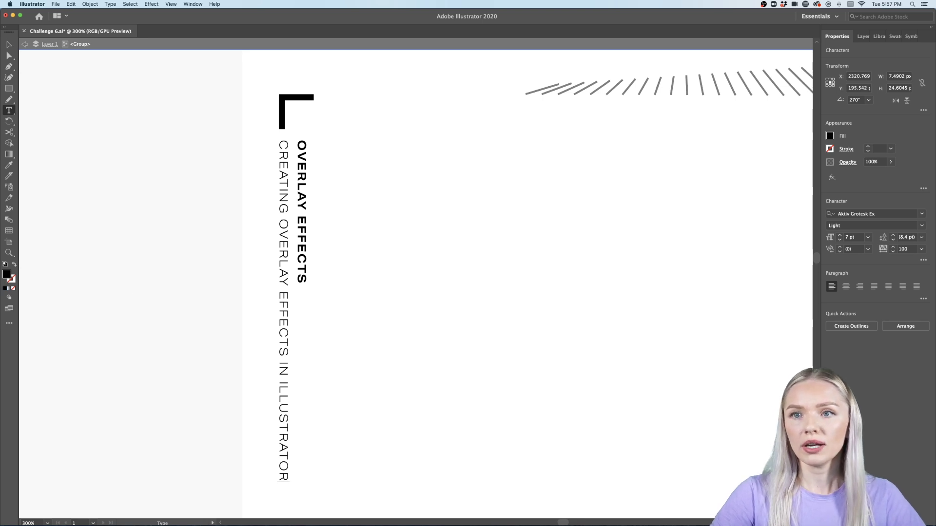
{"action": "left_click", "coordinate": [24, 45]}
{"action": "left_click", "coordinate": [10, 45]}
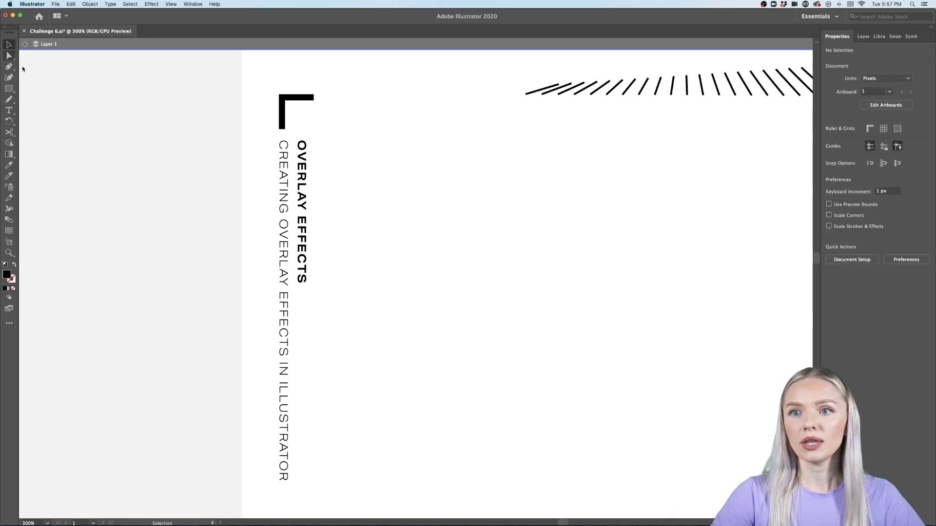
{"action": "key", "text": "super+0"}
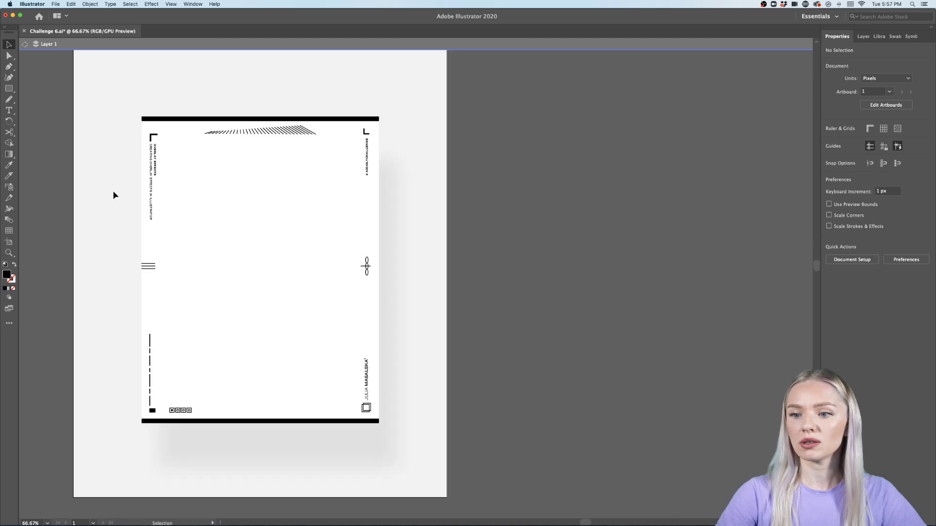
Step: Exit isolation mode to return to the full poster artwork
{"action": "double_click", "coordinate": [512, 228]}
{"action": "scroll", "coordinate": [512, 228], "scroll_direction": "left", "scroll_amount": 3}
{"action": "scroll", "coordinate": [512, 228], "scroll_direction": "up", "scroll_amount": 1}
{"action": "scroll", "coordinate": [511, 228], "scroll_direction": "down", "scroll_amount": 1}
{"action": "scroll", "coordinate": [512, 228], "scroll_direction": "left", "scroll_amount": 1}
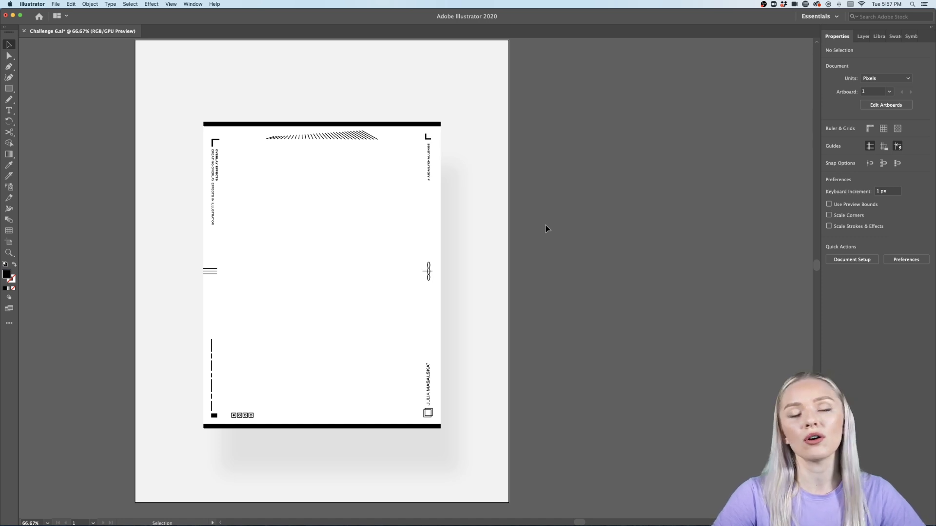
{"action": "left_click_drag", "start_coordinate": [564, 89], "coordinate": [110, 468]}
{"action": "left_click", "coordinate": [110, 467]}
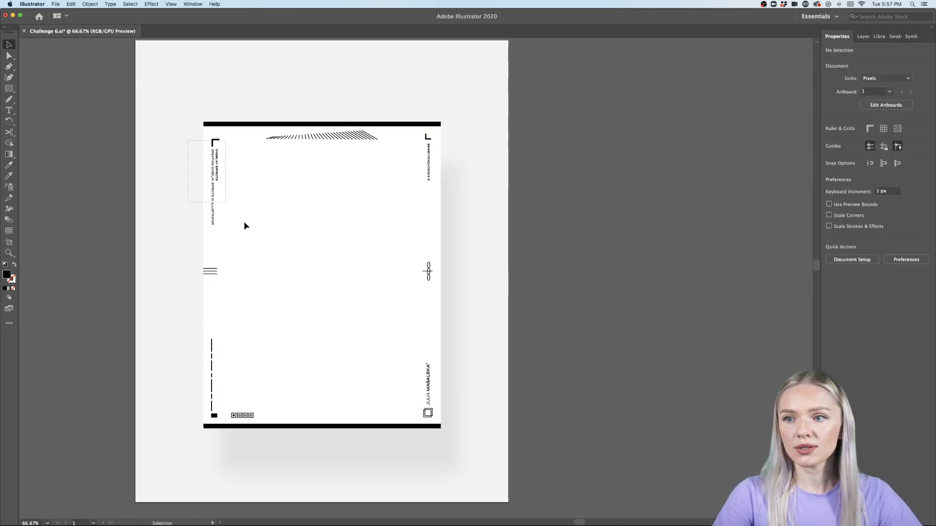
{"action": "left_click_drag", "start_coordinate": [416, 149], "coordinate": [374, 208]}
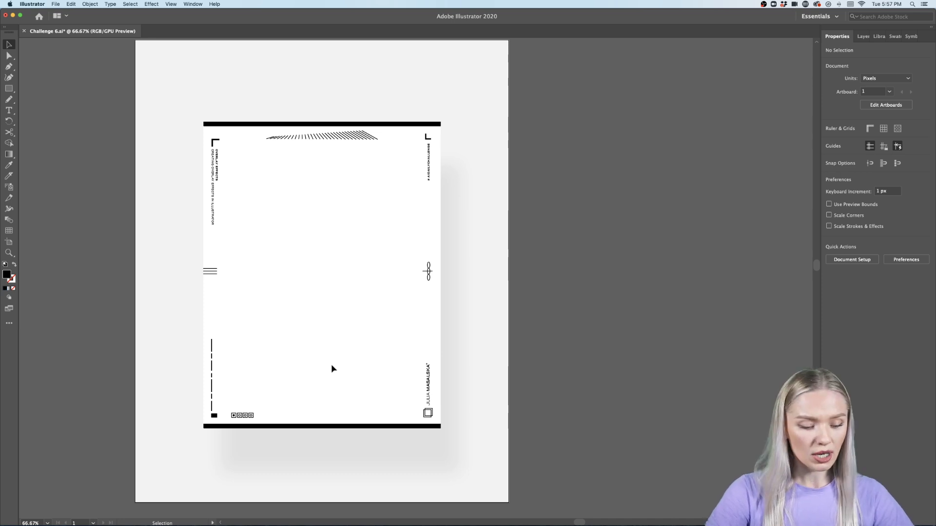
{"action": "key", "text": "super+a"}
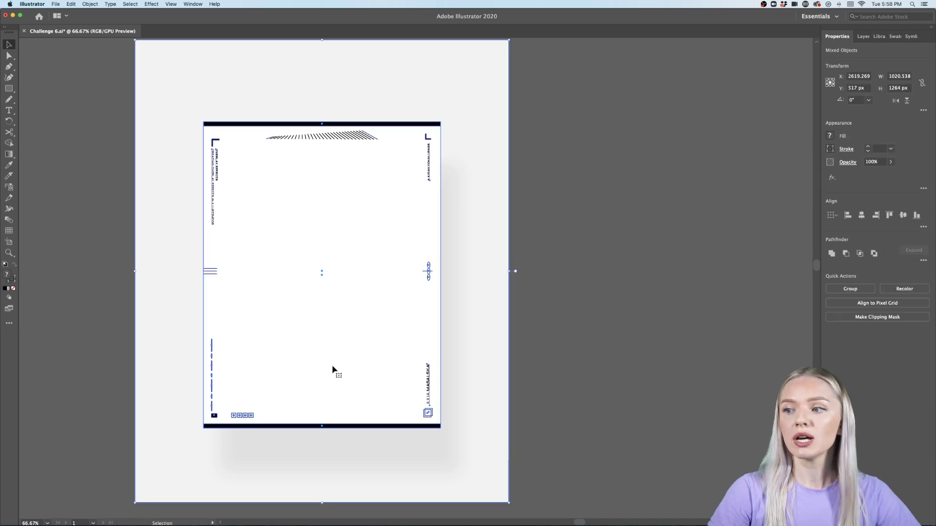
{"action": "left_click", "coordinate": [545, 369]}
{"action": "key", "text": "super+a"}
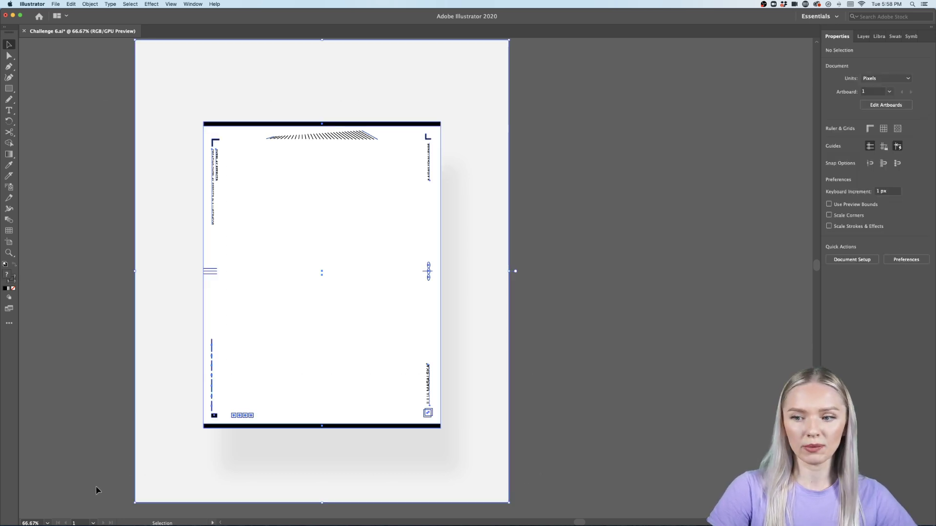
{"action": "left_click", "coordinate": [96, 490]}
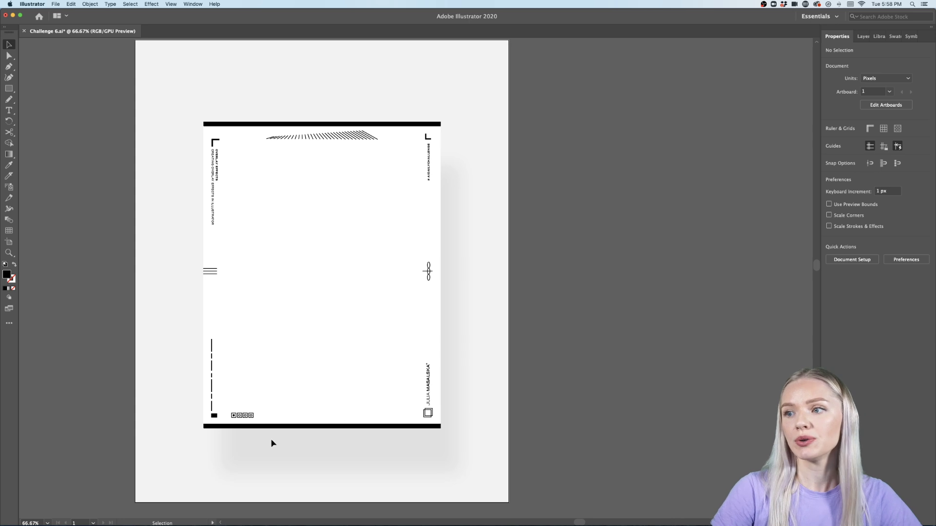
Step: Create an area text frame about 458 by 564 px in the poster's centre reading BLACK LIVES MATTER, one word per line
{"action": "key", "text": "super+1"}
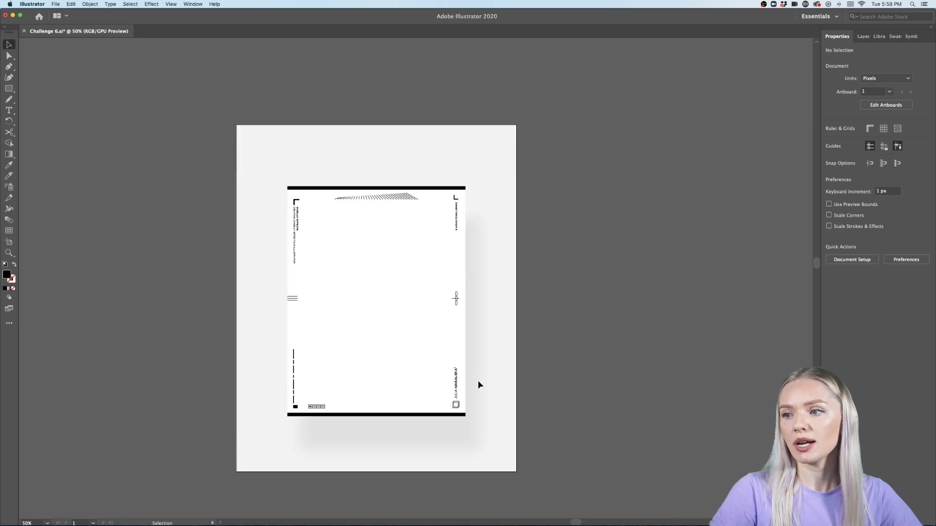
{"action": "key", "text": "super+minus"}
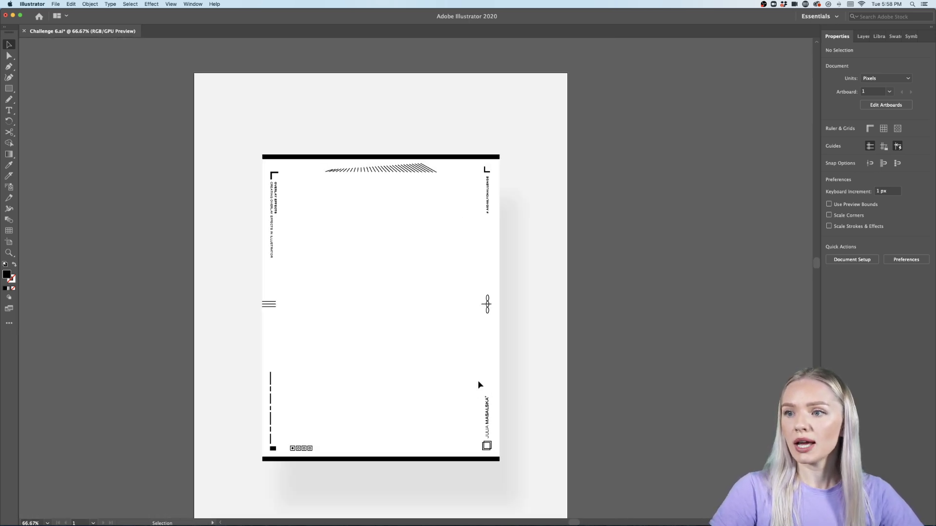
{"action": "left_click", "coordinate": [9, 111]}
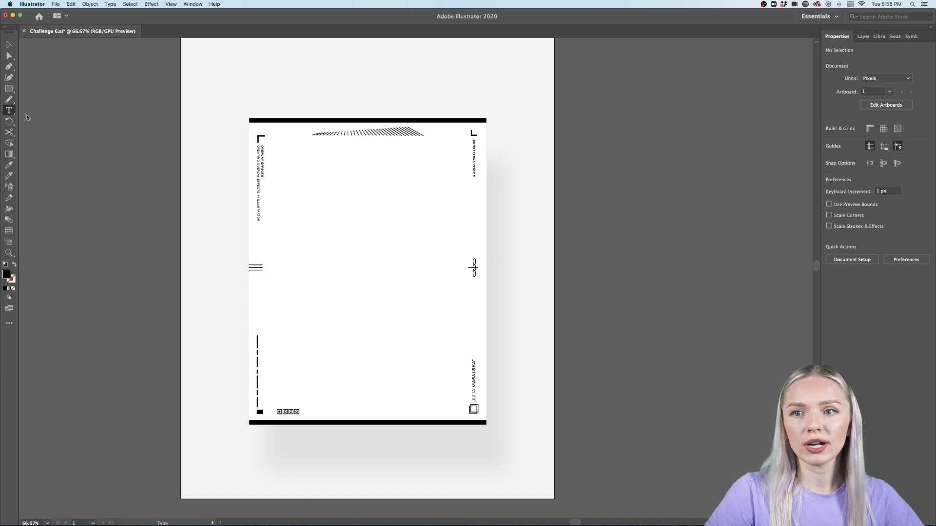
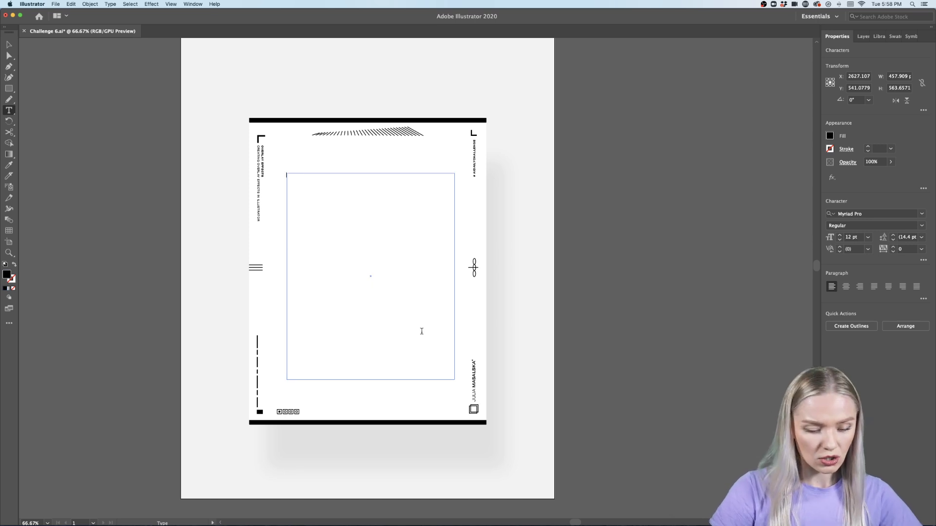
{"action": "type", "text": "BLACK LIVES "}
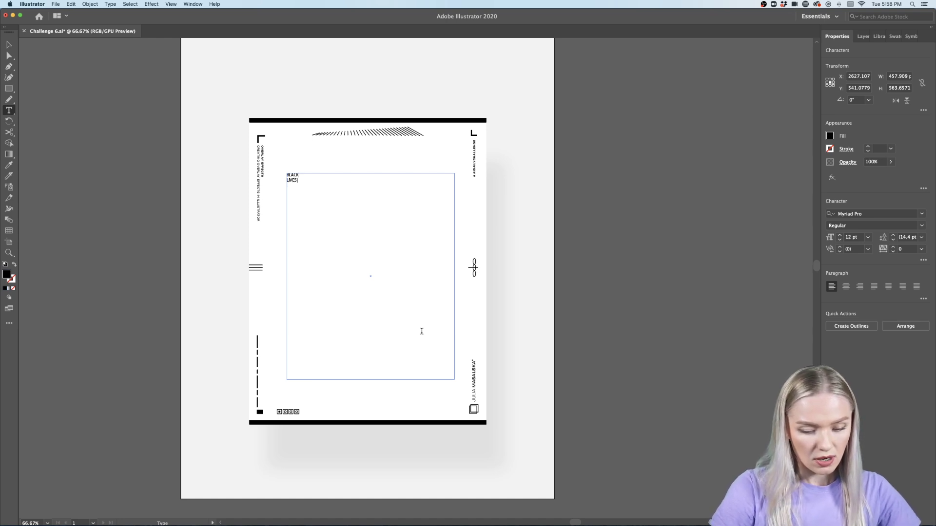
{"action": "type", "text": "MATTER"}
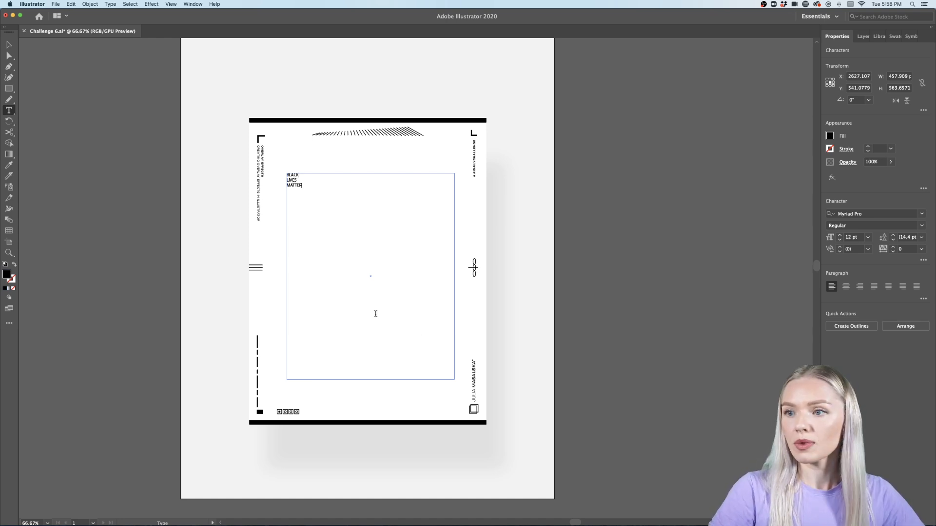
Step: Set the whole BLACK LIVES MATTER text to a font size of 72 pt
{"action": "key", "text": "super+a"}
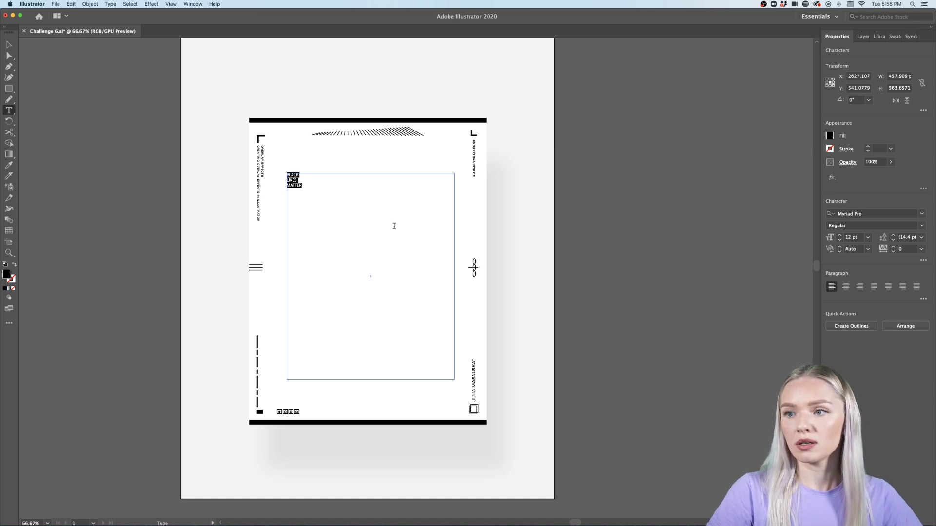
{"action": "scroll", "coordinate": [390, 227], "scroll_direction": "left", "scroll_amount": 1}
{"action": "scroll", "coordinate": [381, 229], "scroll_direction": "up", "scroll_amount": 2}
{"action": "scroll", "coordinate": [382, 229], "scroll_direction": "down", "scroll_amount": 1}
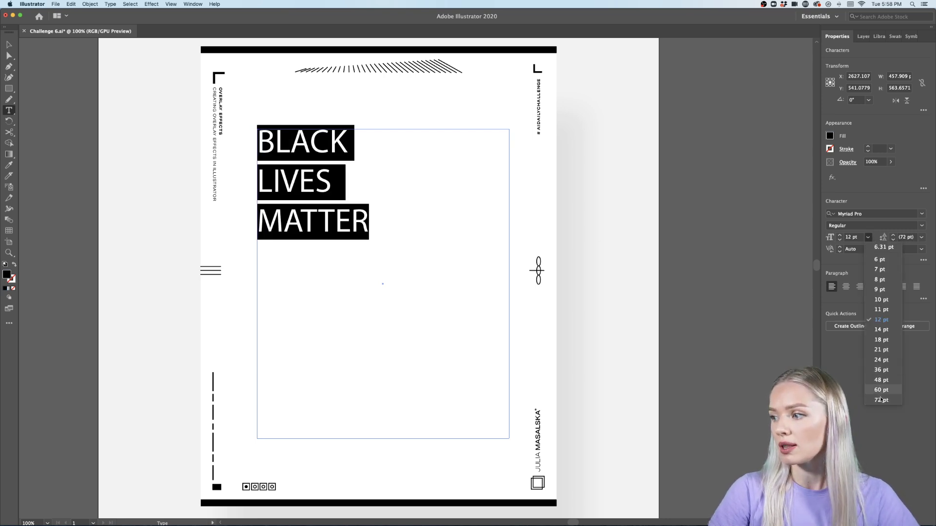
{"action": "left_click", "coordinate": [881, 401]}
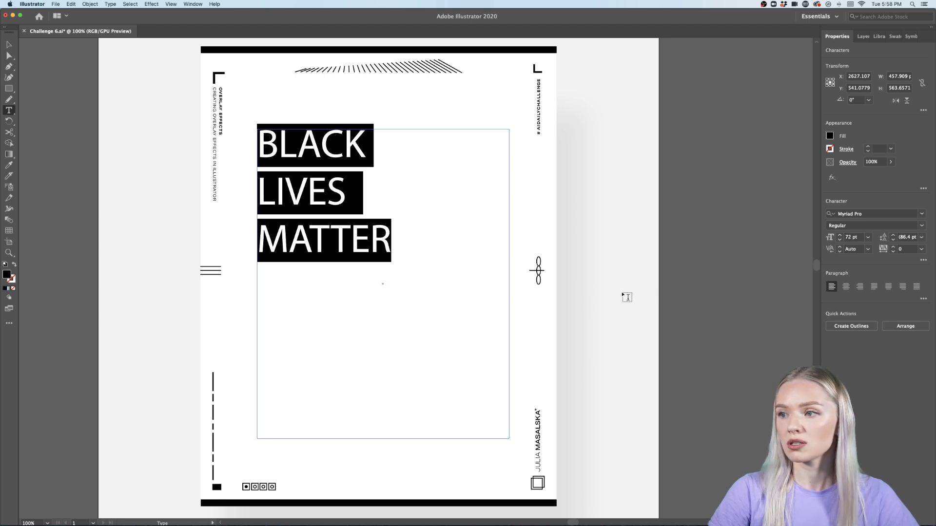
{"action": "scroll", "coordinate": [622, 295], "scroll_direction": "down", "scroll_amount": 1}
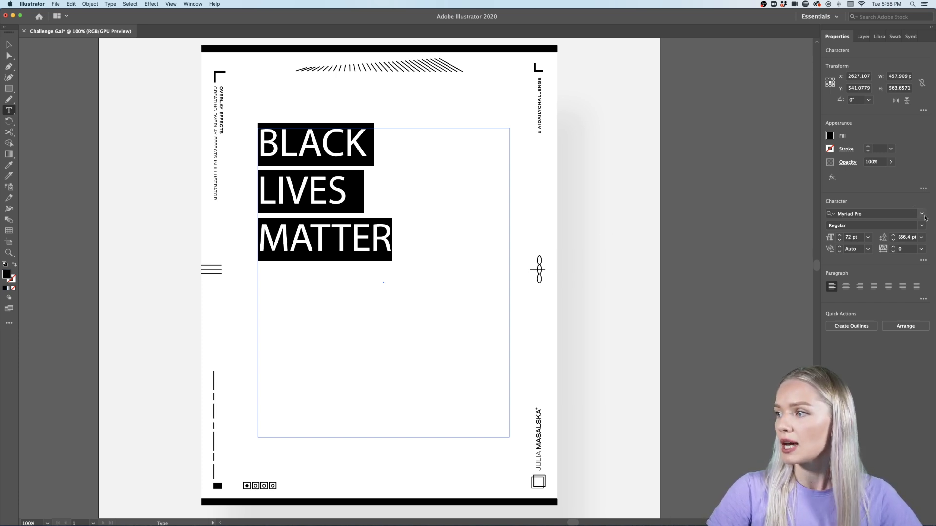
Step: Switch to Safari and go to fonts.adobe.com
{"action": "mouse_move", "coordinate": [617, 522]}
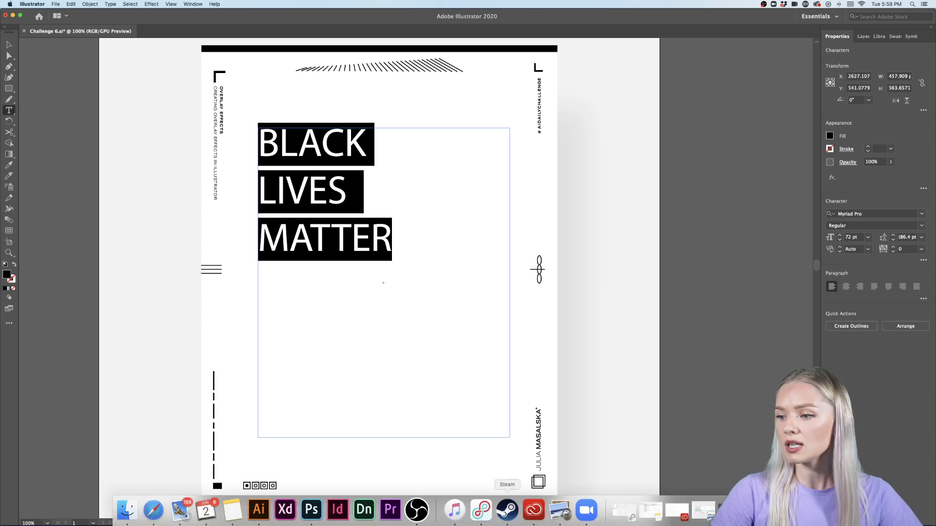
{"action": "left_click", "coordinate": [153, 510]}
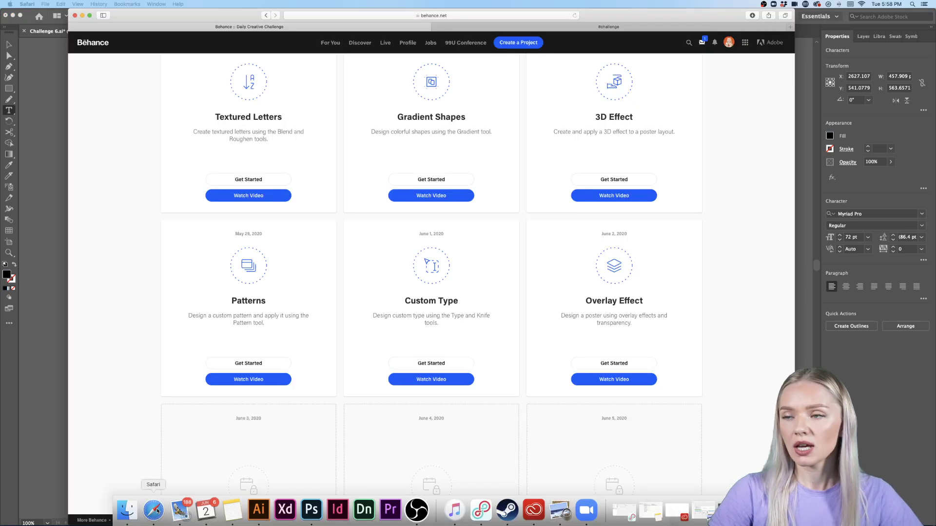
{"action": "left_click", "coordinate": [563, 26]}
{"action": "left_click", "coordinate": [395, 27]}
{"action": "left_click", "coordinate": [460, 16]}
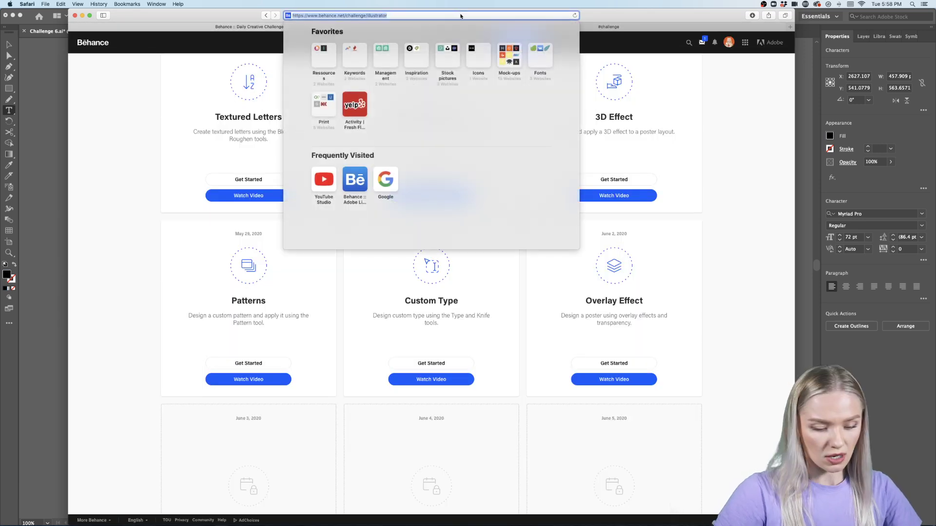
{"action": "type", "text": "fonts.adobe"}
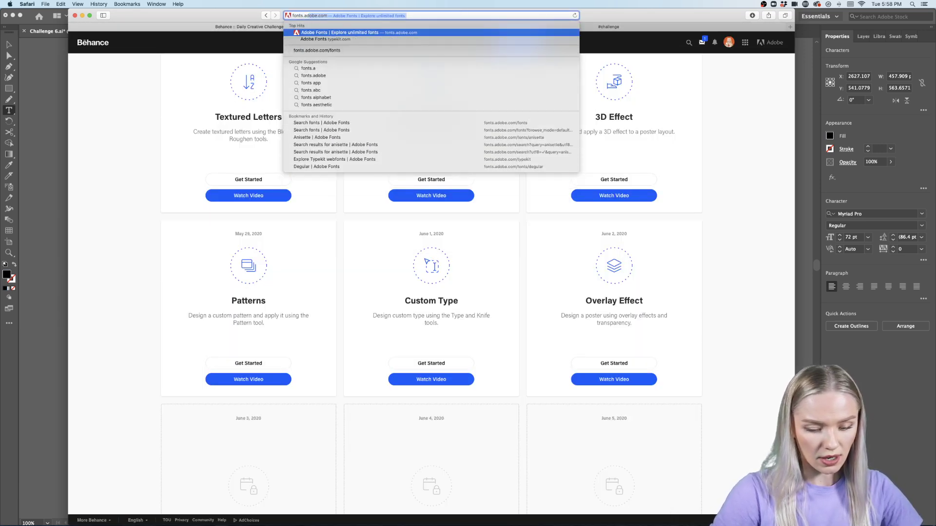
{"action": "type", "text": ".com"}
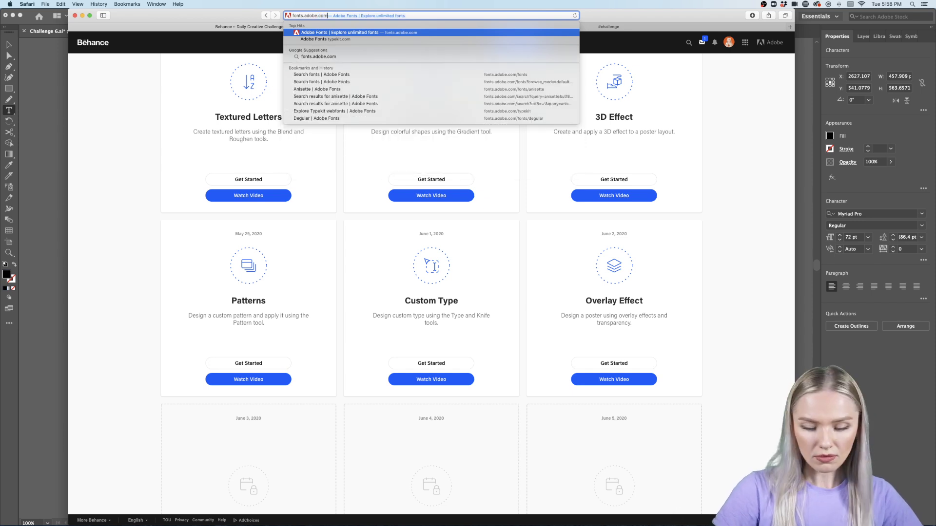
{"action": "key", "text": "Return"}
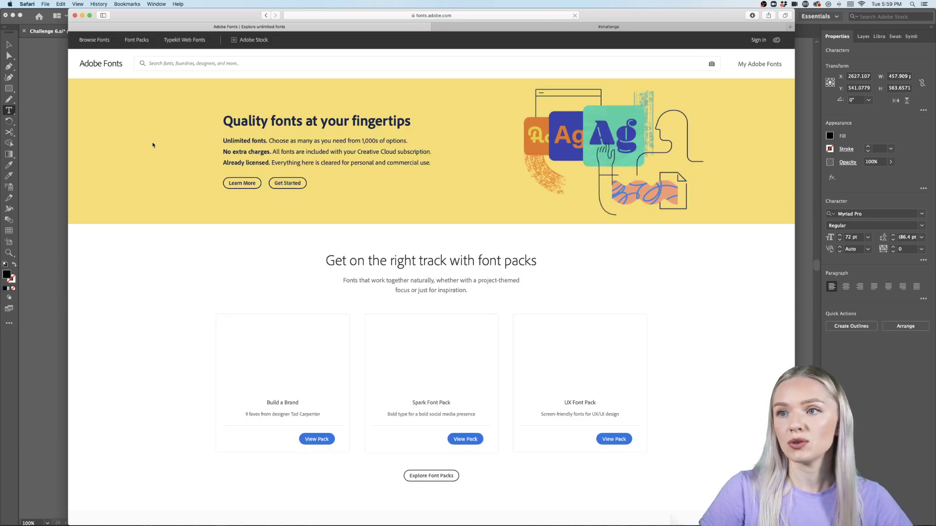
Step: Browse the Adobe Fonts catalogue filtered to sans serif typefaces with heavy weight and wide width
{"action": "left_click", "coordinate": [104, 43]}
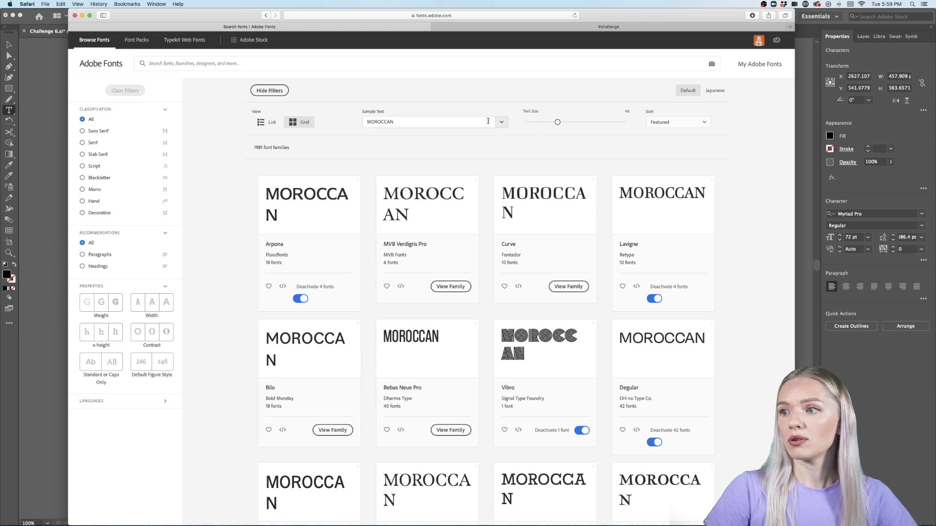
{"action": "left_click", "coordinate": [83, 132]}
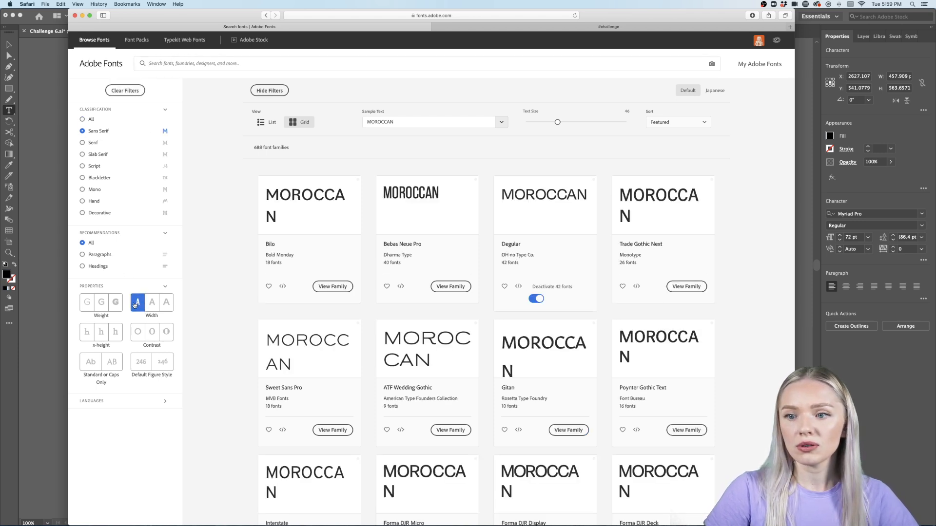
{"action": "left_click", "coordinate": [115, 303]}
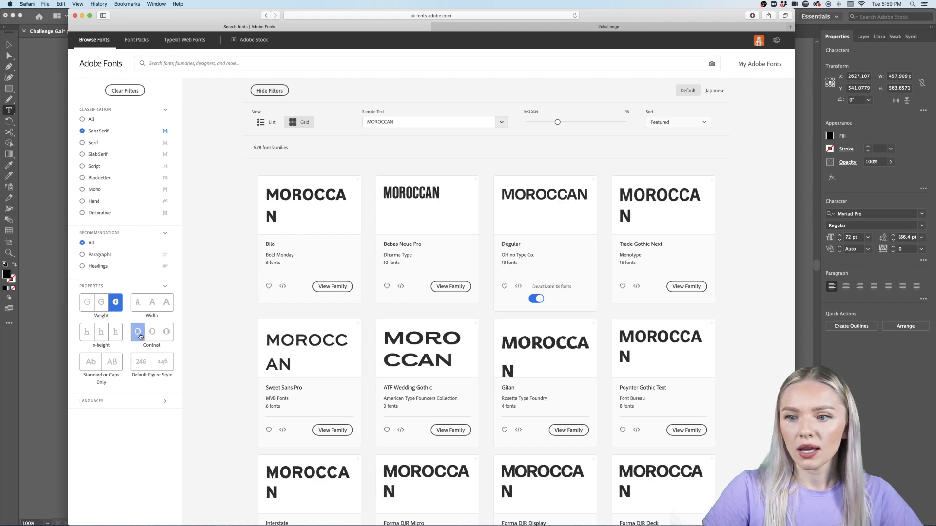
{"action": "left_click", "coordinate": [138, 333]}
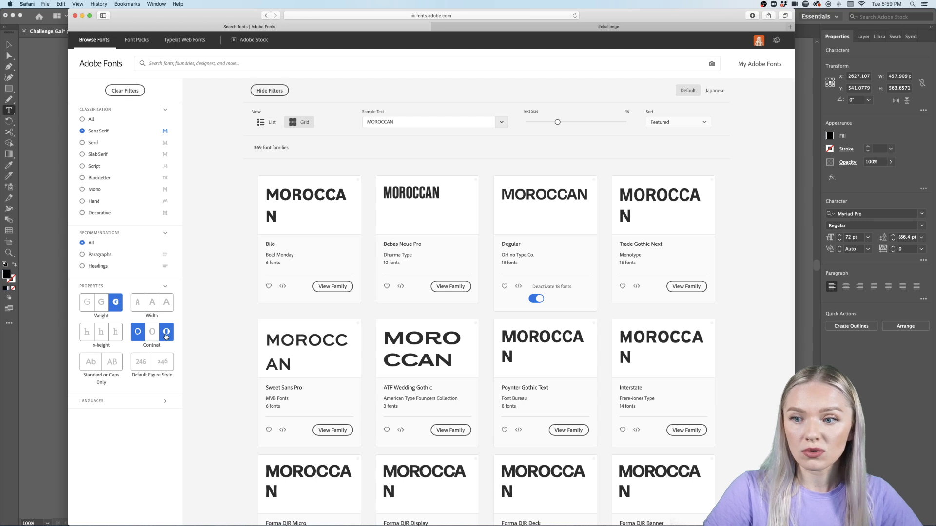
{"action": "left_click", "coordinate": [138, 334]}
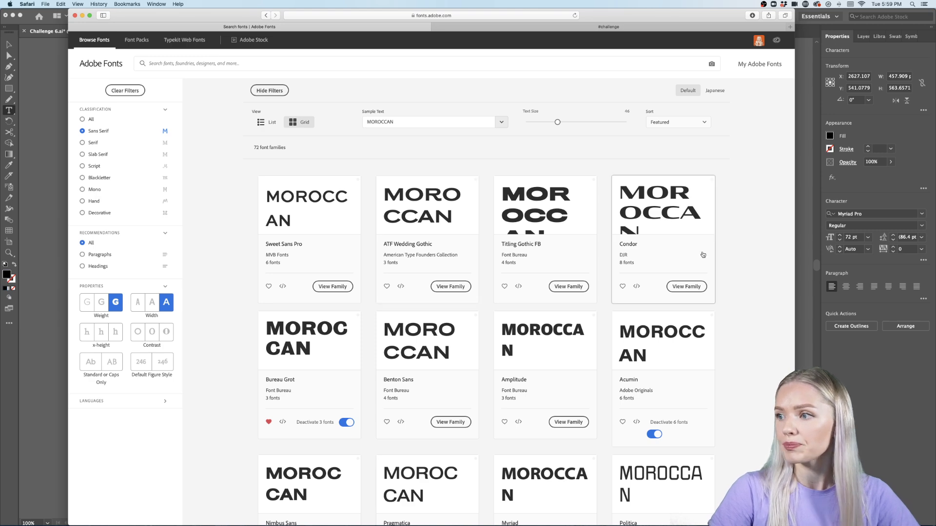
Step: Look through the first two pages of filtered fonts and open the Aktiv Grotesk family
{"action": "scroll", "coordinate": [740, 257], "scroll_direction": "down", "scroll_amount": 3}
{"action": "scroll", "coordinate": [740, 256], "scroll_direction": "down", "scroll_amount": 5}
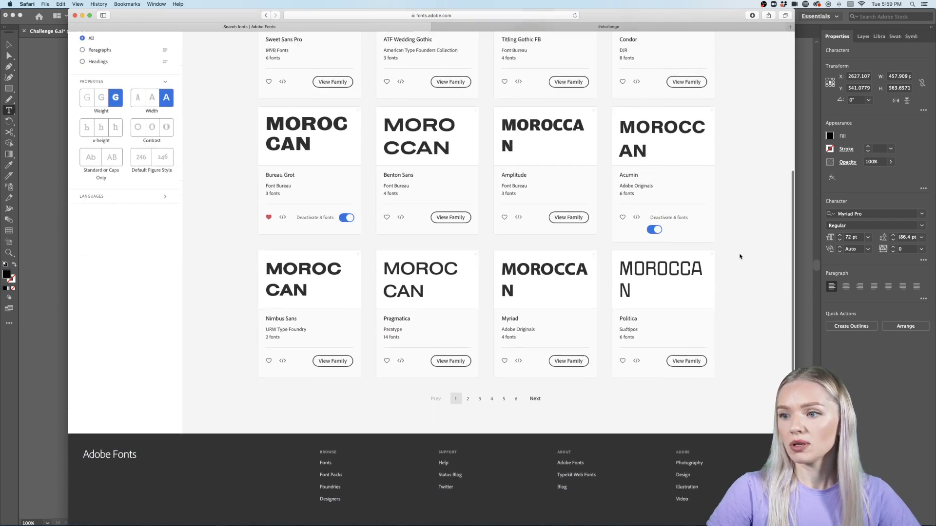
{"action": "scroll", "coordinate": [740, 257], "scroll_direction": "up", "scroll_amount": 4}
{"action": "scroll", "coordinate": [740, 257], "scroll_direction": "down", "scroll_amount": 5}
{"action": "left_click", "coordinate": [467, 374]}
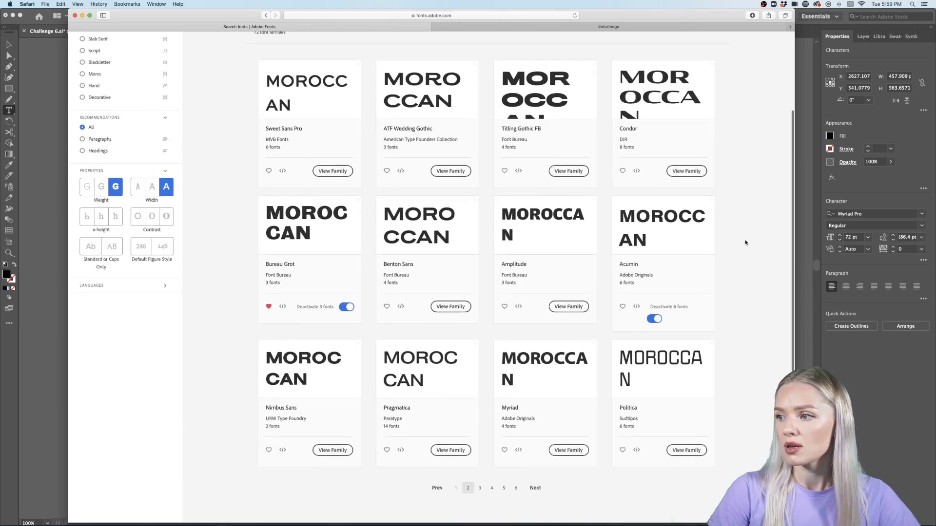
{"action": "scroll", "coordinate": [749, 256], "scroll_direction": "down", "scroll_amount": 5}
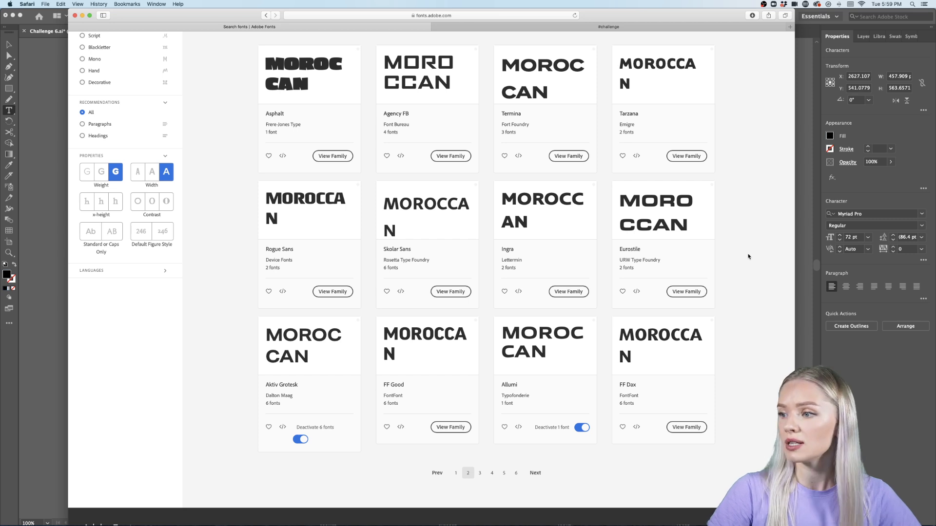
{"action": "scroll", "coordinate": [748, 256], "scroll_direction": "down", "scroll_amount": 2}
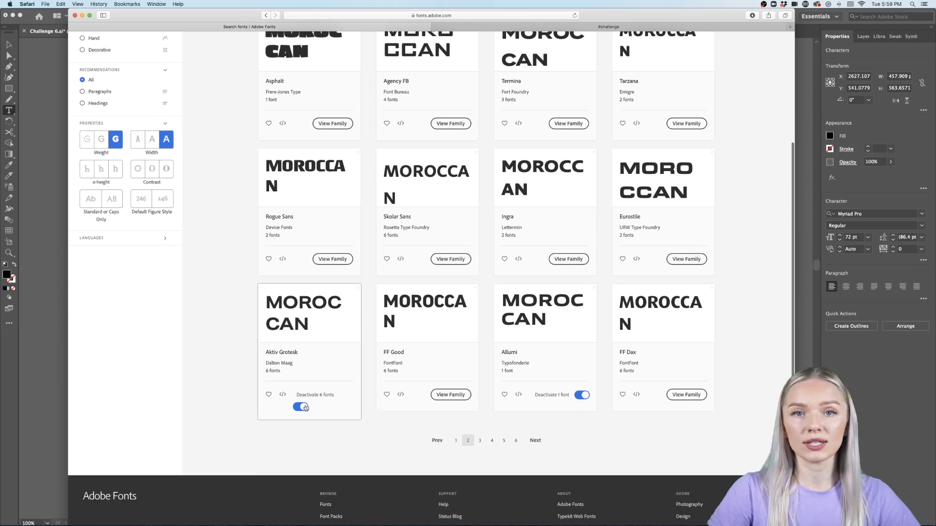
{"action": "left_click", "coordinate": [301, 314]}
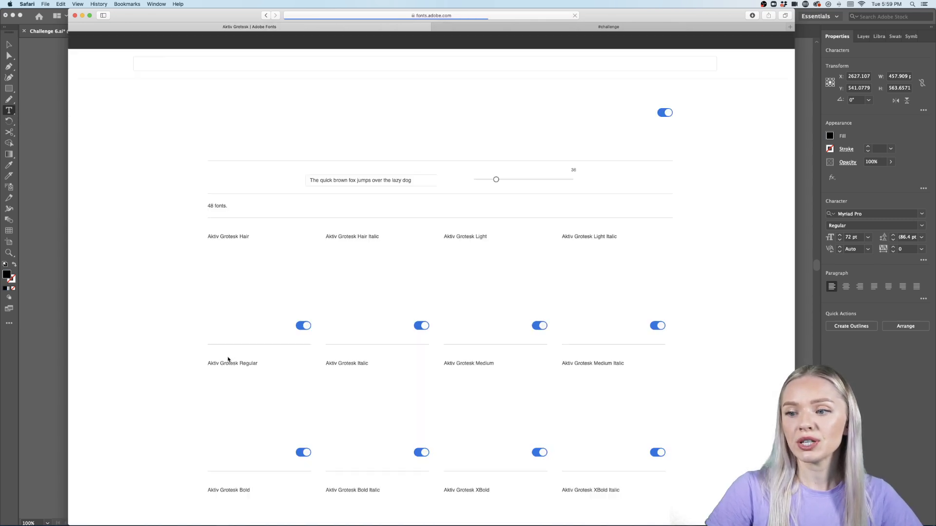
Step: Review the Aktiv Grotesk styles and their activation switches, and switch back to Illustrator
{"action": "scroll", "coordinate": [716, 238], "scroll_direction": "down", "scroll_amount": 5}
{"action": "scroll", "coordinate": [716, 237], "scroll_direction": "up", "scroll_amount": 3}
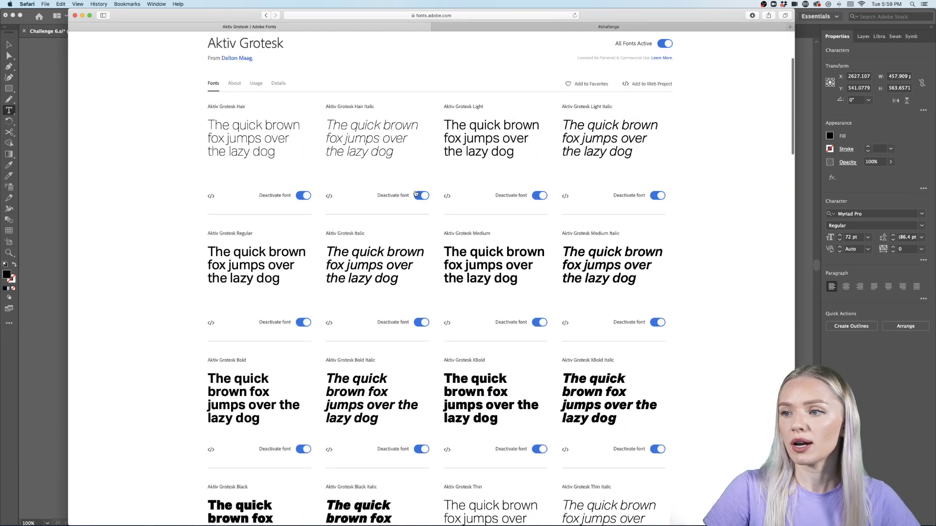
{"action": "left_click", "coordinate": [420, 196]}
{"action": "left_click", "coordinate": [421, 196]}
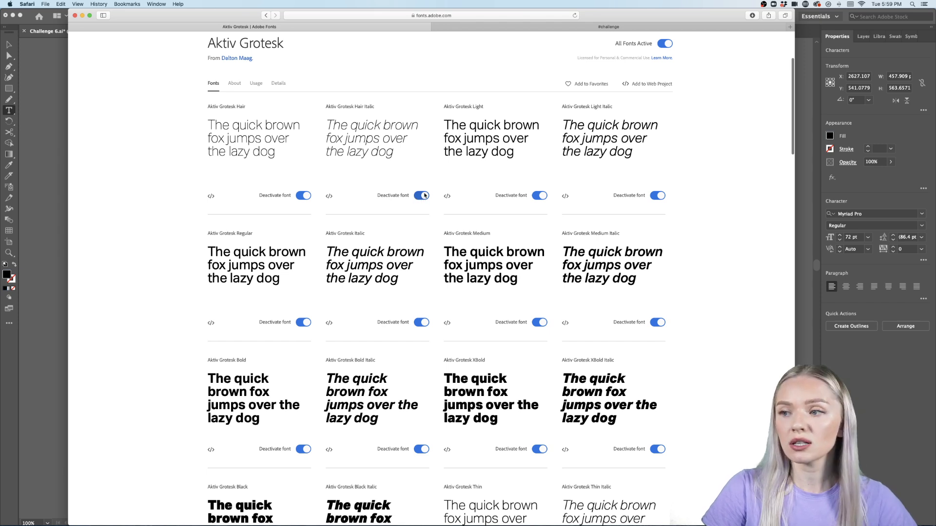
{"action": "left_click", "coordinate": [50, 265]}
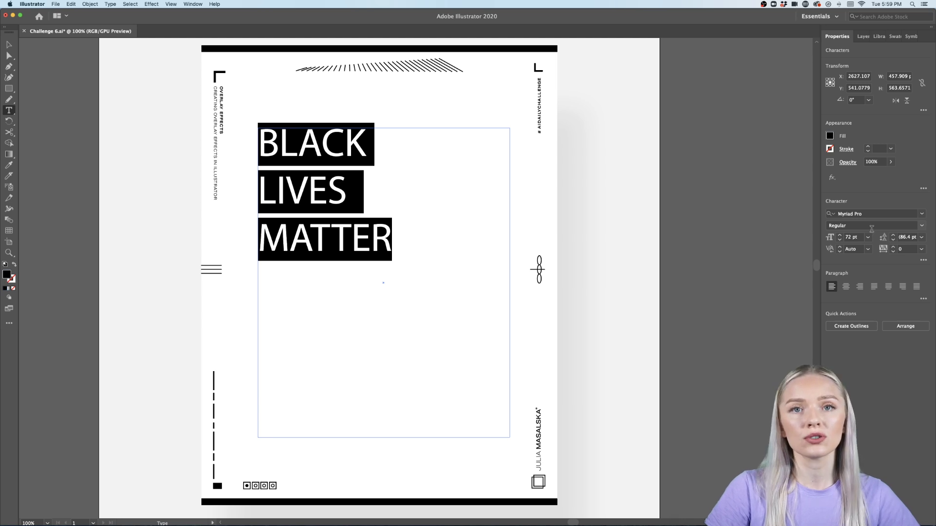
Step: Set the font of the BLACK LIVES MATTER text to Aktiv Grotesk XBold and finish editing the text
{"action": "left_click", "coordinate": [885, 214]}
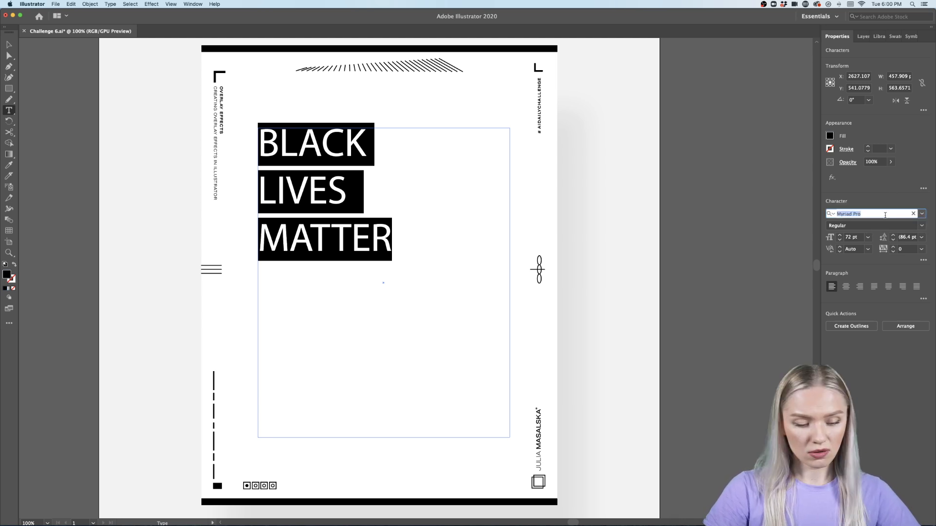
{"action": "type", "text": "Akti"}
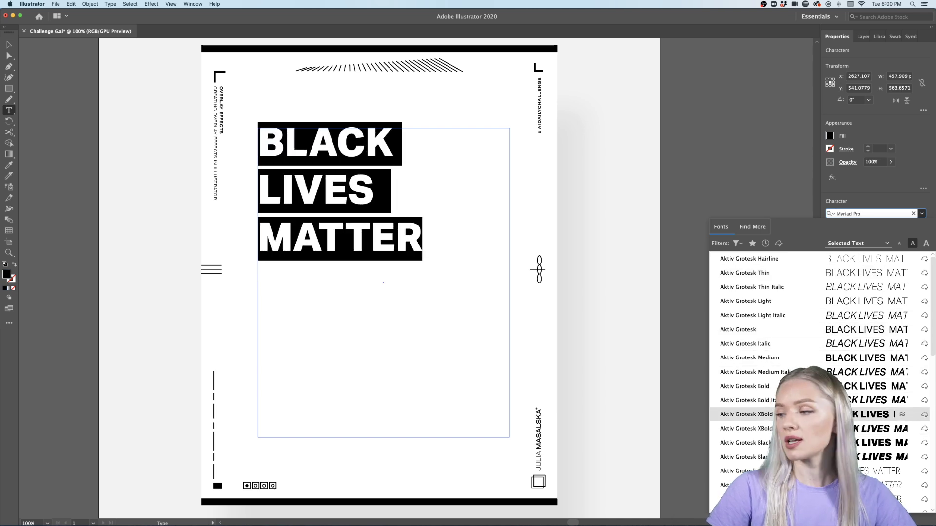
{"action": "left_click", "coordinate": [751, 414]}
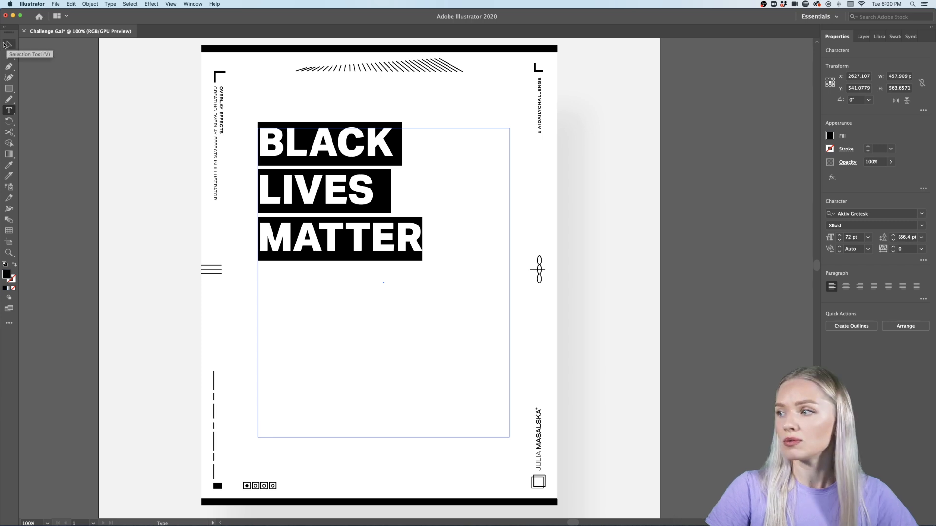
{"action": "left_click", "coordinate": [8, 45]}
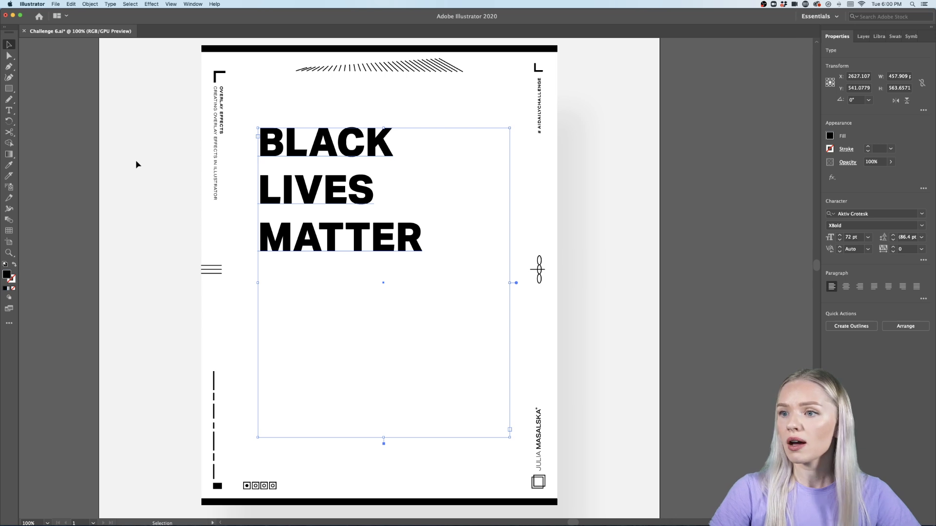
Step: Convert the BLACK LIVES MATTER text to outlines
{"action": "left_click", "coordinate": [868, 237]}
{"action": "left_click", "coordinate": [881, 401]}
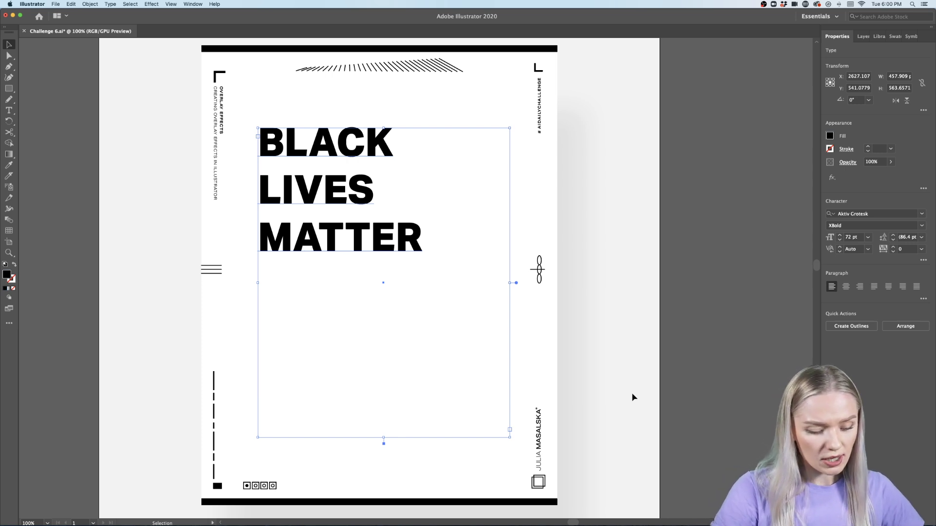
{"action": "key", "text": "super+shift+o"}
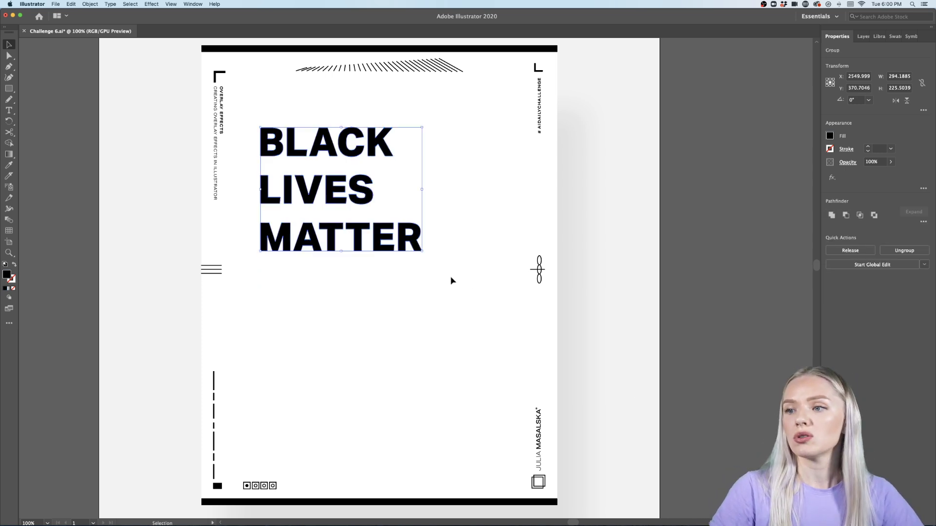
Step: Isolate the outlined text group and move the letter A of BLACK about 32 px down to try editing a single letter
{"action": "scroll", "coordinate": [404, 234], "scroll_direction": "up", "scroll_amount": 4}
{"action": "scroll", "coordinate": [403, 233], "scroll_direction": "left", "scroll_amount": 4}
{"action": "scroll", "coordinate": [404, 233], "scroll_direction": "up", "scroll_amount": 1}
{"action": "scroll", "coordinate": [404, 236], "scroll_direction": "down", "scroll_amount": 1}
{"action": "scroll", "coordinate": [404, 237], "scroll_direction": "up", "scroll_amount": 4}
{"action": "scroll", "coordinate": [404, 236], "scroll_direction": "right", "scroll_amount": 1}
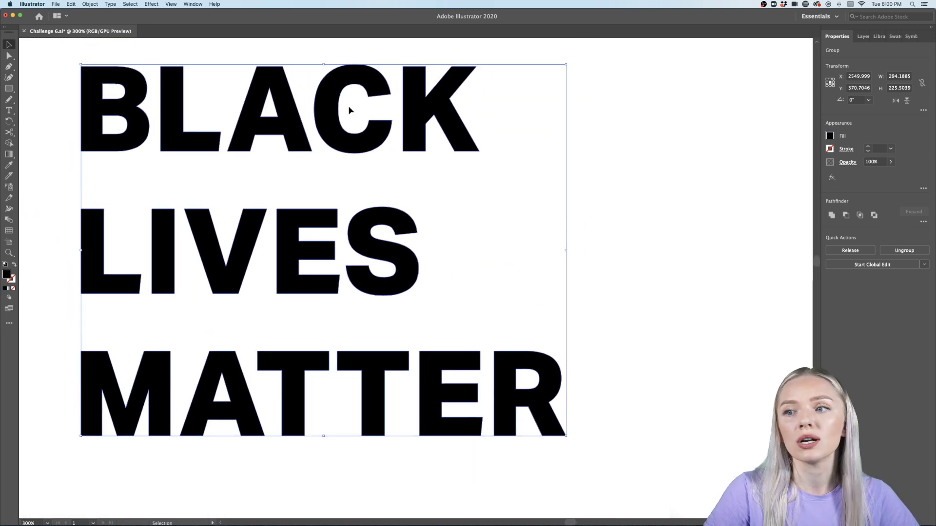
{"action": "double_click", "coordinate": [295, 134]}
{"action": "left_click", "coordinate": [295, 134]}
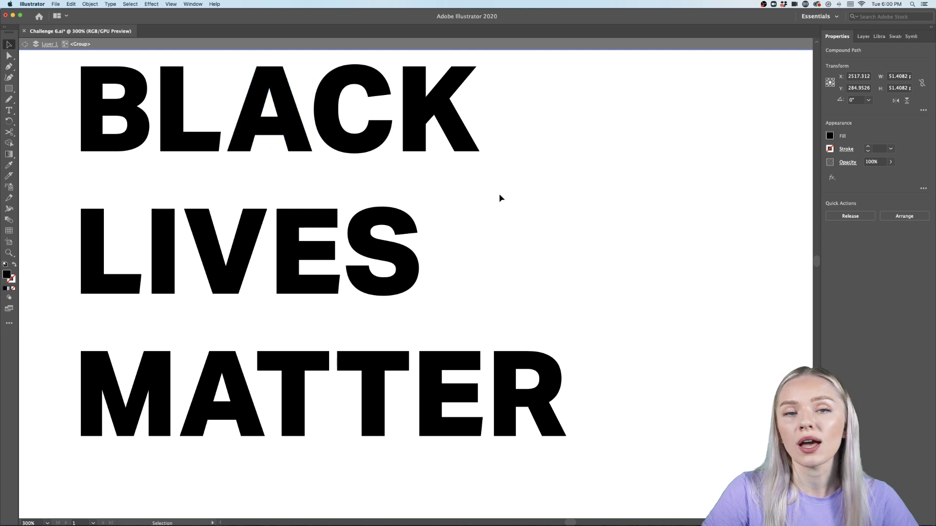
{"action": "double_click", "coordinate": [500, 196]}
{"action": "left_click_drag", "start_coordinate": [296, 122], "coordinate": [294, 177]}
{"action": "double_click", "coordinate": [295, 149]}
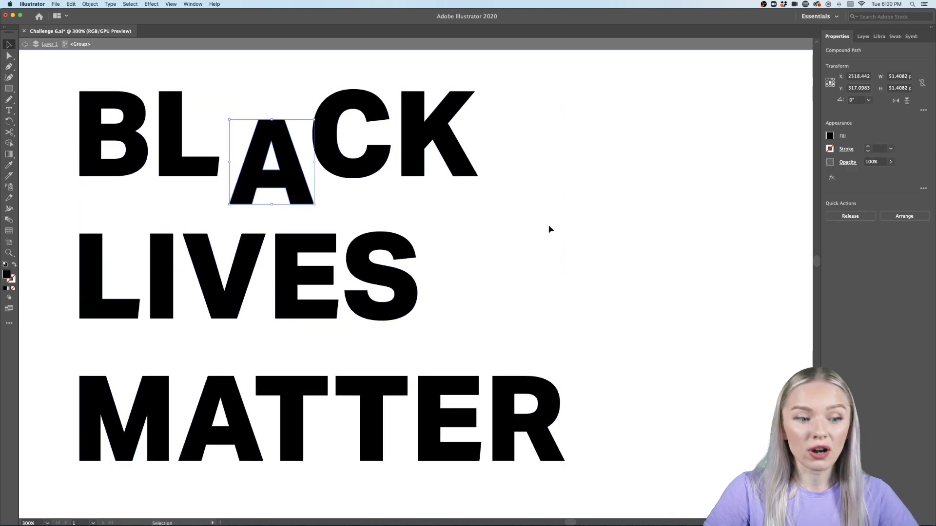
Step: Undo the shift of the letter A and leave the group's isolation mode
{"action": "key", "text": "super+z"}
{"action": "key", "text": "Escape"}
{"action": "key", "text": "super+minus"}
{"action": "key", "text": "super+minus"}
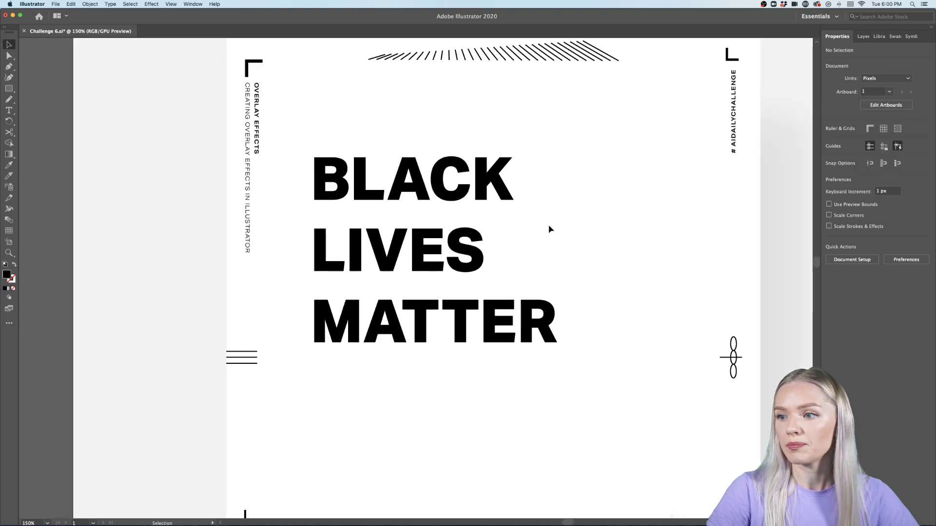
Step: Move the outlined text group to the middle of the poster and enlarge it proportionally to about 407 × 312 px
{"action": "scroll", "coordinate": [550, 229], "scroll_direction": "right", "scroll_amount": 3}
{"action": "key", "text": "super+minus"}
{"action": "scroll", "coordinate": [550, 229], "scroll_direction": "right", "scroll_amount": 4}
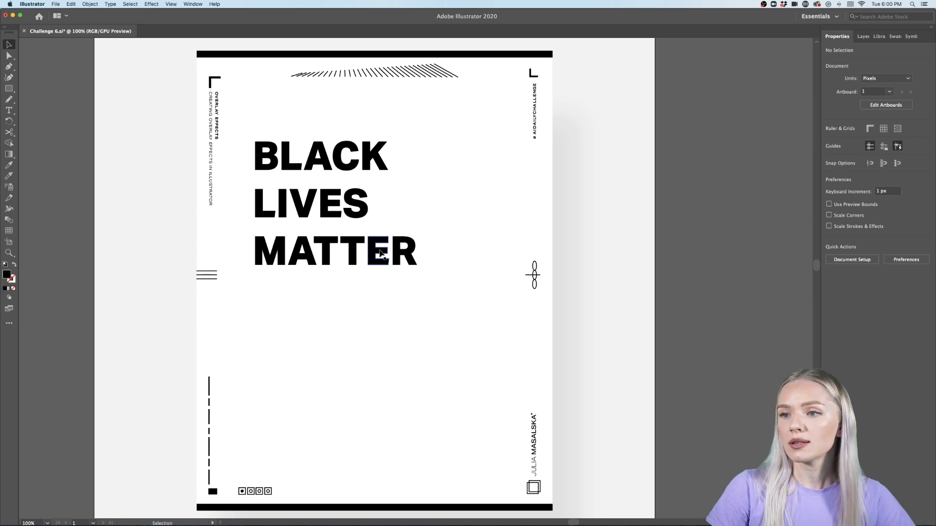
{"action": "left_click", "coordinate": [384, 251]}
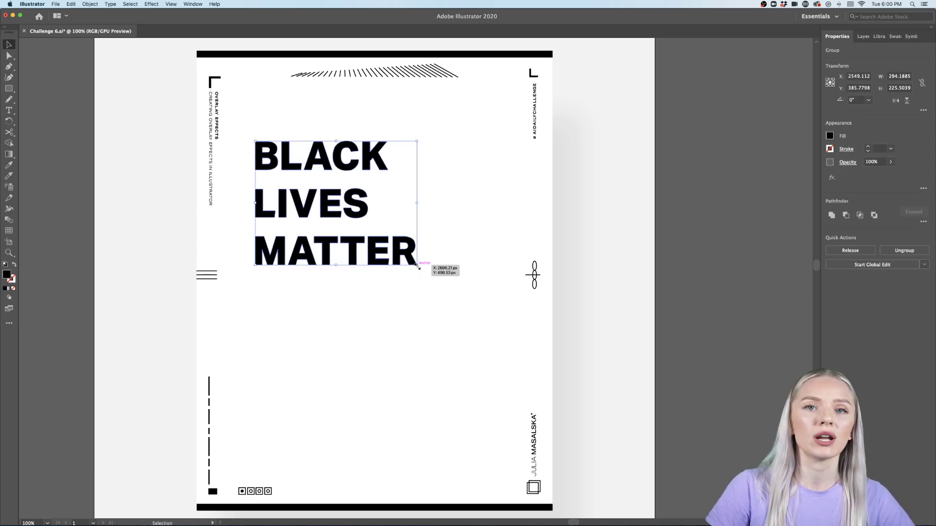
{"action": "left_click_drag", "start_coordinate": [367, 218], "coordinate": [394, 283]}
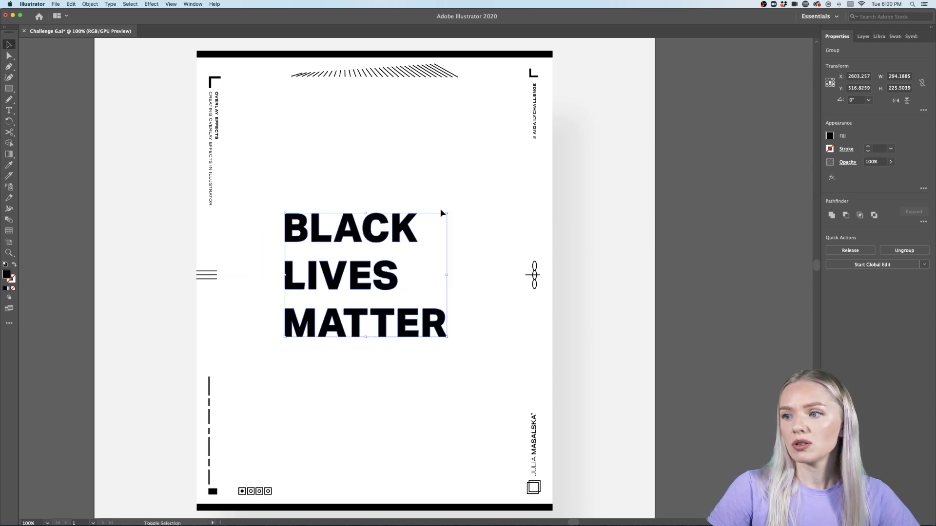
{"action": "left_click_drag", "start_coordinate": [447, 214], "coordinate": [477, 189]}
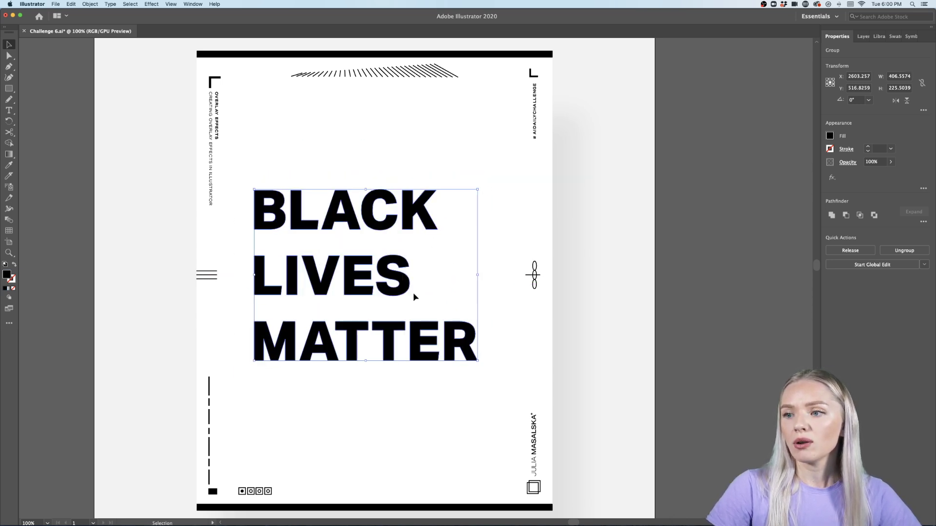
{"action": "left_click_drag", "start_coordinate": [407, 289], "coordinate": [416, 289]}
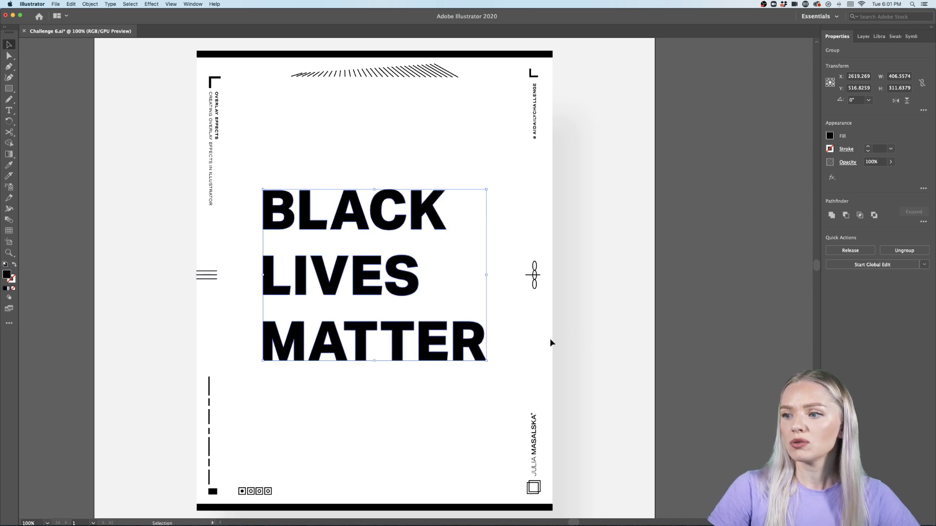
{"action": "left_click_drag", "start_coordinate": [481, 341], "coordinate": [472, 341]}
{"action": "left_click", "coordinate": [465, 410]}
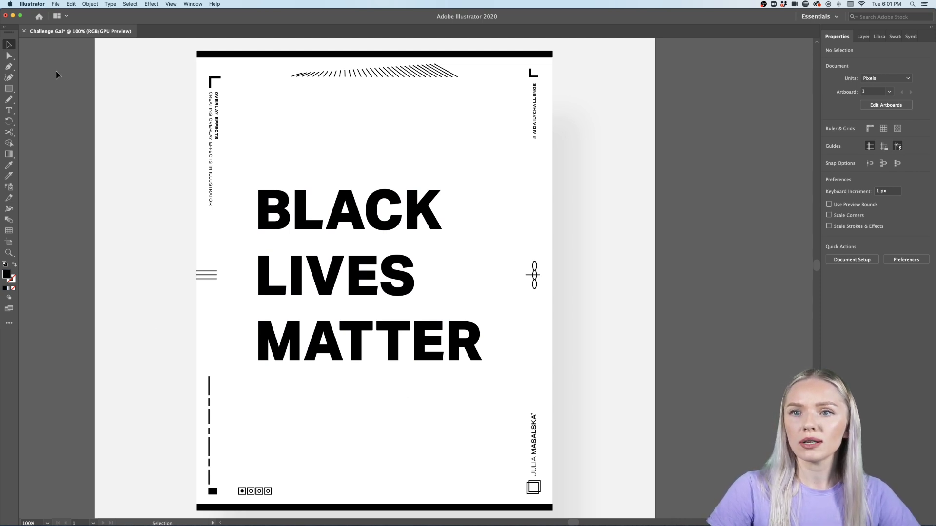
Step: Draw a rectangle about 192 × 575 px over the ends of the three words and fill it with white, FFFFFF
{"action": "left_click", "coordinate": [9, 88]}
{"action": "left_click_drag", "start_coordinate": [509, 115], "coordinate": [403, 431]}
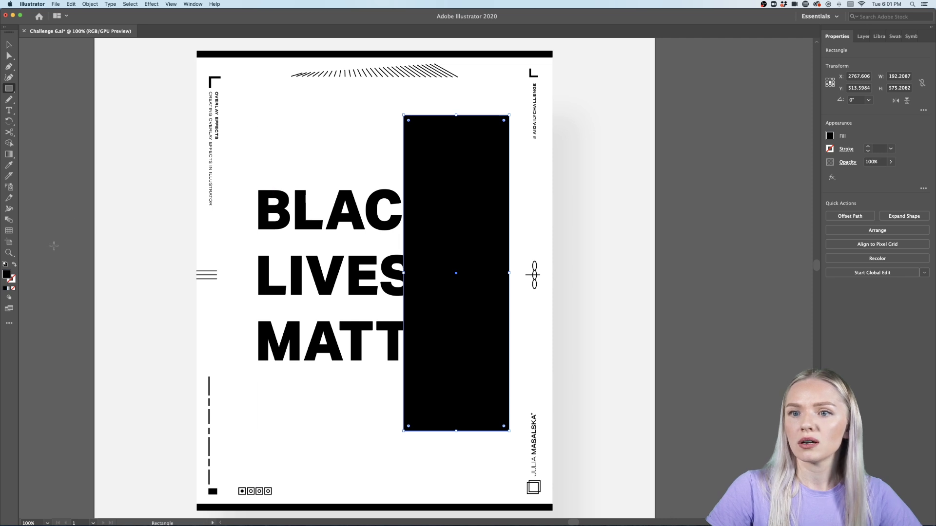
{"action": "double_click", "coordinate": [6, 275]}
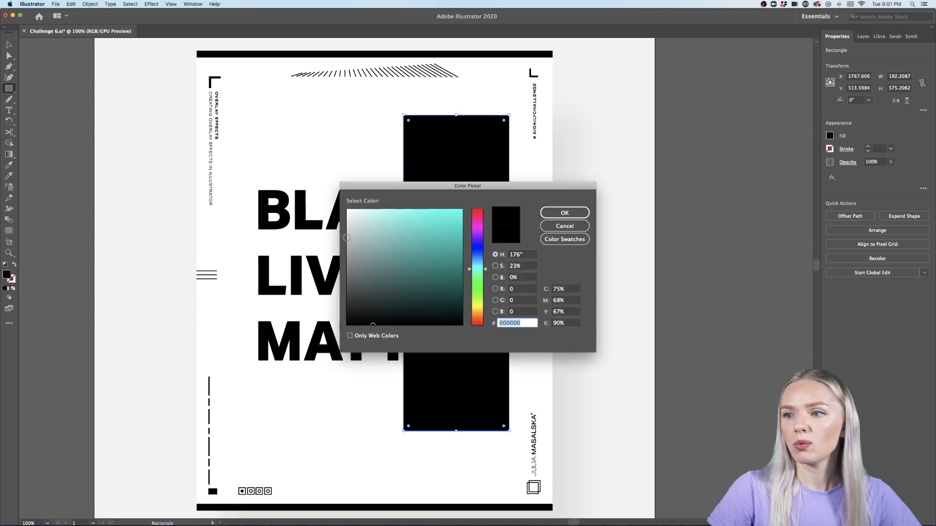
{"action": "left_click_drag", "start_coordinate": [330, 190], "coordinate": [335, 197]}
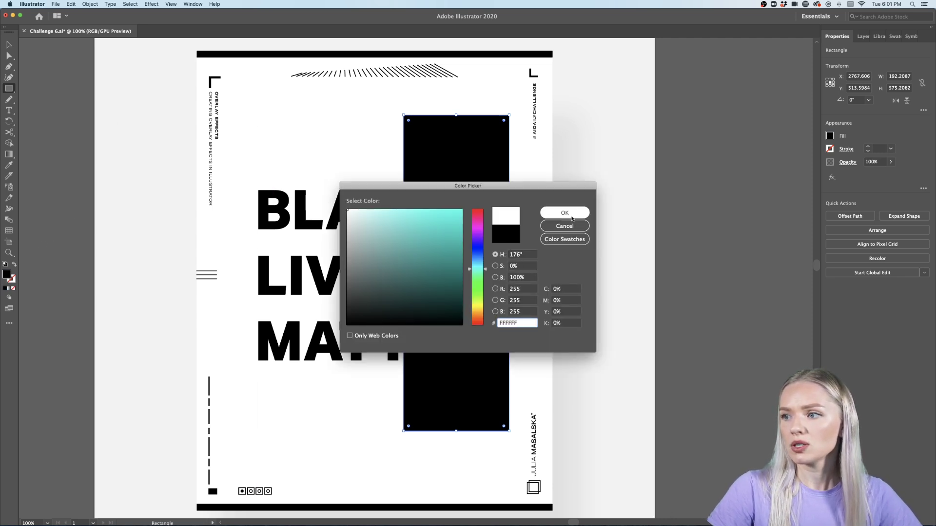
{"action": "left_click", "coordinate": [570, 214]}
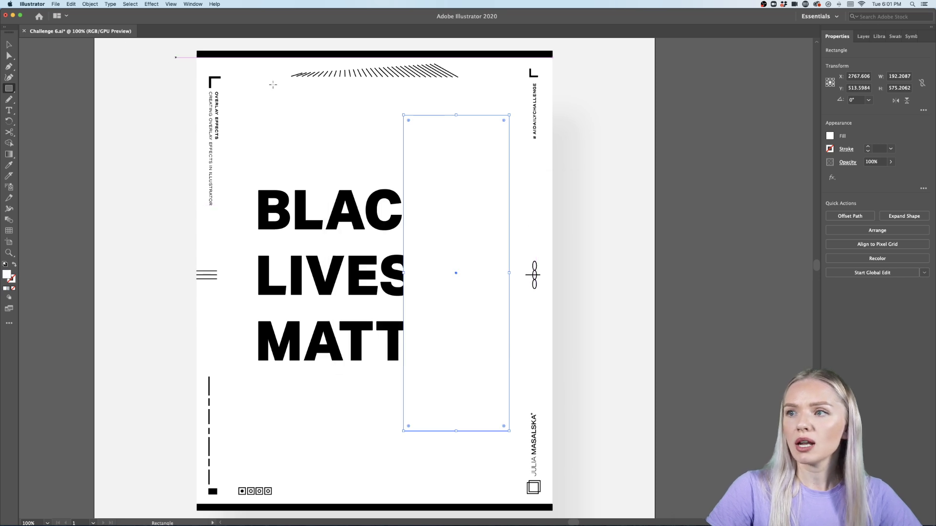
Step: Lower the white rectangle's opacity to 48%
{"action": "left_click", "coordinate": [890, 163]}
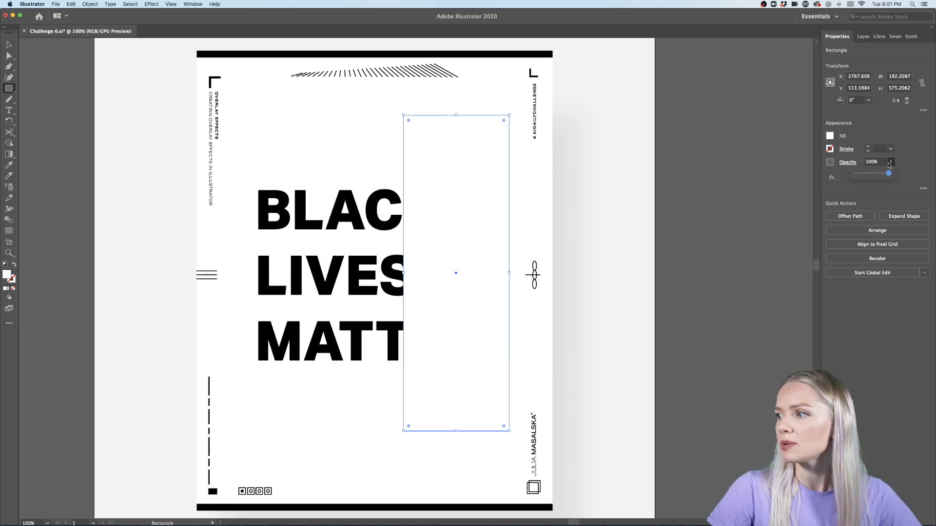
{"action": "left_click", "coordinate": [872, 174]}
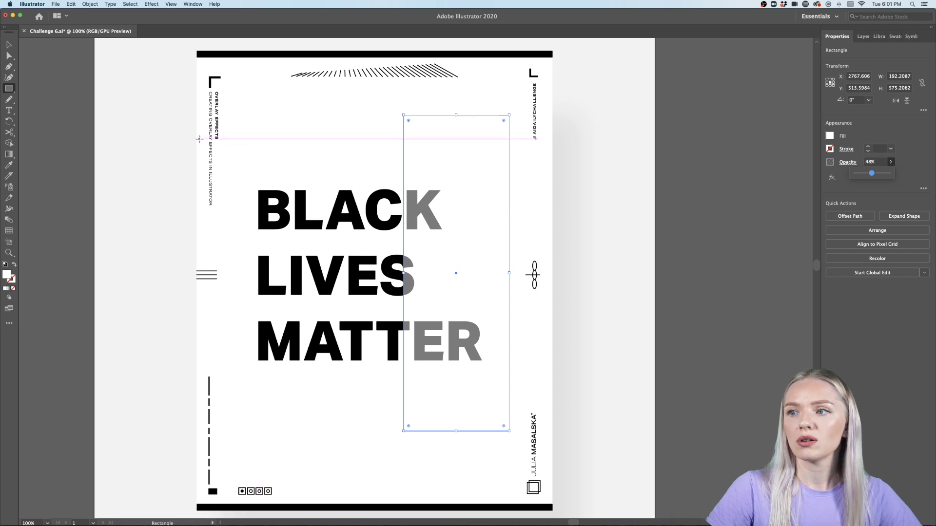
{"action": "scroll", "coordinate": [497, 260], "scroll_direction": "up", "scroll_amount": 1}
{"action": "left_click", "coordinate": [496, 259]}
{"action": "scroll", "coordinate": [495, 259], "scroll_direction": "left", "scroll_amount": 2}
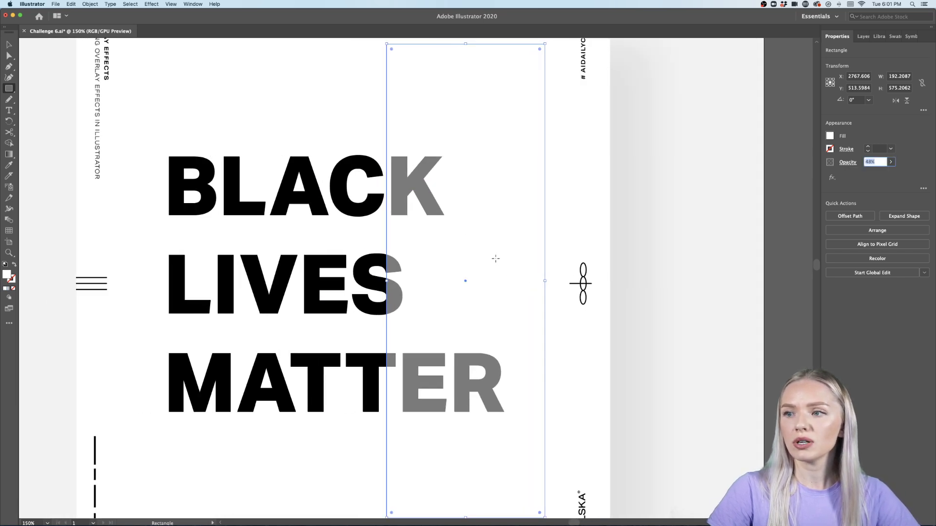
Step: Apply a Gaussian Blur with a radius of about 3.8 pixels to the white rectangle
{"action": "left_click", "coordinate": [155, 5]}
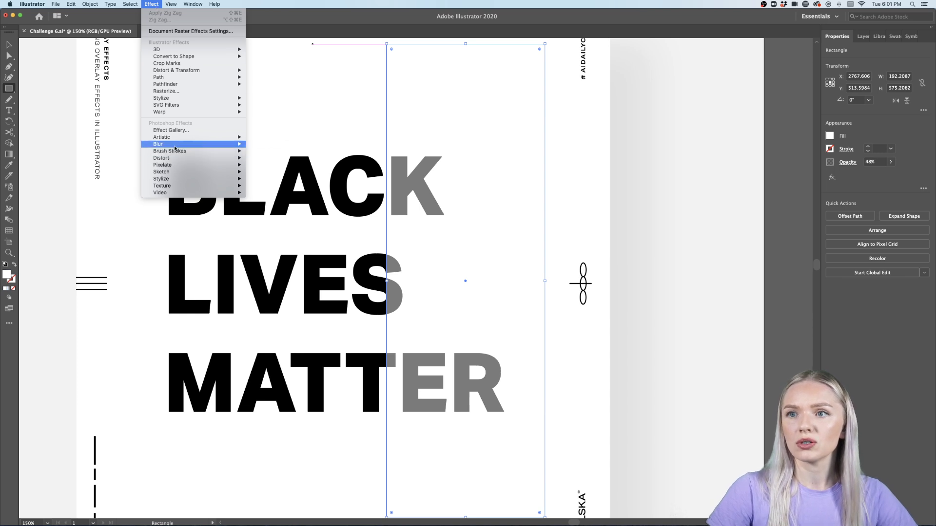
{"action": "left_click", "coordinate": [260, 144]}
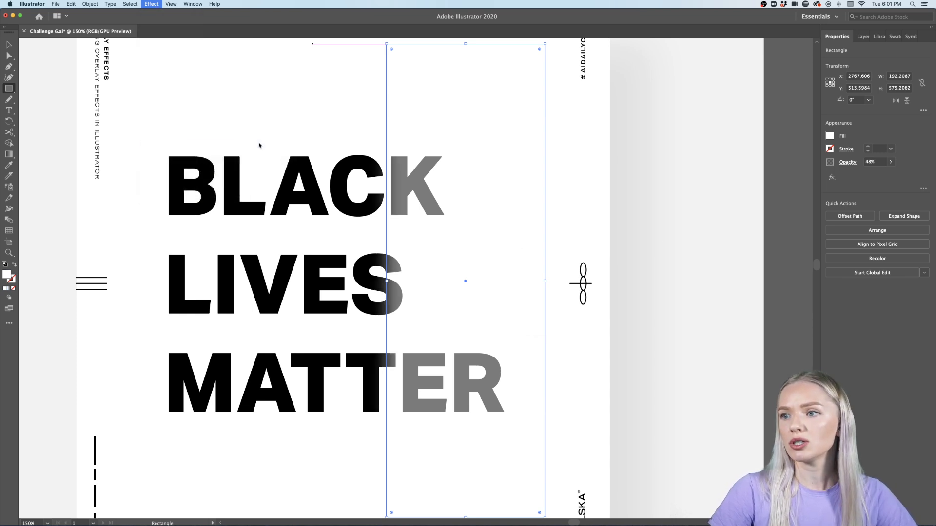
{"action": "left_click_drag", "start_coordinate": [568, 274], "coordinate": [564, 278]}
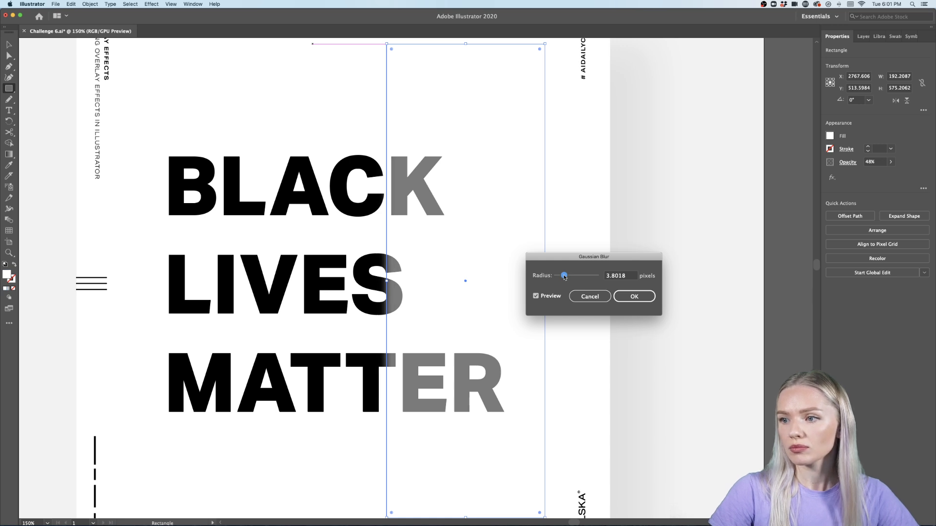
{"action": "left_click", "coordinate": [634, 297]}
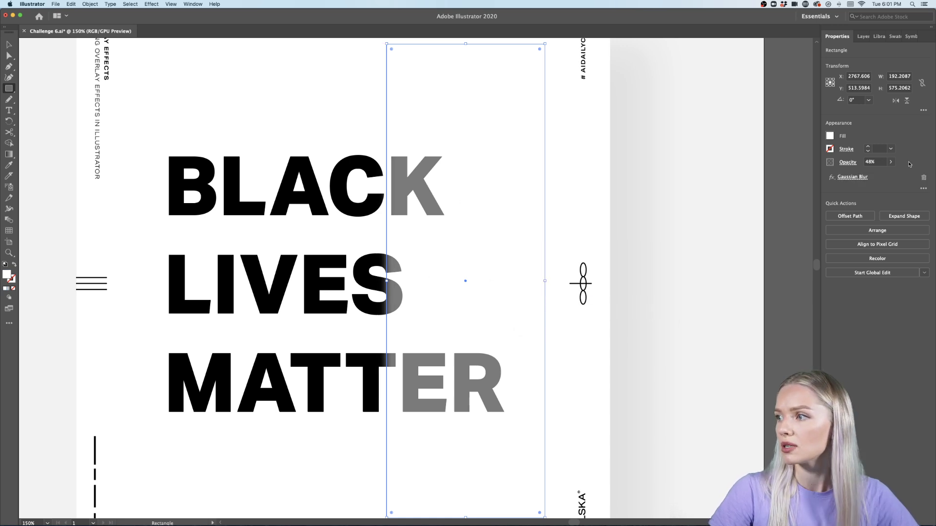
Step: Set the blurred rectangle's opacity to 100% and shift it about 8 px left and 11 px down
{"action": "left_click", "coordinate": [892, 165]}
{"action": "left_click_drag", "start_coordinate": [871, 173], "coordinate": [888, 173]}
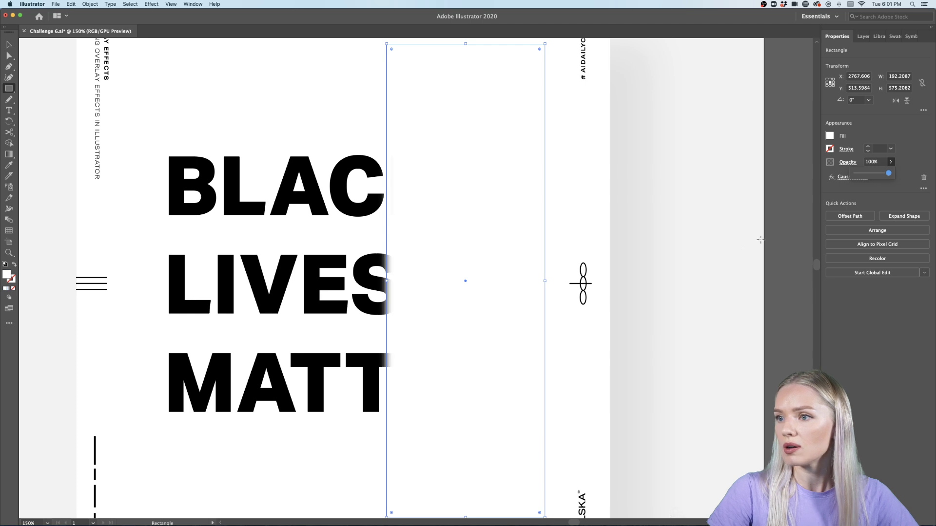
{"action": "key", "text": "super+1"}
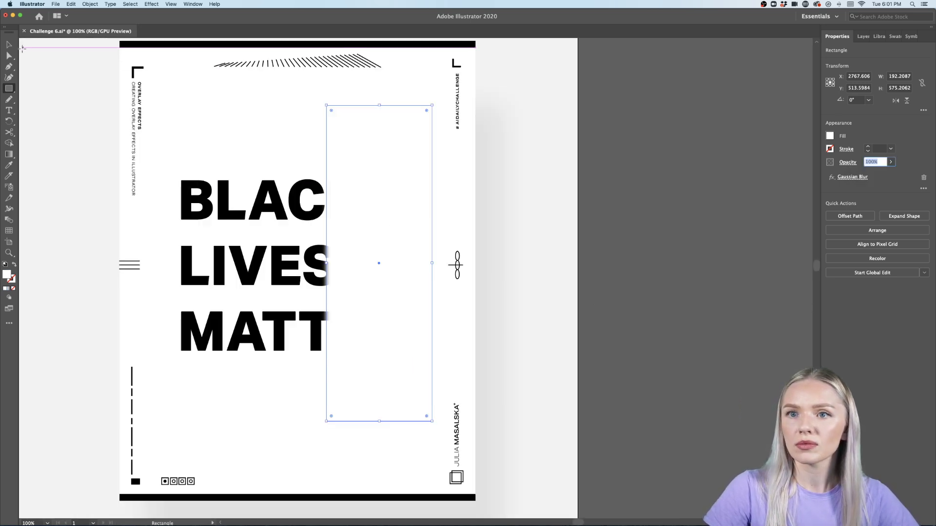
{"action": "left_click", "coordinate": [10, 45]}
{"action": "left_click_drag", "start_coordinate": [373, 261], "coordinate": [376, 322]}
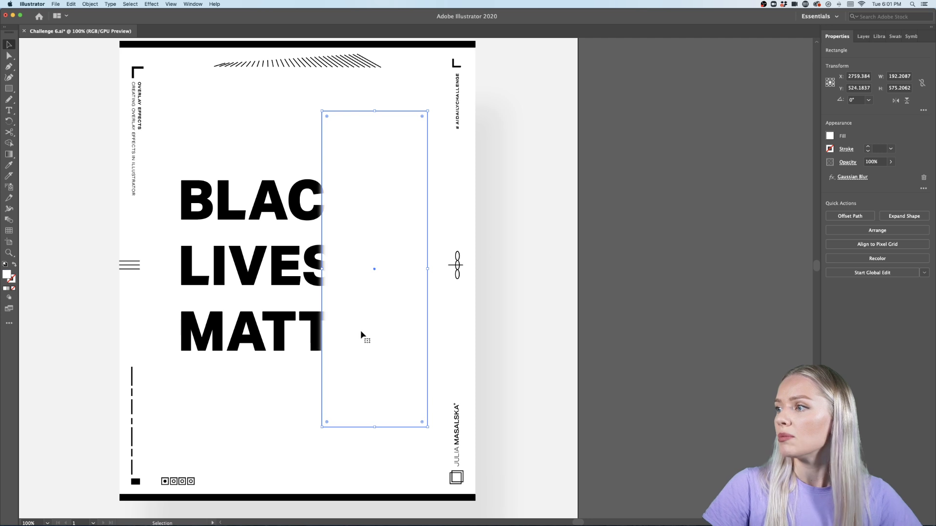
{"action": "left_click", "coordinate": [152, 4]}
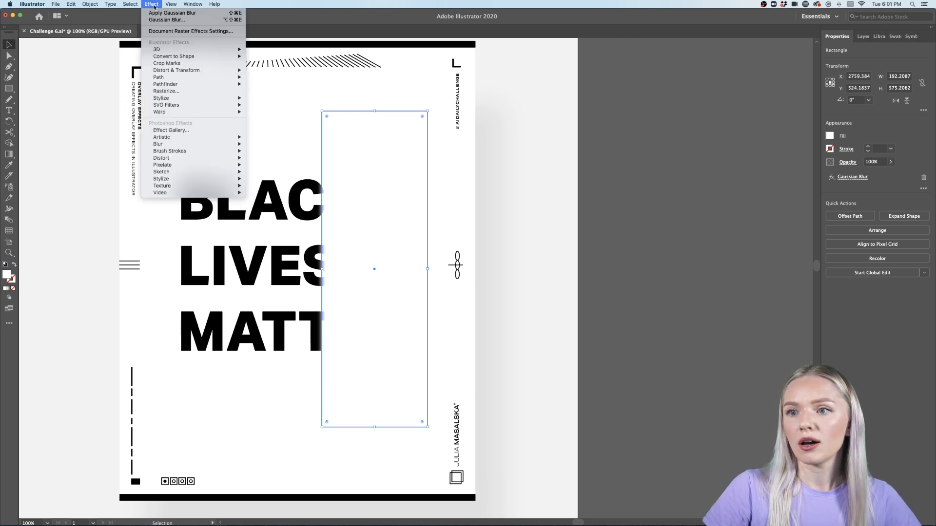
{"action": "mouse_move", "coordinate": [183, 187]}
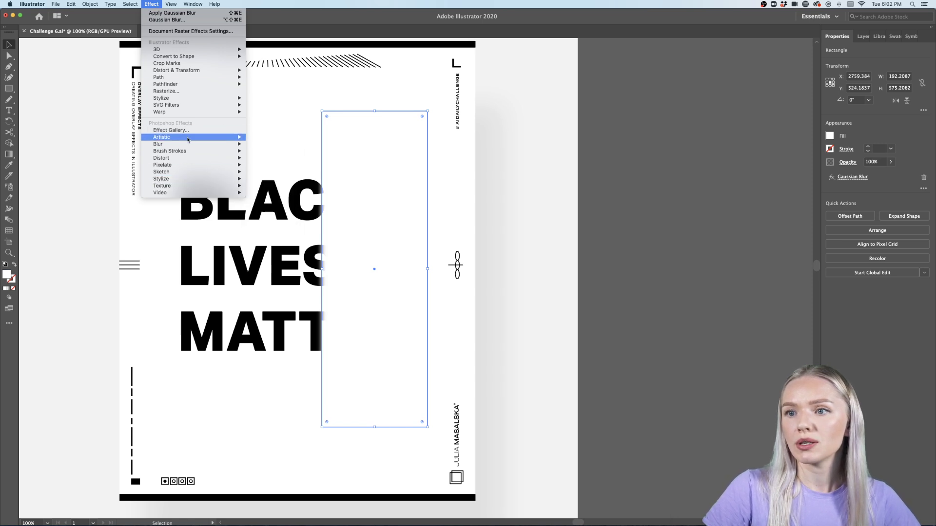
{"action": "mouse_move", "coordinate": [187, 145]}
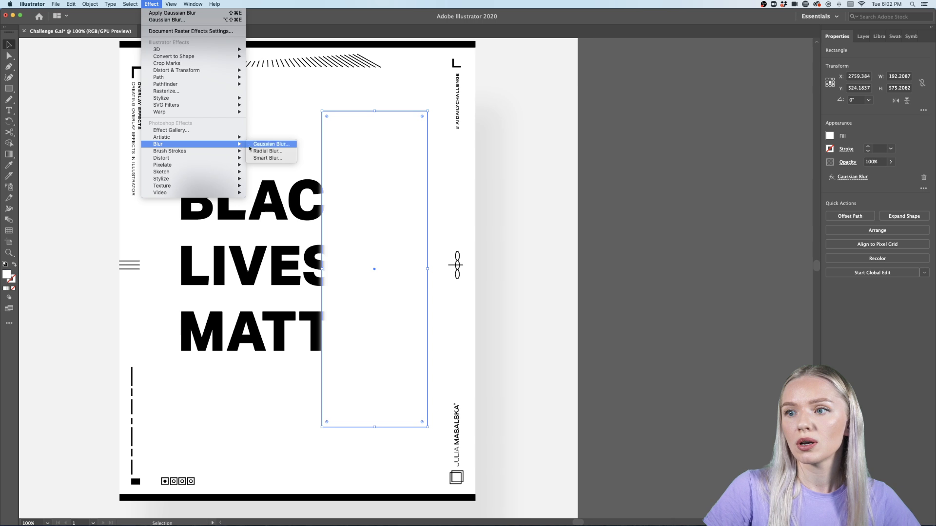
{"action": "left_click", "coordinate": [673, 178]}
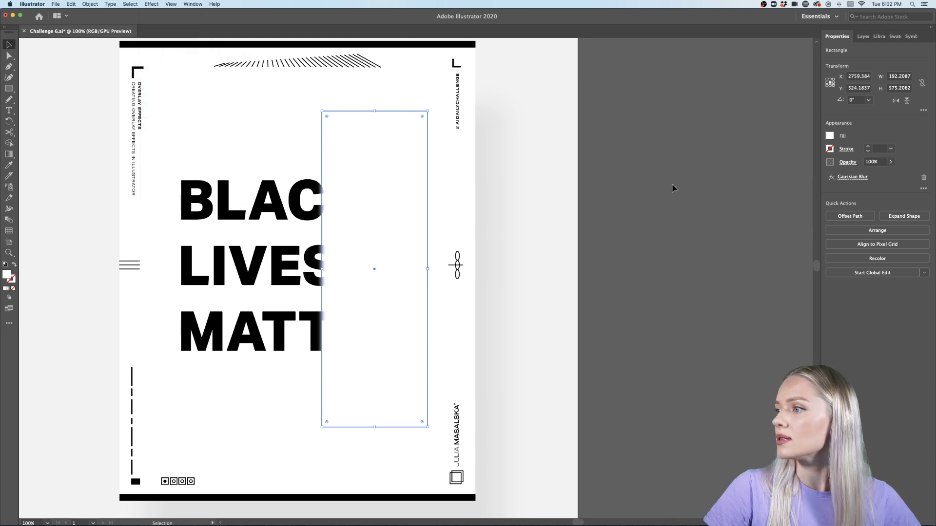
Step: Try the Darken, Screen and Color Dodge blending modes on the blurred white rectangle
{"action": "left_click", "coordinate": [192, 4]}
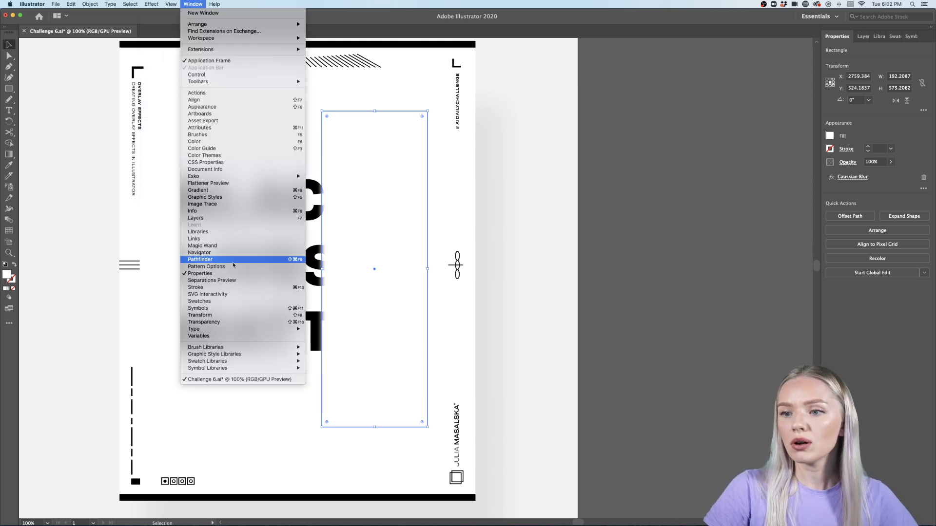
{"action": "left_click", "coordinate": [205, 322]}
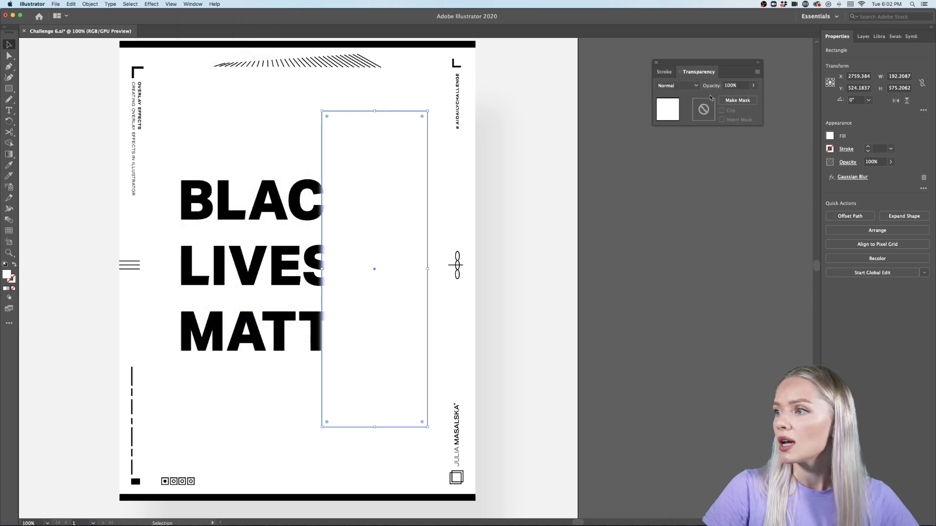
{"action": "left_click", "coordinate": [682, 86]}
{"action": "left_click", "coordinate": [684, 101]}
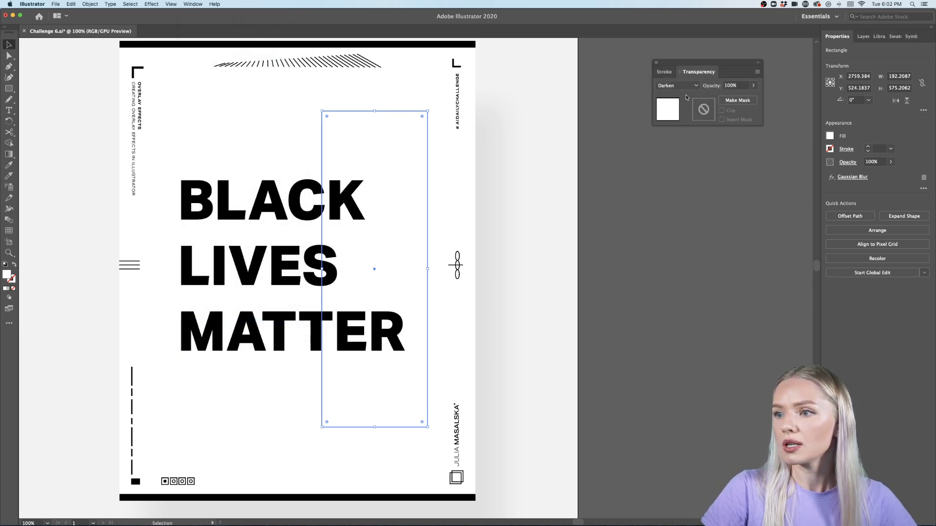
{"action": "left_click", "coordinate": [694, 86]}
{"action": "left_click", "coordinate": [681, 150]}
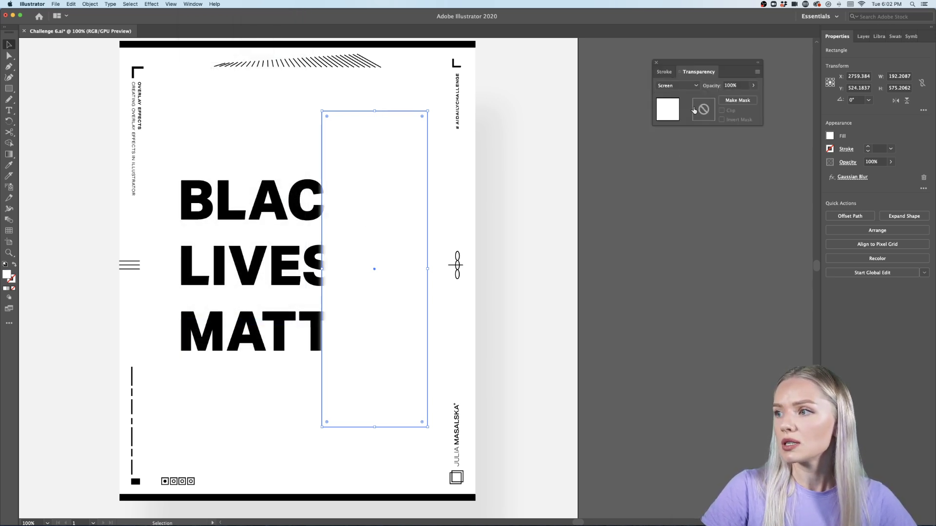
{"action": "left_click", "coordinate": [683, 86]}
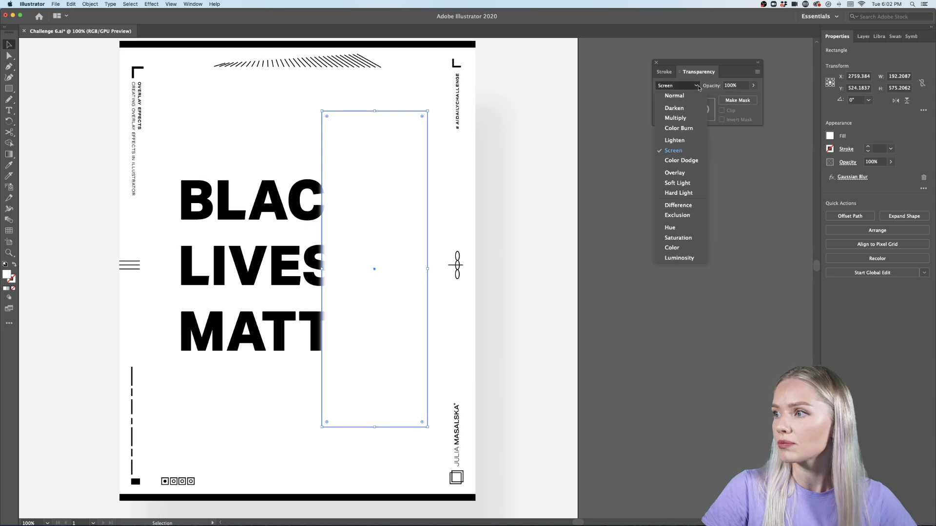
{"action": "left_click", "coordinate": [674, 162]}
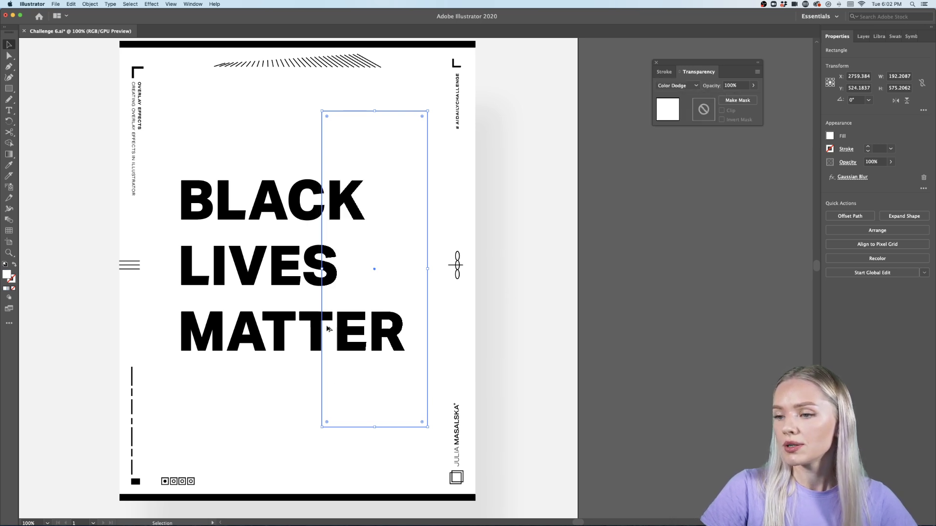
{"action": "scroll", "coordinate": [327, 328], "scroll_direction": "up", "scroll_amount": 3}
{"action": "scroll", "coordinate": [327, 330], "scroll_direction": "down", "scroll_amount": 2}
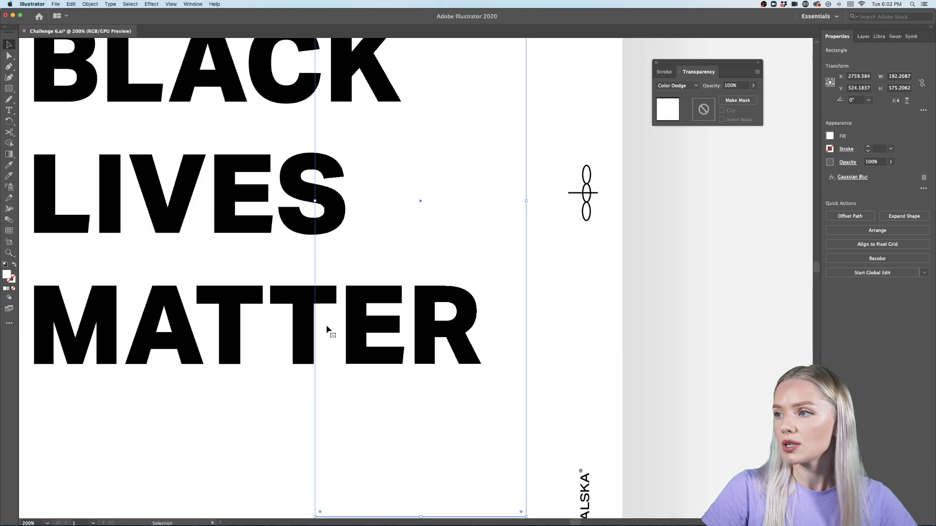
Step: Set the blurred rectangle's blending mode to Exclusion so it inverts the lettering beneath it
{"action": "left_click", "coordinate": [696, 86]}
{"action": "left_click", "coordinate": [678, 216]}
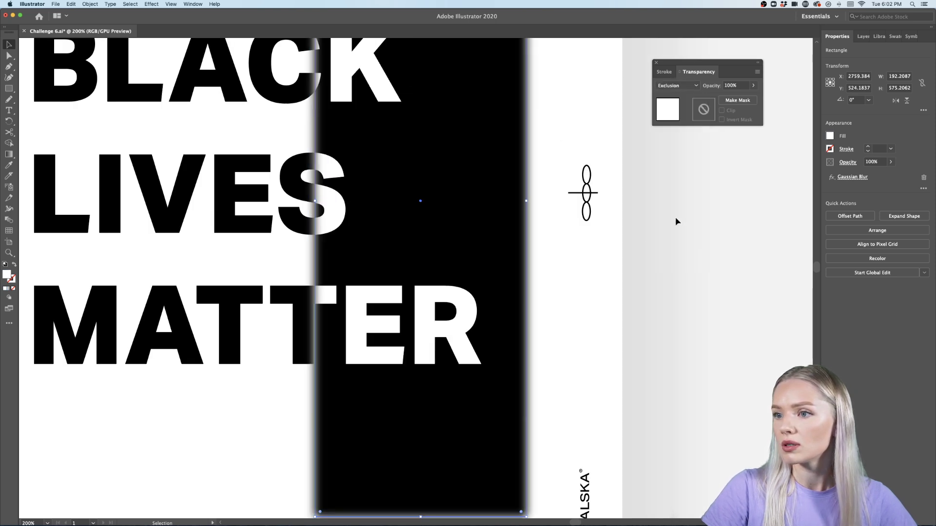
{"action": "scroll", "coordinate": [554, 306], "scroll_direction": "down", "scroll_amount": 3}
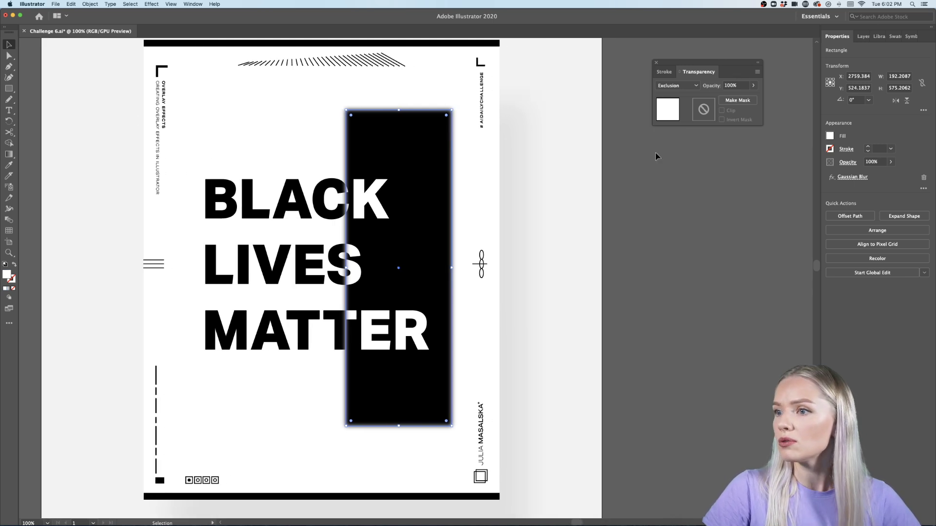
{"action": "left_click", "coordinate": [119, 182]}
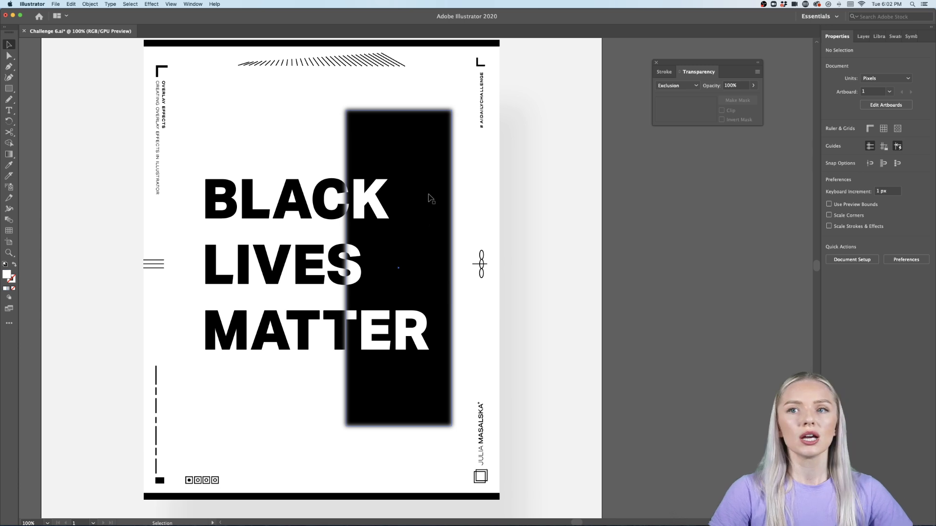
{"action": "left_click", "coordinate": [437, 161]}
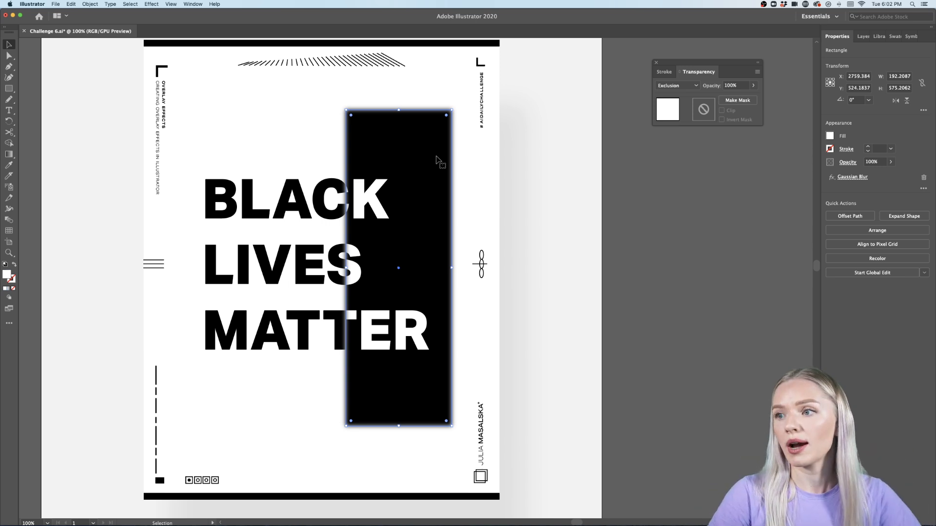
{"action": "left_click", "coordinate": [480, 164]}
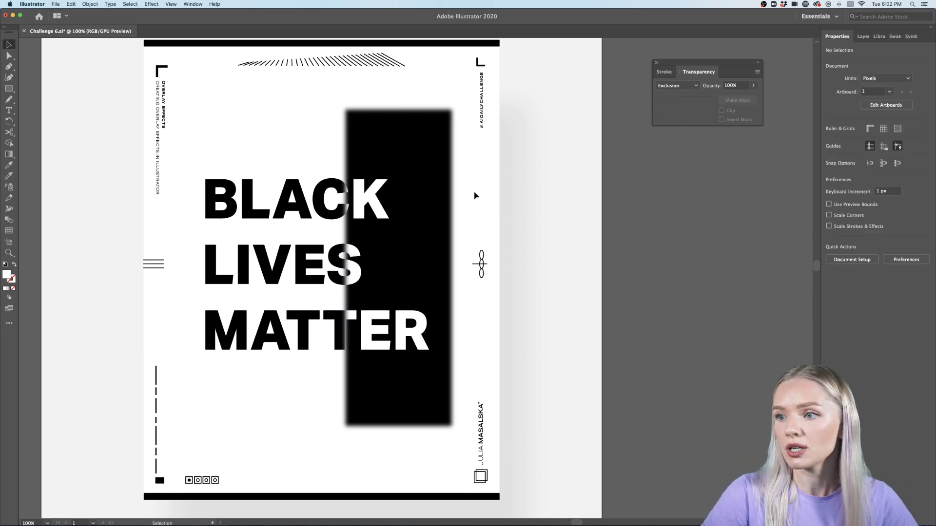
Step: Narrow the blurred rectangle to about 102 px wide and place it over the middle of the three words
{"action": "left_click", "coordinate": [447, 189]}
{"action": "scroll", "coordinate": [454, 185], "scroll_direction": "up", "scroll_amount": 3}
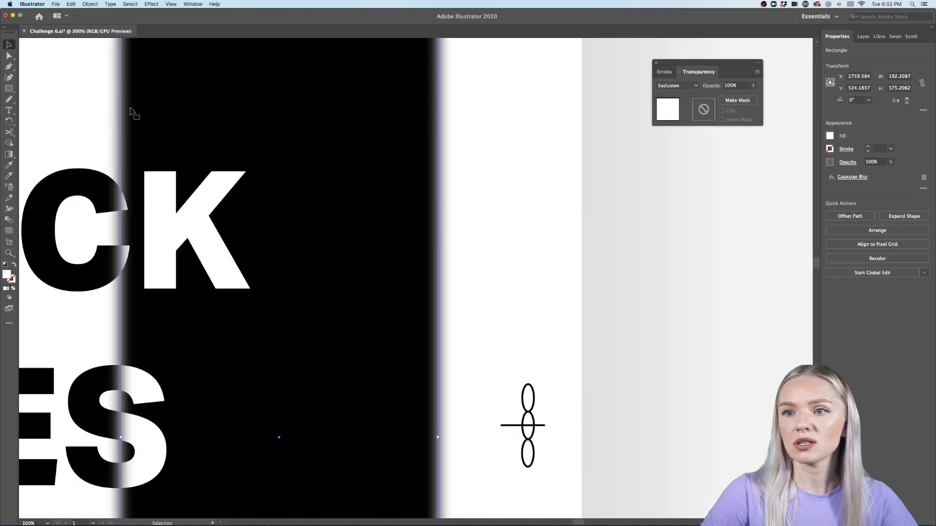
{"action": "scroll", "coordinate": [209, 151], "scroll_direction": "down", "scroll_amount": 3}
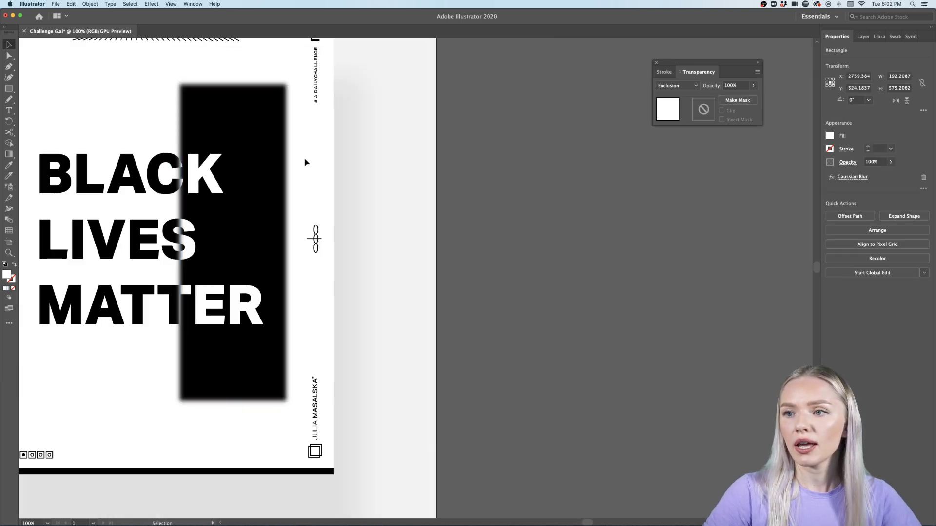
{"action": "left_click", "coordinate": [306, 163]}
{"action": "scroll", "coordinate": [306, 162], "scroll_direction": "left", "scroll_amount": 5}
{"action": "scroll", "coordinate": [306, 162], "scroll_direction": "up", "scroll_amount": 2}
{"action": "left_click_drag", "start_coordinate": [354, 172], "coordinate": [334, 142]}
{"action": "left_click_drag", "start_coordinate": [373, 111], "coordinate": [322, 109]}
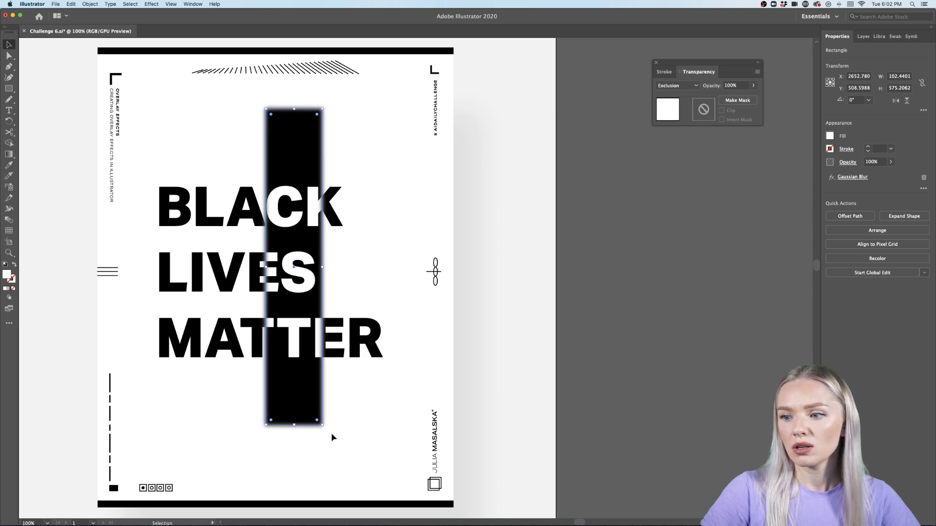
Step: Rotate the blurred rectangle into a diagonal band running from the B of BLACK down past the end of MATTER
{"action": "left_click_drag", "start_coordinate": [282, 396], "coordinate": [166, 393]}
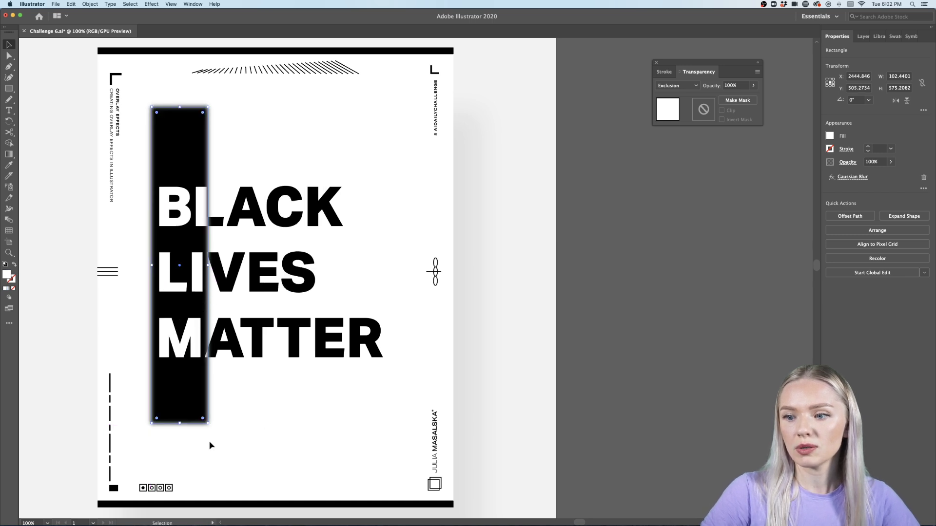
{"action": "left_click_drag", "start_coordinate": [211, 427], "coordinate": [306, 372]}
{"action": "left_click_drag", "start_coordinate": [251, 380], "coordinate": [336, 403]}
{"action": "left_click", "coordinate": [248, 425]}
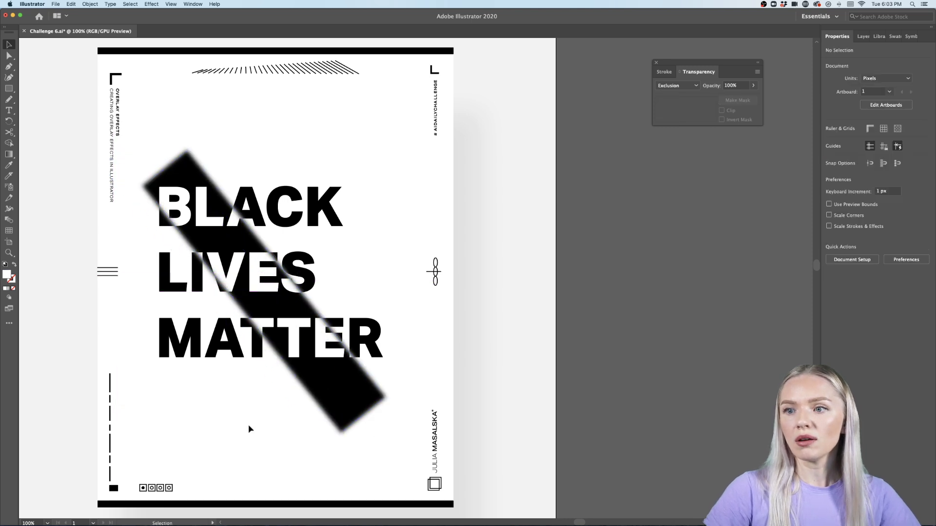
{"action": "key", "text": "super+minus"}
{"action": "key", "text": "super+equal"}
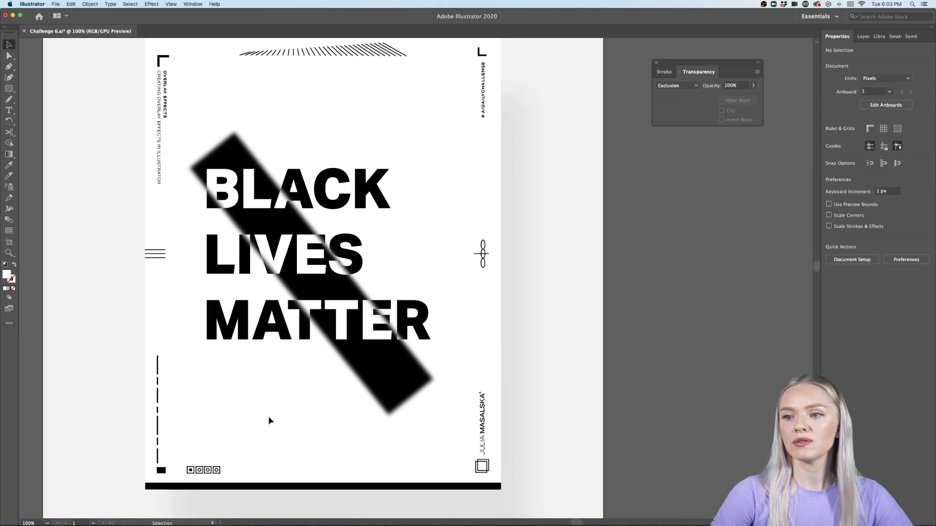
{"action": "scroll", "coordinate": [269, 418], "scroll_direction": "up", "scroll_amount": 1}
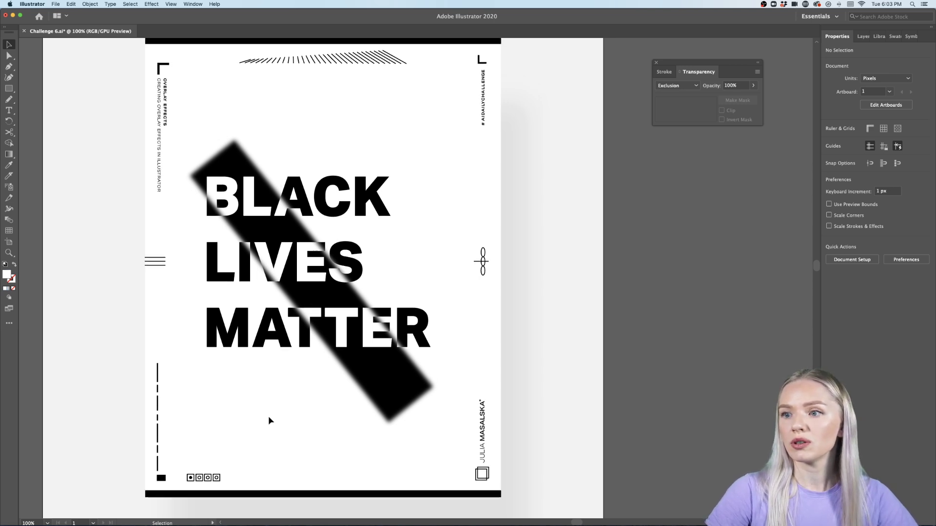
Step: Try to duplicate the artboard together with its artwork beside the original, and undo the copy
{"action": "key", "text": "super+minus"}
{"action": "scroll", "coordinate": [268, 420], "scroll_direction": "down", "scroll_amount": 4}
{"action": "scroll", "coordinate": [268, 420], "scroll_direction": "right", "scroll_amount": 5}
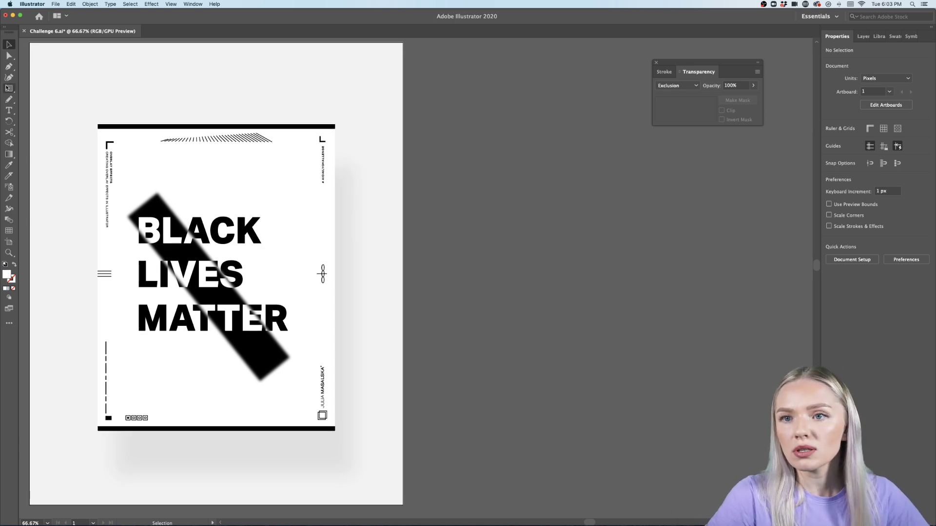
{"action": "key", "text": "super+minus"}
{"action": "scroll", "coordinate": [207, 173], "scroll_direction": "right", "scroll_amount": 3}
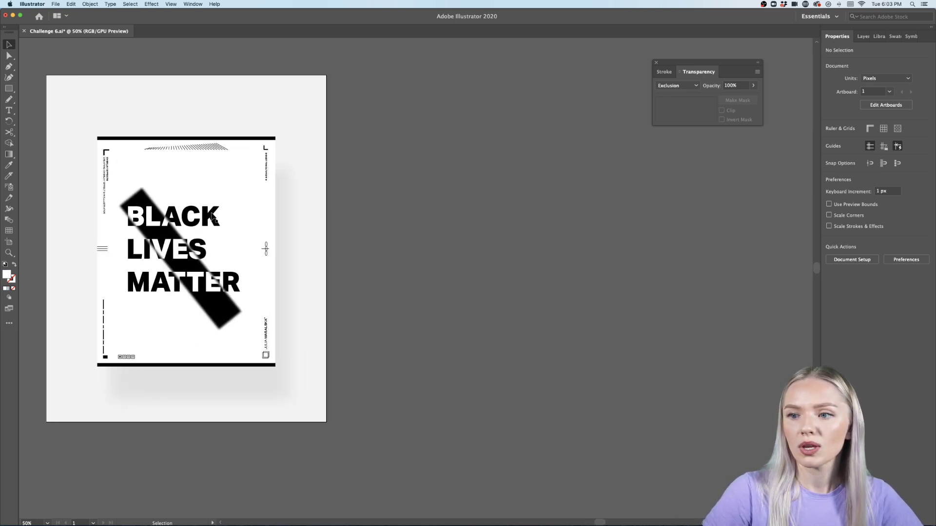
{"action": "left_click", "coordinate": [9, 243]}
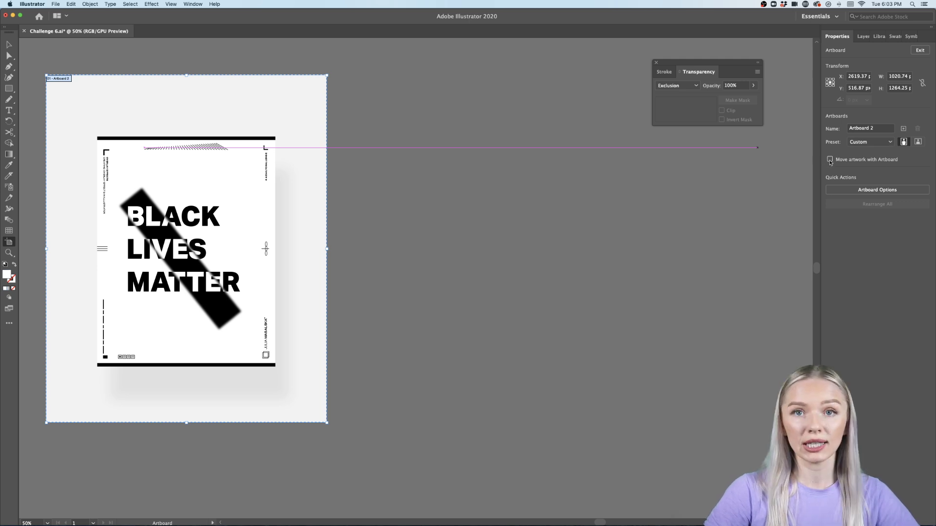
{"action": "left_click_drag", "start_coordinate": [154, 92], "coordinate": [481, 93]}
{"action": "key", "text": "super+z"}
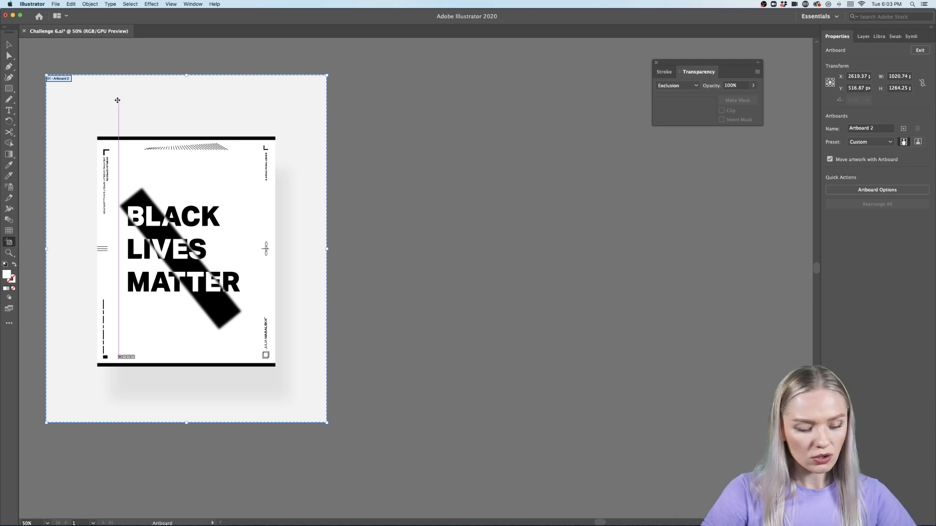
{"action": "left_click_drag", "start_coordinate": [117, 102], "coordinate": [454, 112]}
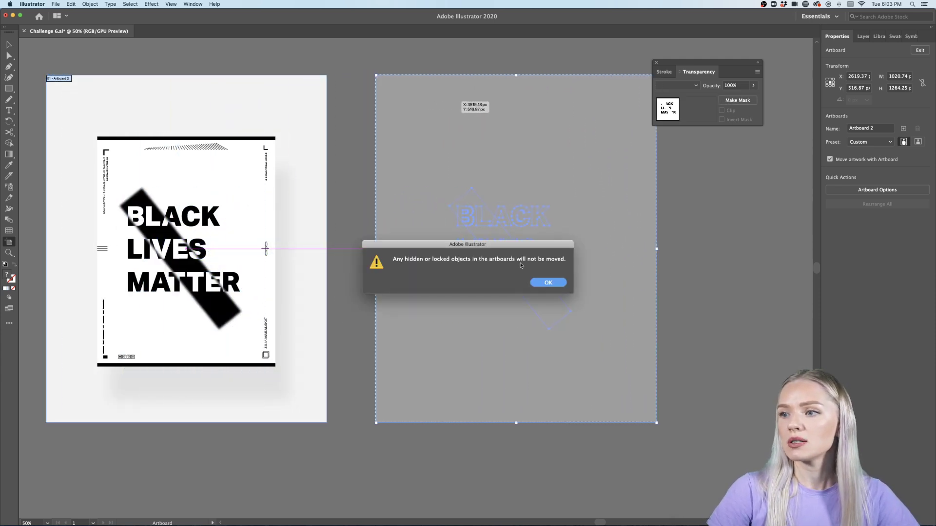
{"action": "left_click", "coordinate": [547, 283]}
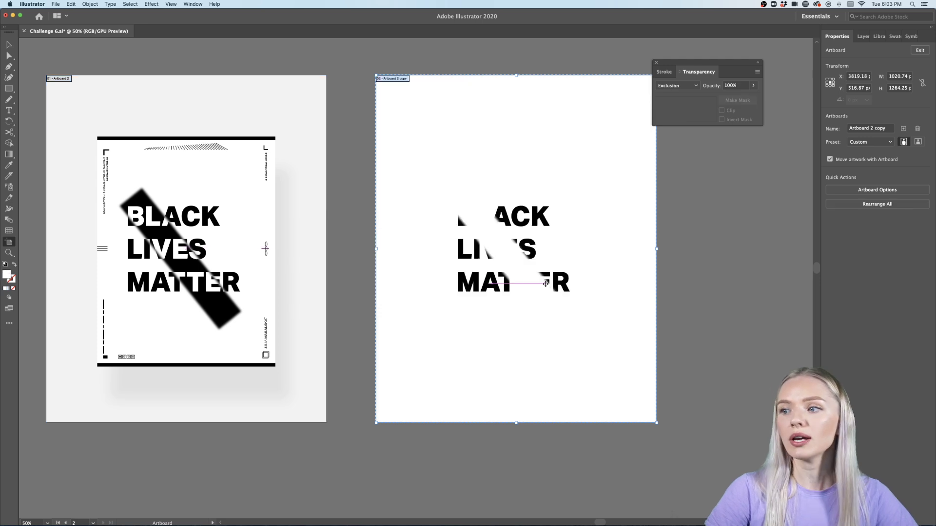
{"action": "key", "text": "super+z"}
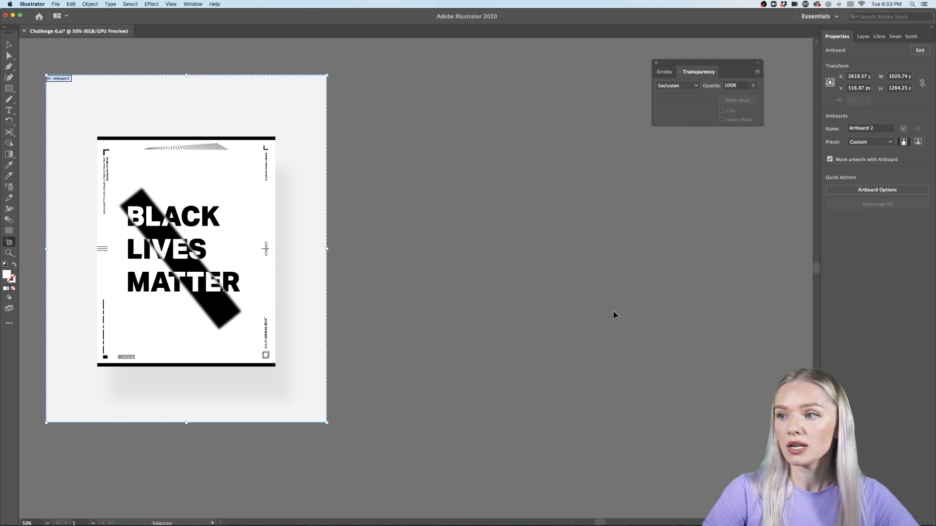
Step: Leave artboard editing and unlock all locked objects of the poster, including its background and frame elements
{"action": "scroll", "coordinate": [334, 289], "scroll_direction": "left", "scroll_amount": 5}
{"action": "key", "text": "Escape"}
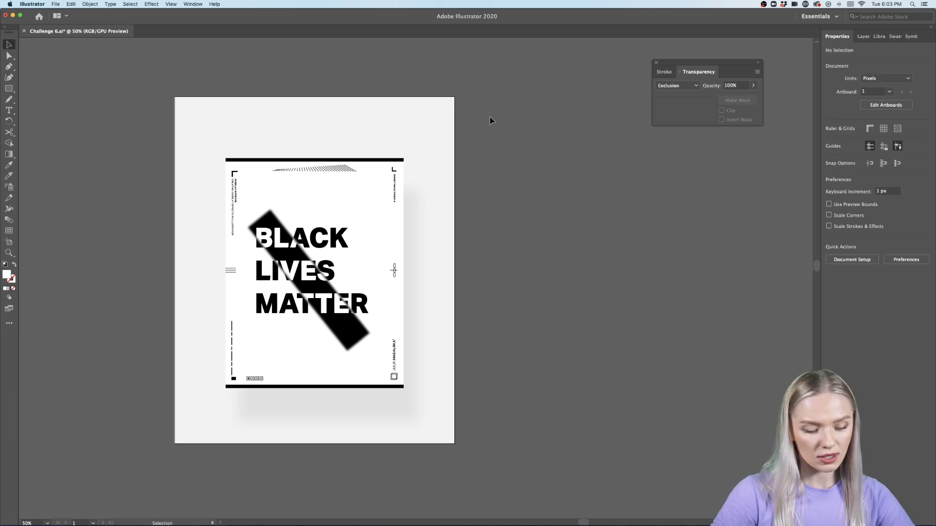
{"action": "key", "text": "super+a"}
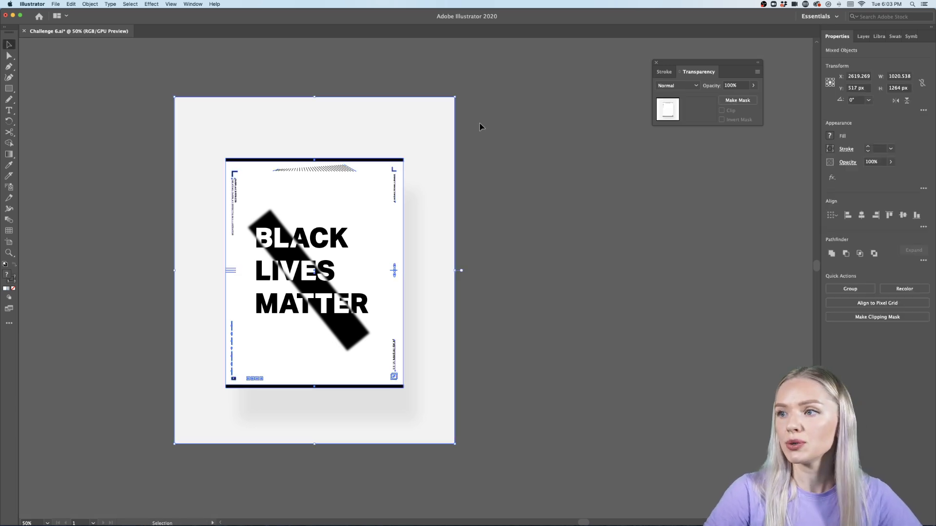
Step: Duplicate the artboard with all its artwork, placing the copy about 1329 px to the right of the original
{"action": "left_click", "coordinate": [9, 243]}
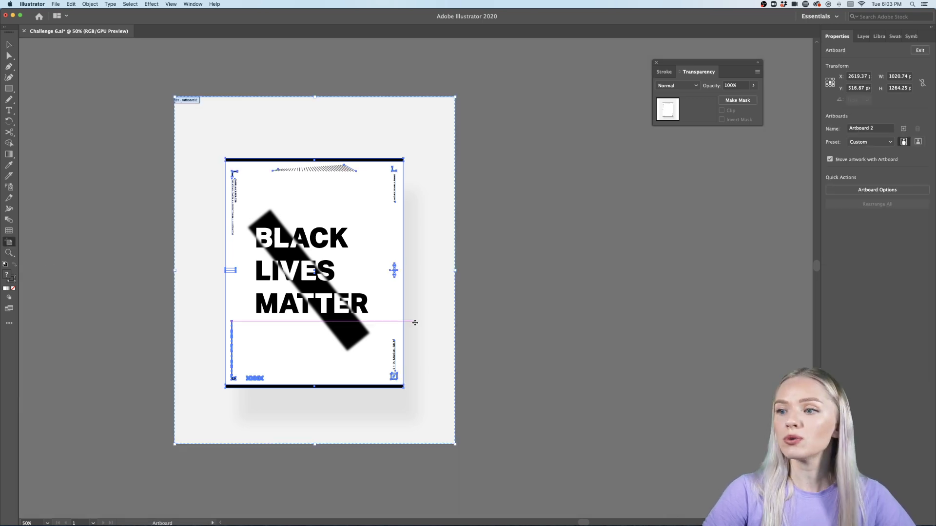
{"action": "scroll", "coordinate": [411, 320], "scroll_direction": "right", "scroll_amount": 5}
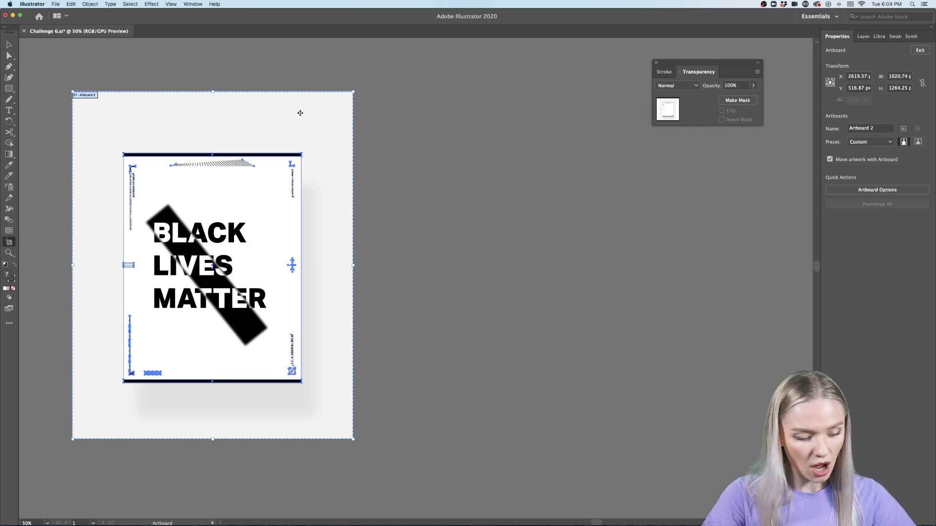
{"action": "left_click", "coordinate": [364, 116]}
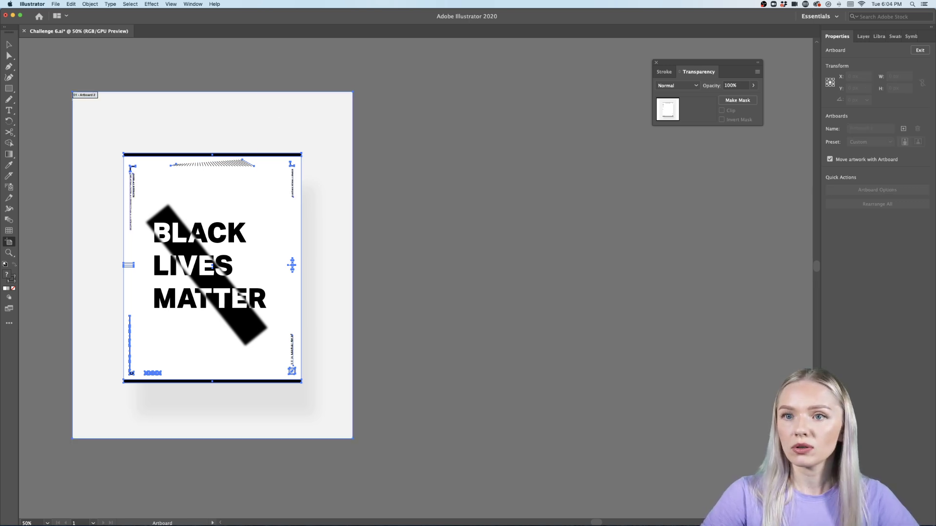
{"action": "left_click", "coordinate": [90, 98]}
{"action": "left_click_drag", "start_coordinate": [146, 109], "coordinate": [510, 139]}
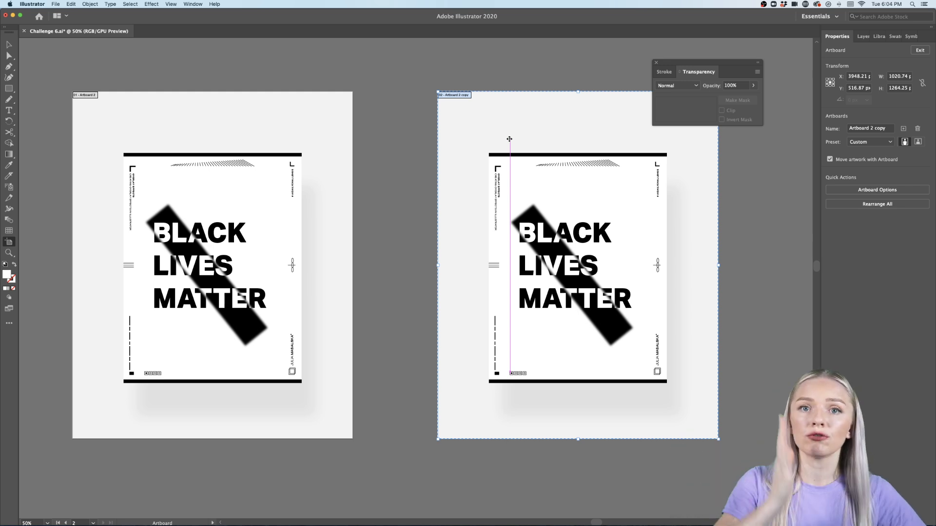
{"action": "scroll", "coordinate": [491, 154], "scroll_direction": "right", "scroll_amount": 1}
{"action": "scroll", "coordinate": [491, 154], "scroll_direction": "down", "scroll_amount": 1}
{"action": "scroll", "coordinate": [491, 154], "scroll_direction": "right", "scroll_amount": 4}
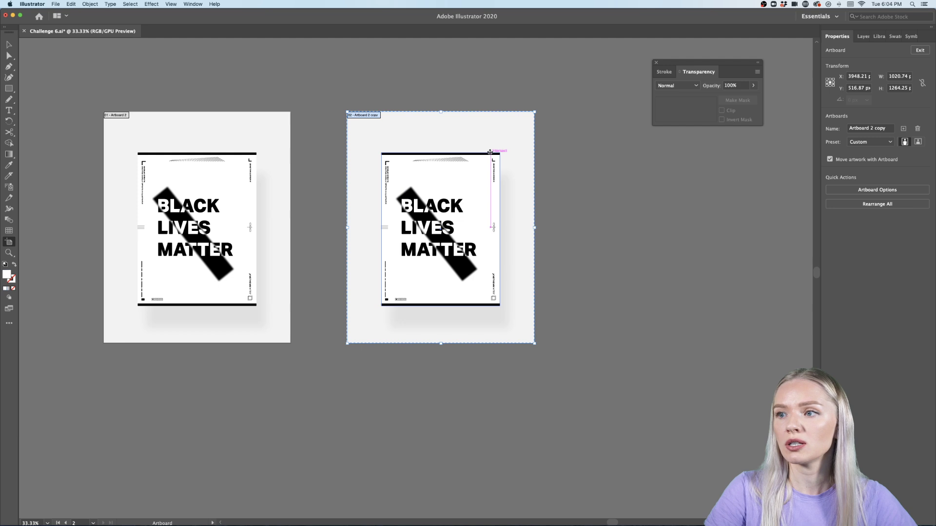
{"action": "left_click", "coordinate": [8, 45]}
{"action": "scroll", "coordinate": [491, 208], "scroll_direction": "up", "scroll_amount": 2}
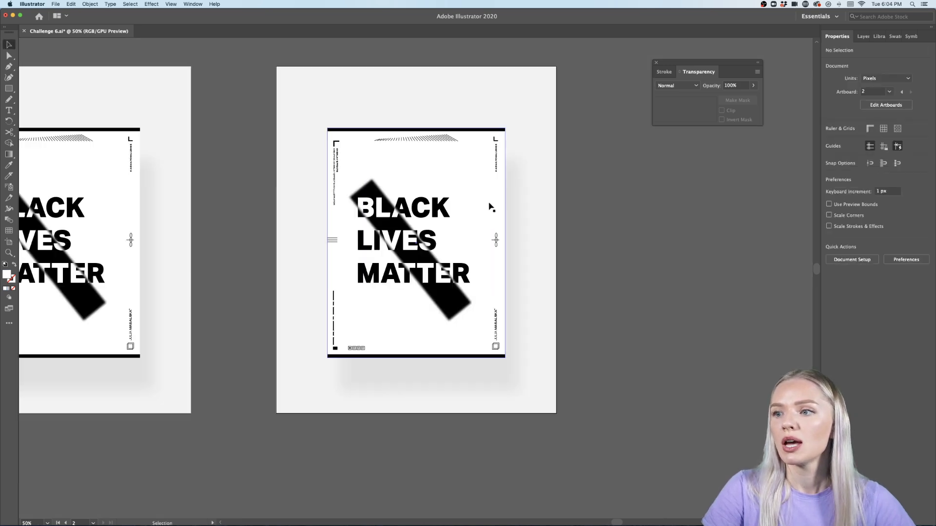
{"action": "scroll", "coordinate": [491, 208], "scroll_direction": "down", "scroll_amount": 2}
{"action": "left_click", "coordinate": [10, 243]}
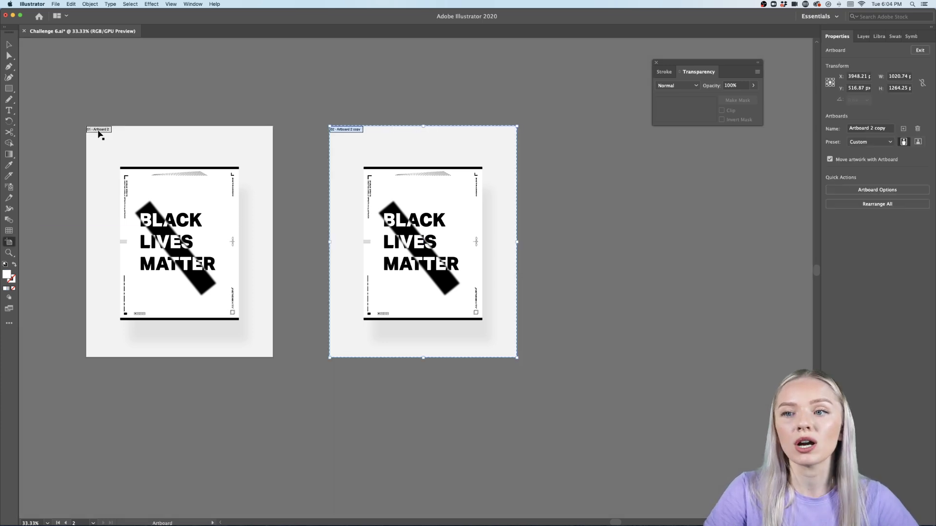
{"action": "key", "text": "v"}
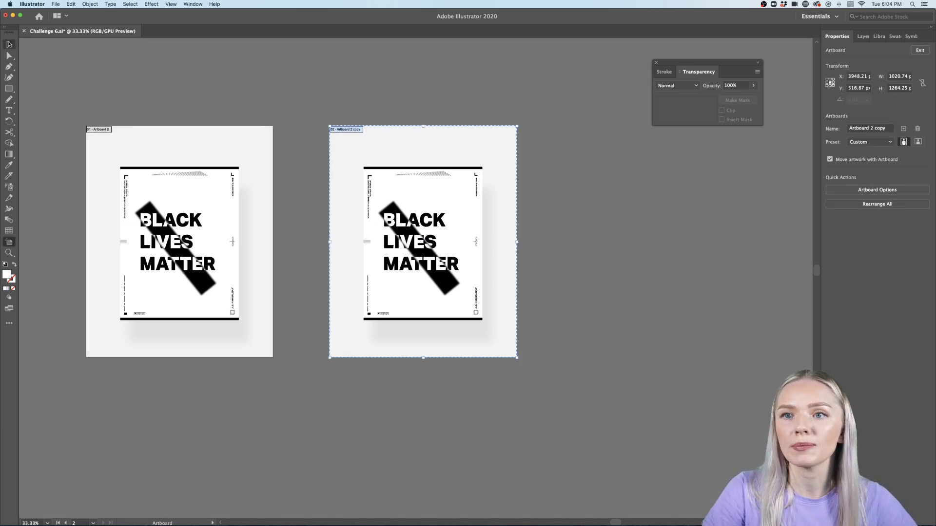
{"action": "scroll", "coordinate": [492, 235], "scroll_direction": "up", "scroll_amount": 1}
{"action": "scroll", "coordinate": [492, 234], "scroll_direction": "down", "scroll_amount": 1}
Step: Move the BLACK LIVES MATTER headline and blurred band off the duplicated artboard onto the empty canvas to its right
{"action": "scroll", "coordinate": [492, 232], "scroll_direction": "up", "scroll_amount": 2}
{"action": "scroll", "coordinate": [439, 293], "scroll_direction": "left", "scroll_amount": 2}
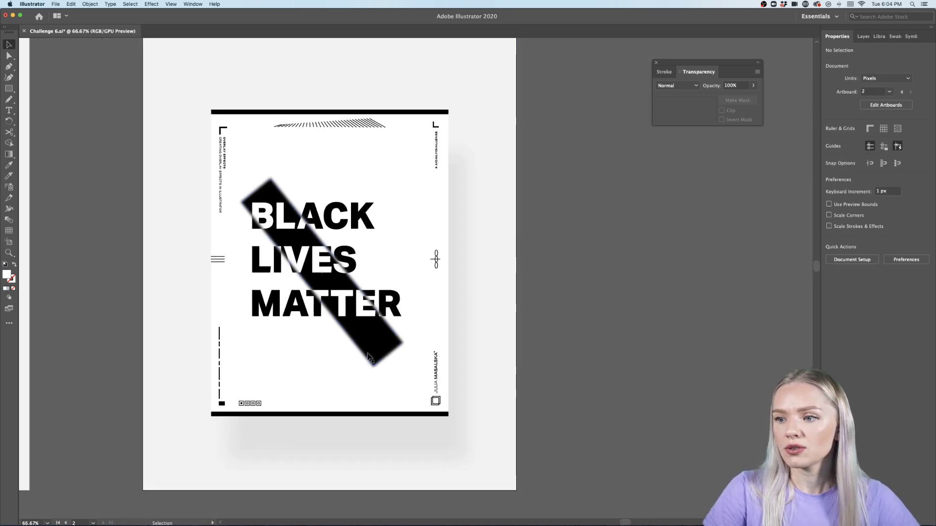
{"action": "left_click", "coordinate": [375, 358]}
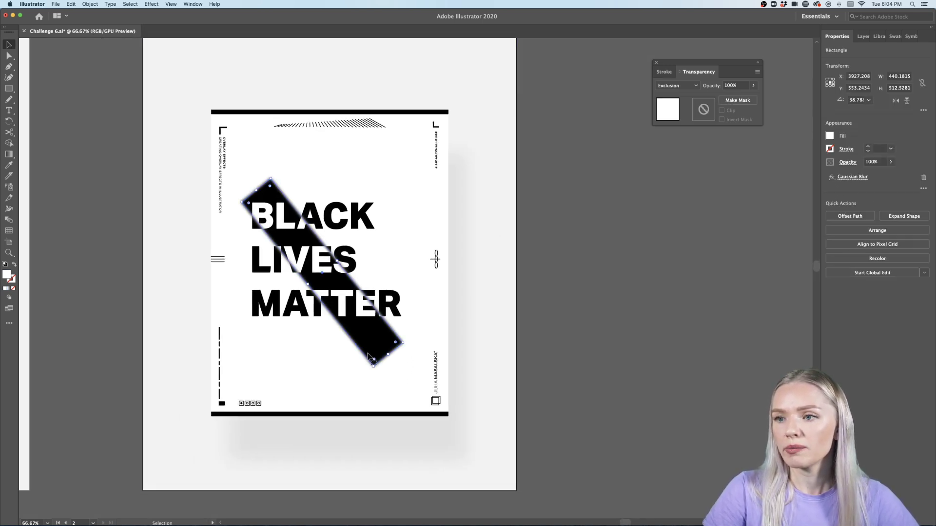
{"action": "left_click", "coordinate": [369, 223], "text": "shift"}
{"action": "left_click_drag", "start_coordinate": [369, 223], "coordinate": [681, 225]}
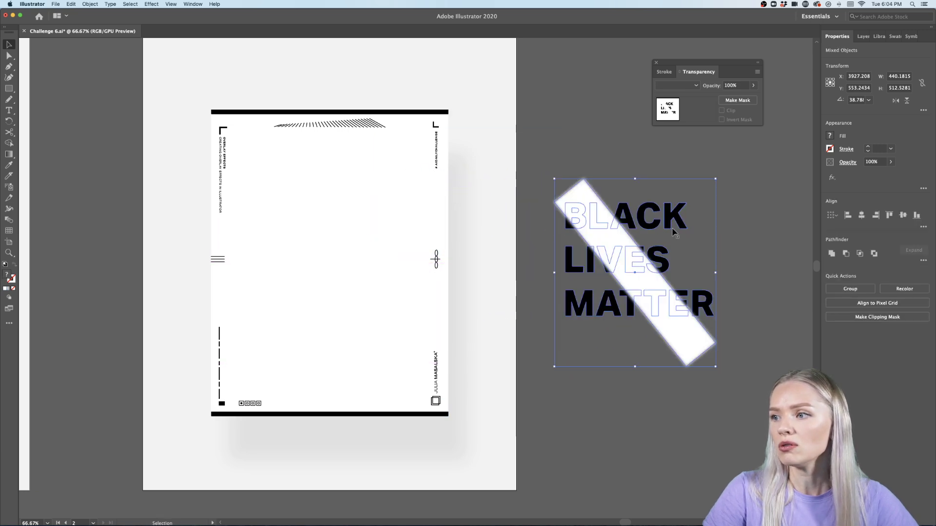
Step: Select the background and frame artwork remaining on the duplicated artboard and lock it
{"action": "left_click", "coordinate": [249, 102]}
{"action": "left_click_drag", "start_coordinate": [535, 80], "coordinate": [148, 513]}
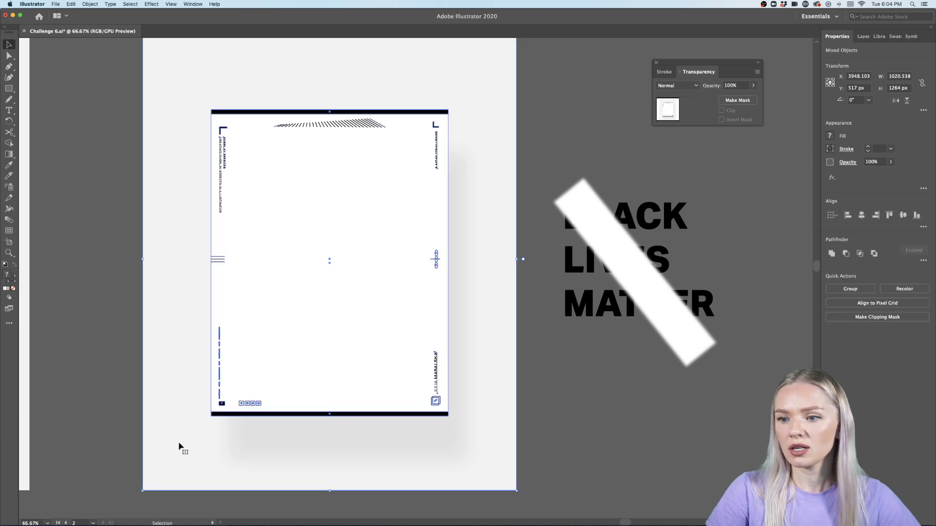
{"action": "left_click", "coordinate": [111, 402]}
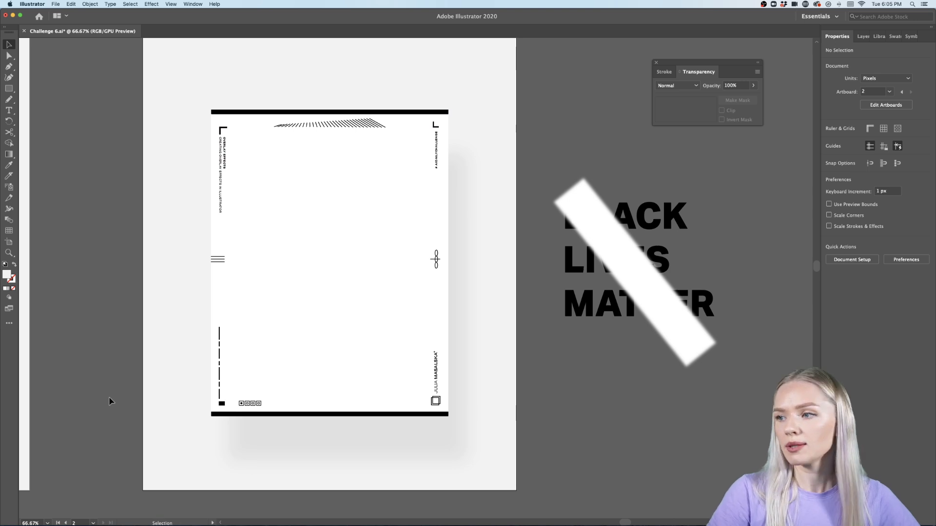
{"action": "scroll", "coordinate": [111, 403], "scroll_direction": "left", "scroll_amount": 2}
{"action": "scroll", "coordinate": [111, 403], "scroll_direction": "up", "scroll_amount": 1}
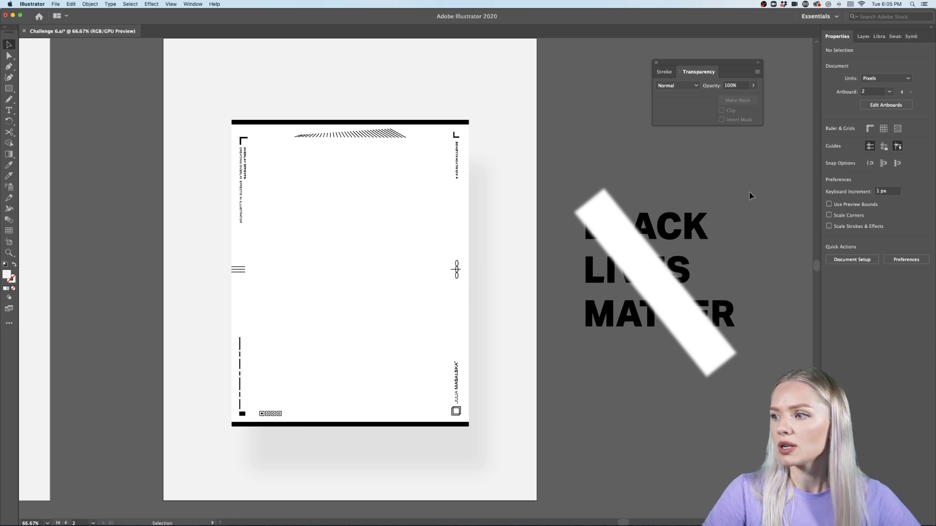
Step: Try to move the headline and blurred band back onto the duplicated poster, and undo the move
{"action": "left_click_drag", "start_coordinate": [751, 194], "coordinate": [594, 335]}
{"action": "left_click_drag", "start_coordinate": [650, 285], "coordinate": [315, 279]}
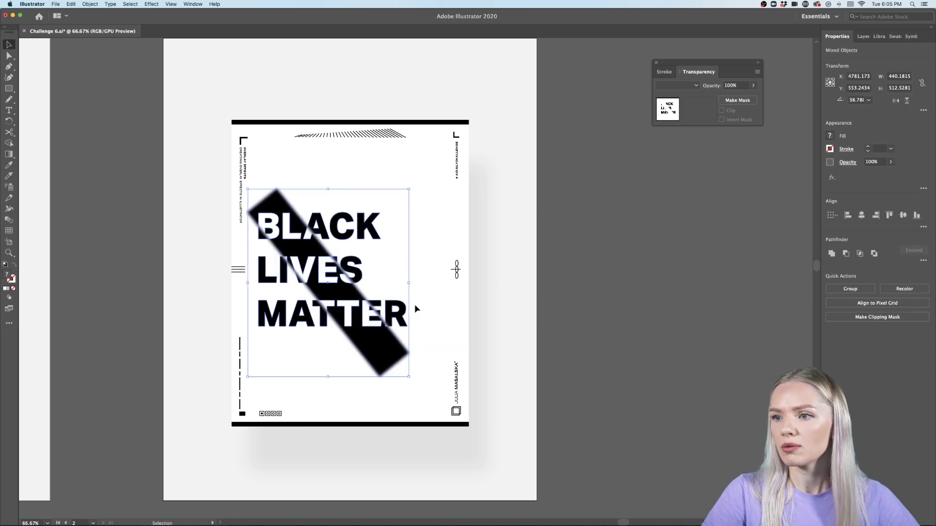
{"action": "key", "text": "cmd+z"}
{"action": "left_click", "coordinate": [629, 422]}
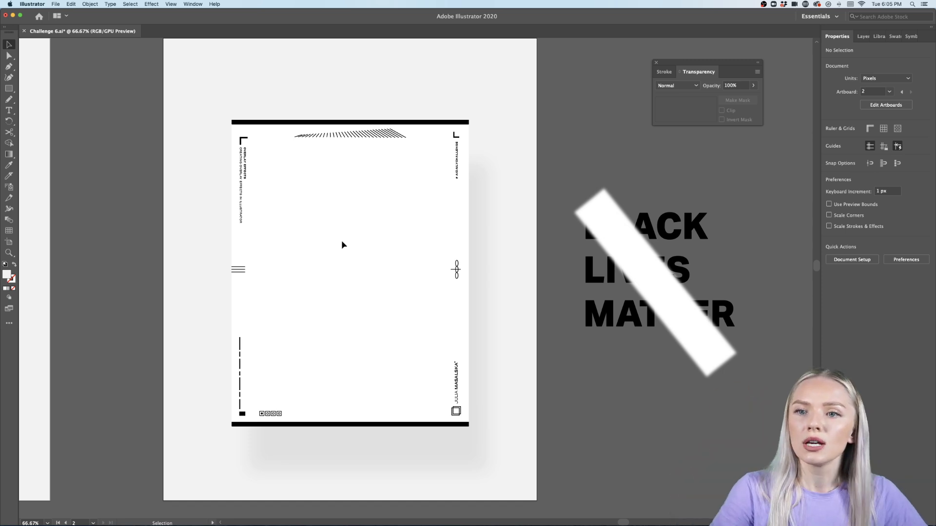
Step: Draw a rectangle about 539 by 715 px inside the poster frame and split it into five pieces with four curved Knife cuts
{"action": "left_click", "coordinate": [9, 88]}
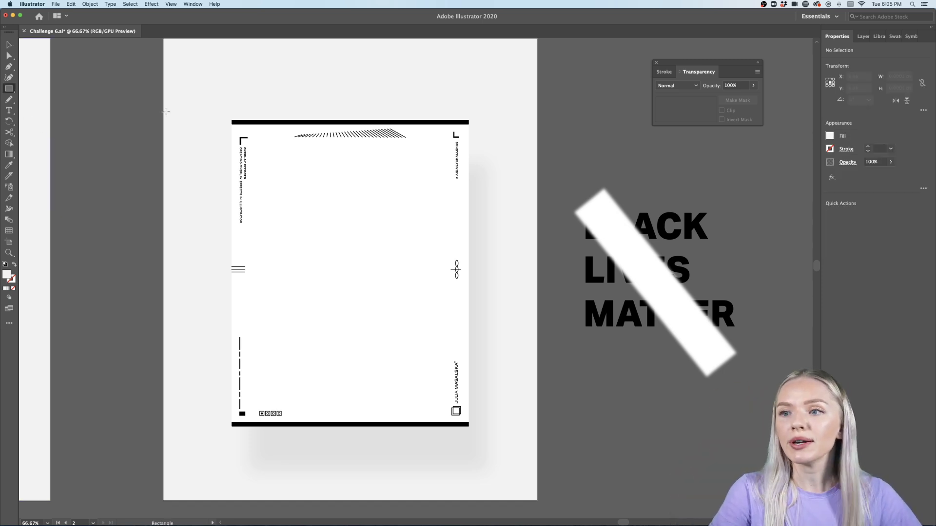
{"action": "left_click_drag", "start_coordinate": [250, 144], "coordinate": [448, 406]}
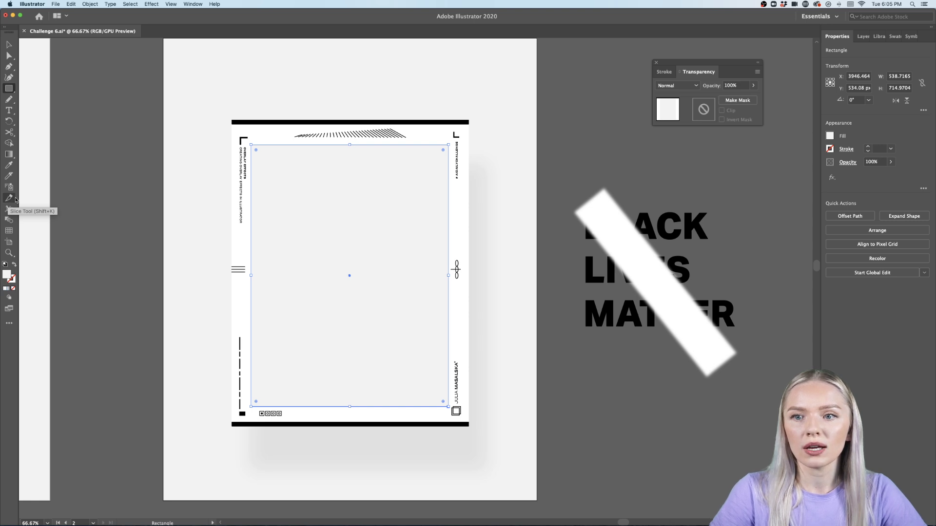
{"action": "left_click", "coordinate": [8, 177]}
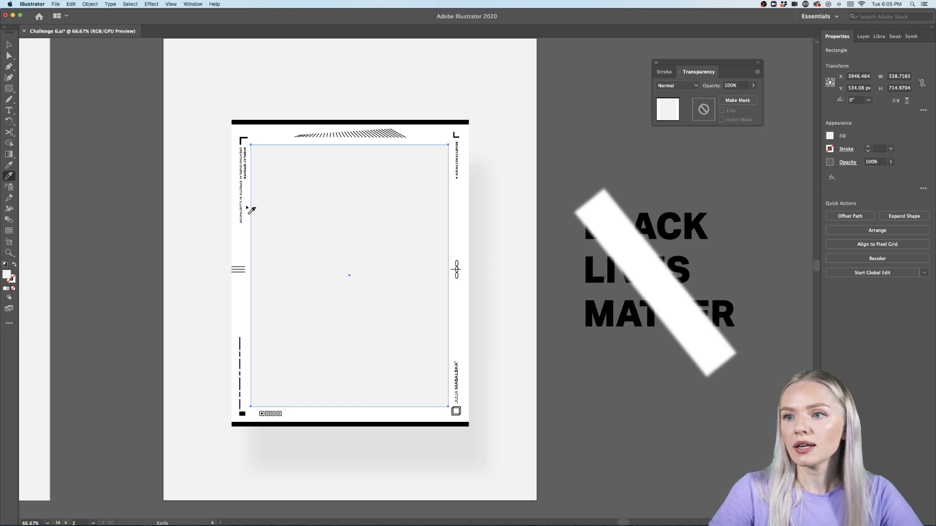
{"action": "mouse_move", "coordinate": [247, 207]}
{"action": "left_mouse_down"}
{"action": "mouse_move", "coordinate": [314, 209]}
{"action": "mouse_move", "coordinate": [364, 171]}
{"action": "mouse_move", "coordinate": [372, 127]}
{"action": "mouse_move", "coordinate": [379, 185]}
{"action": "mouse_move", "coordinate": [326, 270]}
{"action": "mouse_move", "coordinate": [207, 328]}
{"action": "mouse_move", "coordinate": [252, 340]}
{"action": "mouse_move", "coordinate": [489, 269]}
{"action": "left_mouse_up"}
{"action": "left_click_drag", "start_coordinate": [445, 323], "coordinate": [337, 422]}
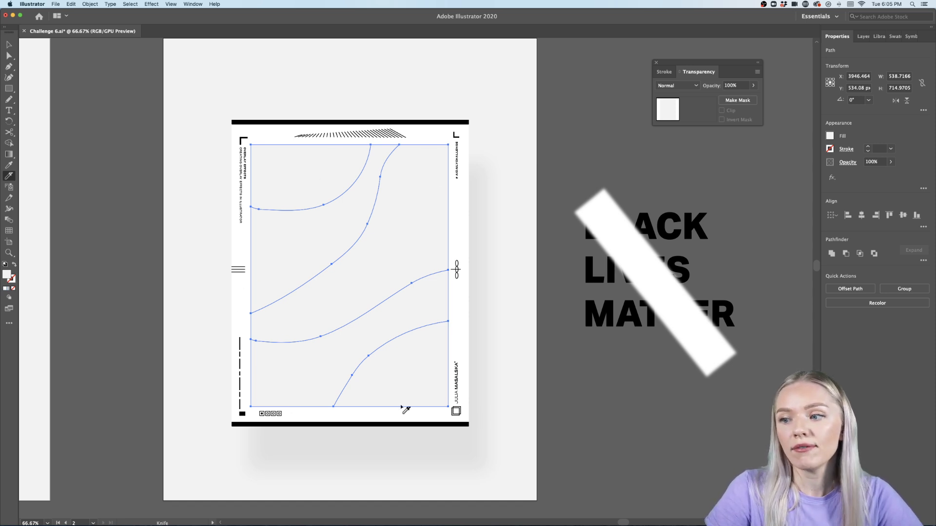
{"action": "left_click", "coordinate": [9, 44]}
{"action": "left_click", "coordinate": [217, 192]}
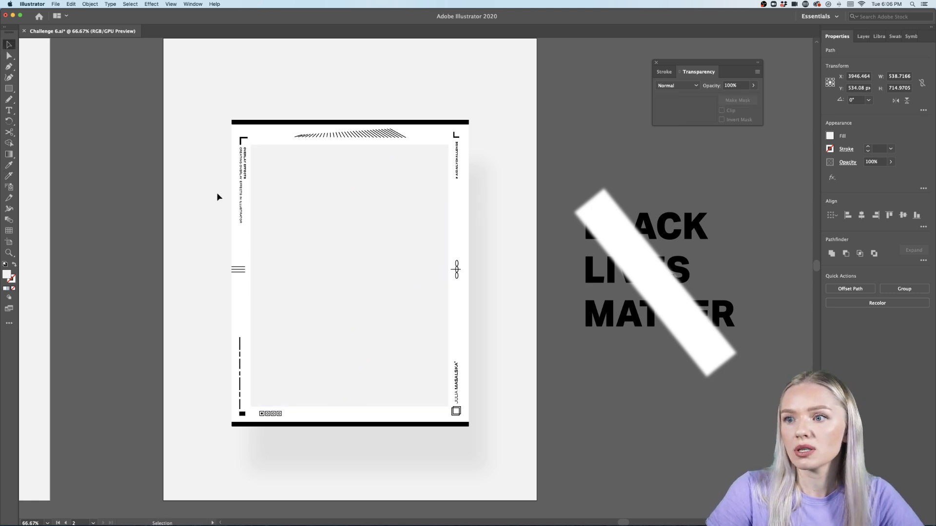
Step: Fill the piece in the rectangle's upper-left corner with dark grey 1E1E1E
{"action": "left_click", "coordinate": [303, 182]}
{"action": "left_click", "coordinate": [349, 240], "text": "shift"}
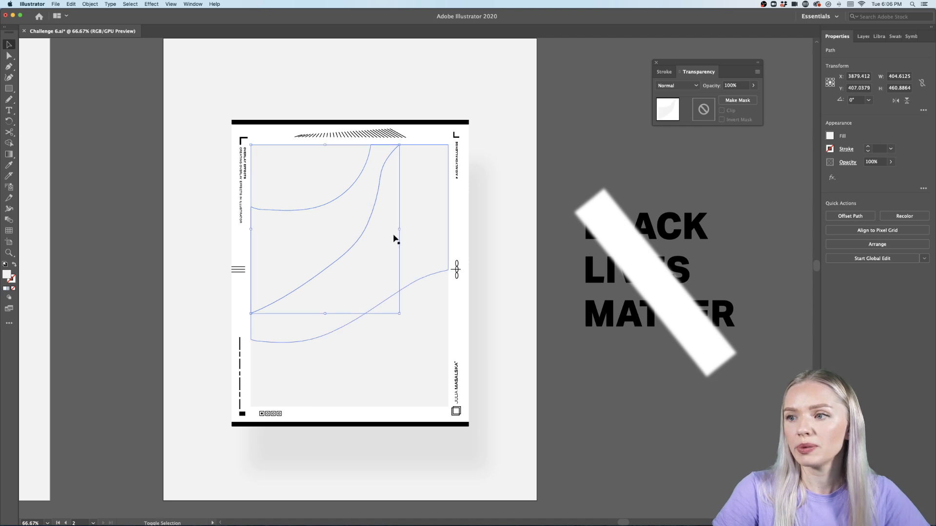
{"action": "left_click", "coordinate": [395, 238], "text": "shift"}
{"action": "left_click", "coordinate": [414, 323], "text": "shift"}
{"action": "left_click", "coordinate": [418, 356], "text": "shift"}
{"action": "left_click", "coordinate": [316, 189]}
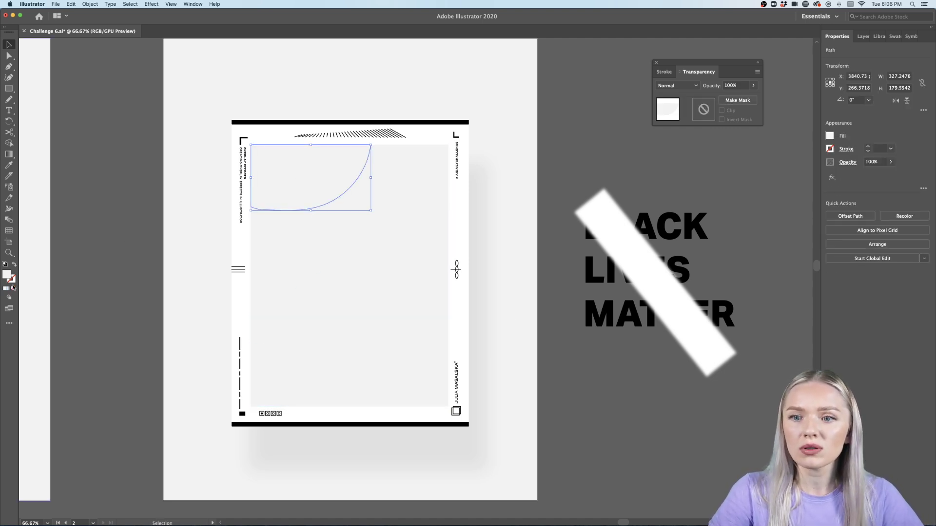
{"action": "double_click", "coordinate": [8, 277]}
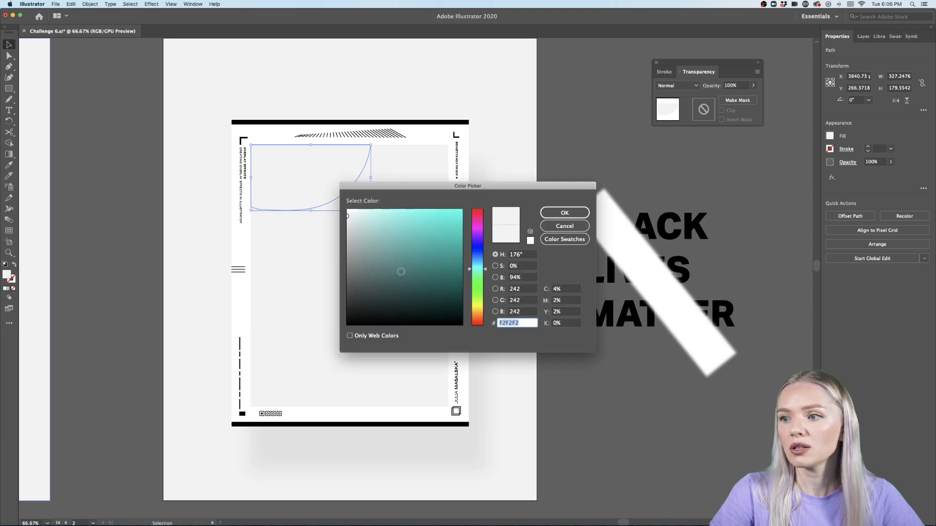
{"action": "left_click_drag", "start_coordinate": [323, 275], "coordinate": [336, 311]}
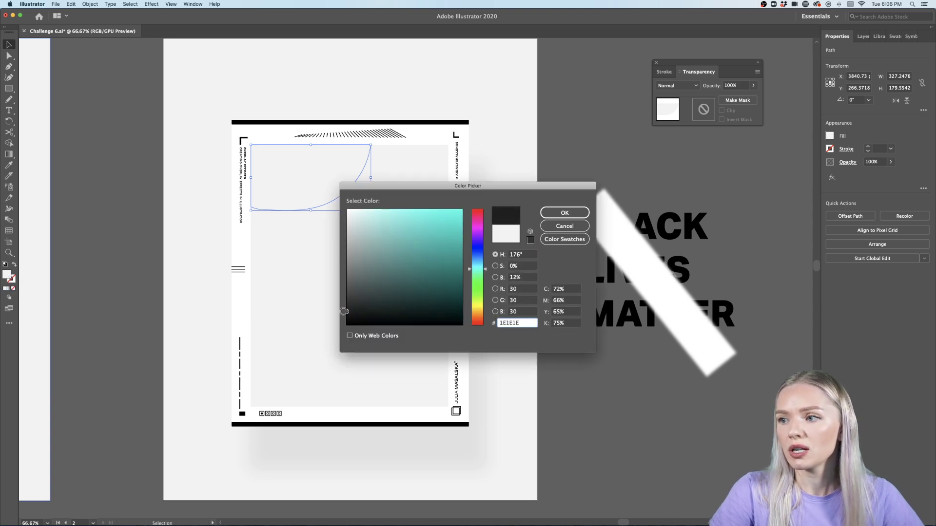
{"action": "left_click", "coordinate": [559, 214]}
{"action": "left_click", "coordinate": [543, 266]}
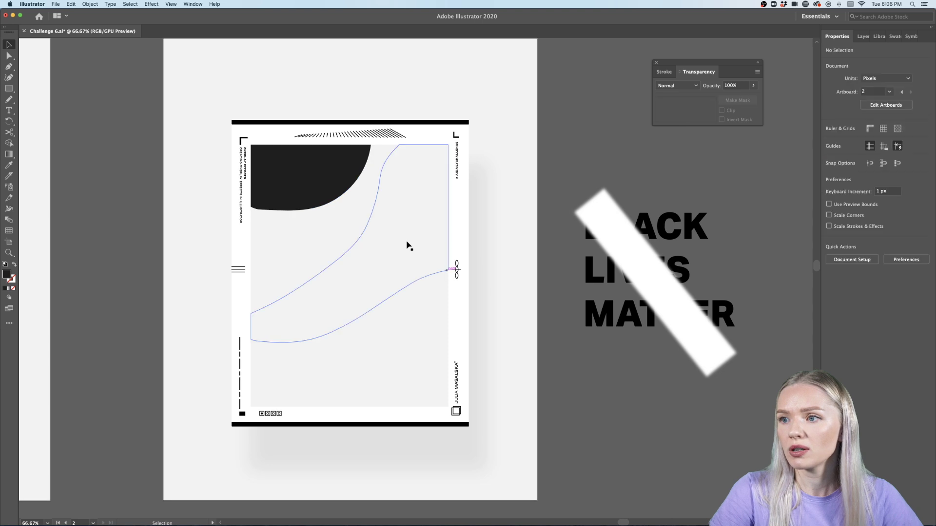
Step: Copy the dark fill with the Eyedropper onto the wide middle piece and the lower-right corner piece
{"action": "left_click", "coordinate": [360, 196]}
{"action": "left_click", "coordinate": [378, 224], "text": "shift"}
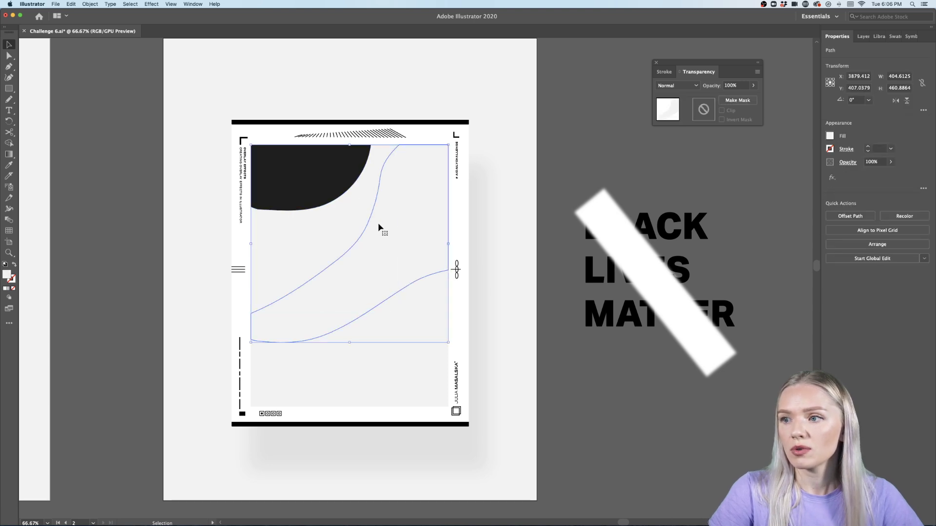
{"action": "left_click", "coordinate": [397, 361], "text": "shift"}
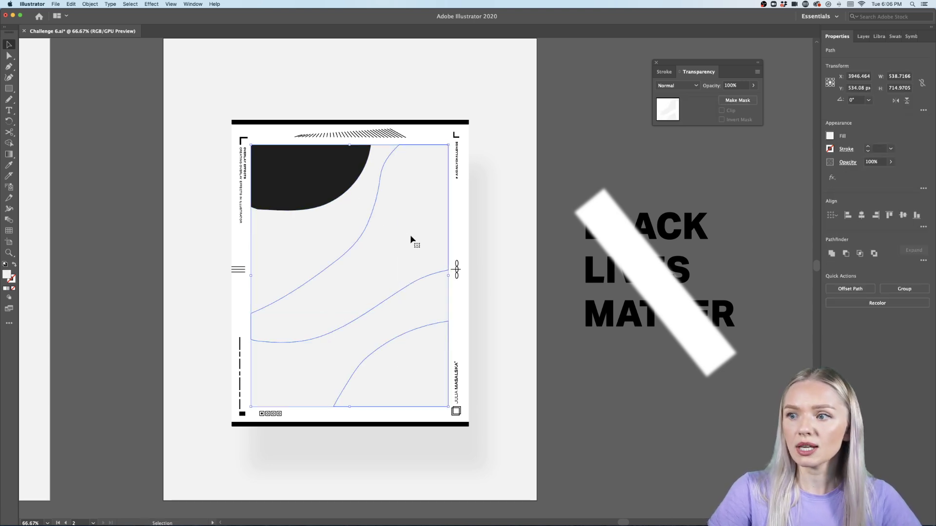
{"action": "left_click", "coordinate": [8, 166]}
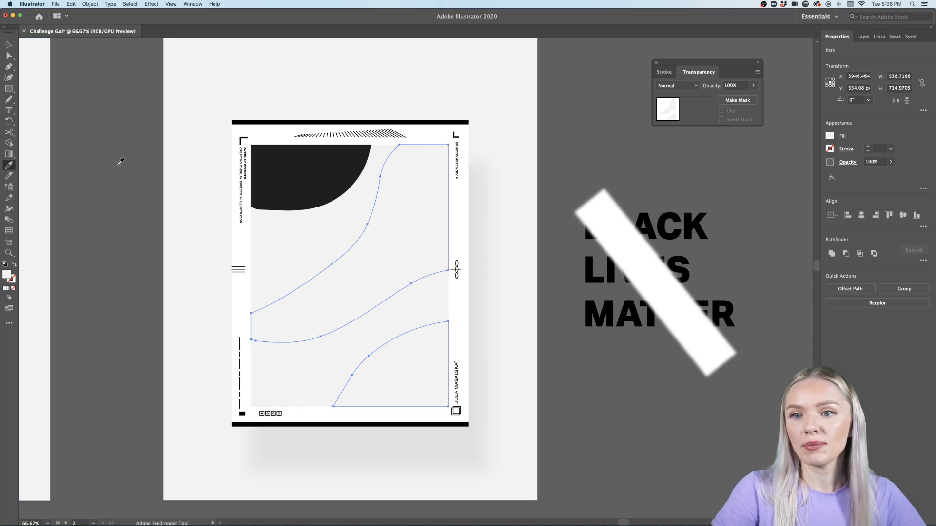
{"action": "left_click", "coordinate": [323, 175]}
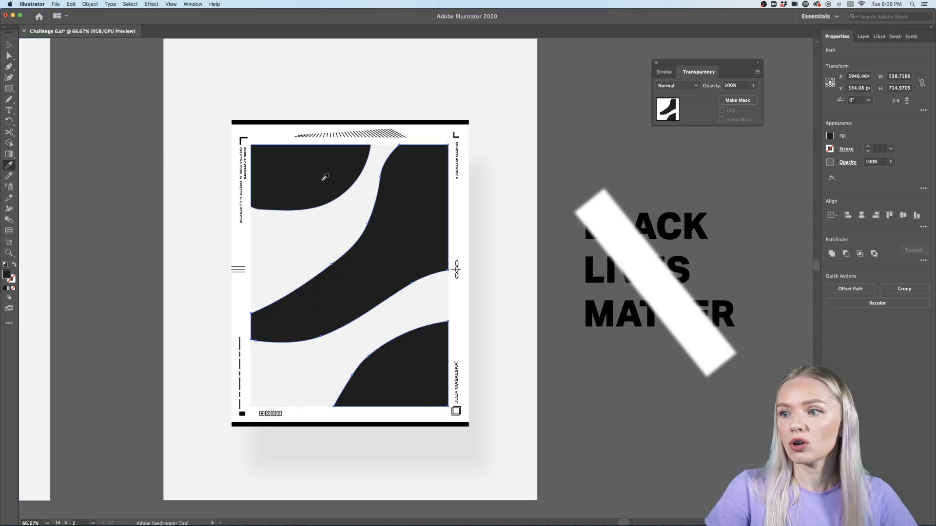
{"action": "left_click", "coordinate": [9, 44]}
{"action": "left_click", "coordinate": [95, 220]}
Step: Select all the dark and light pieces of the cut rectangle and group them
{"action": "scroll", "coordinate": [94, 222], "scroll_direction": "down", "scroll_amount": 2}
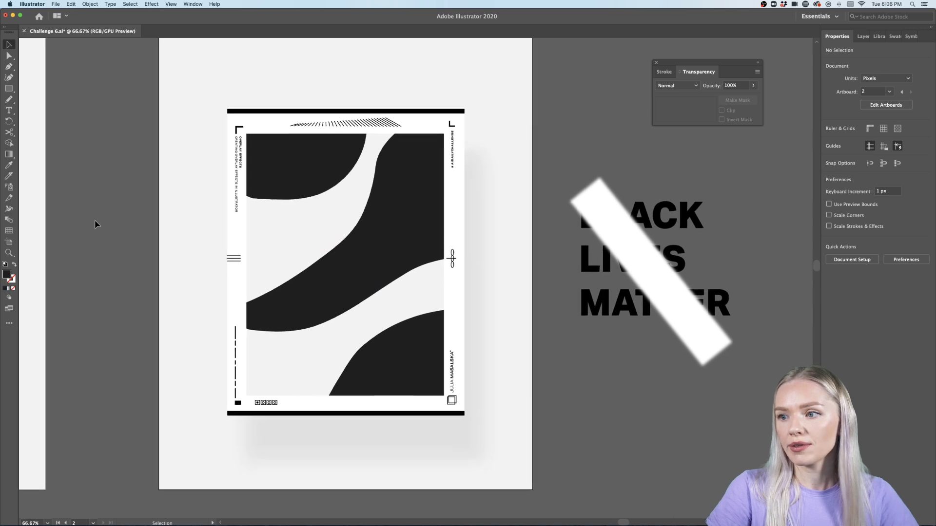
{"action": "left_click", "coordinate": [261, 378]}
{"action": "left_click", "coordinate": [208, 323]}
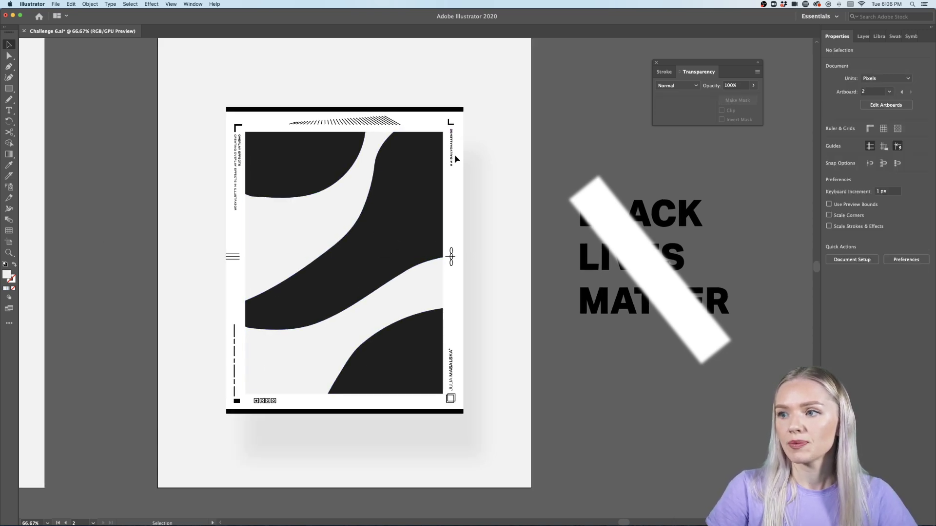
{"action": "left_click", "coordinate": [381, 188]}
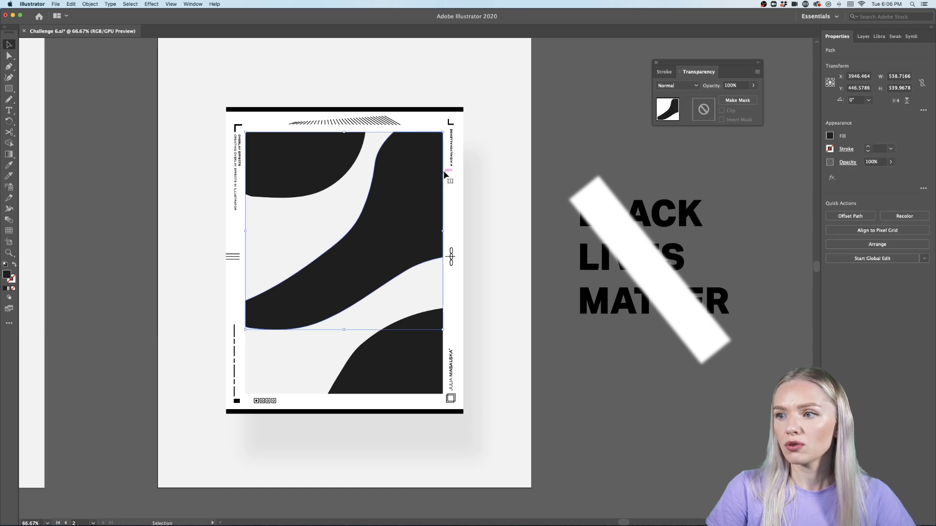
{"action": "left_click", "coordinate": [269, 383], "text": "shift"}
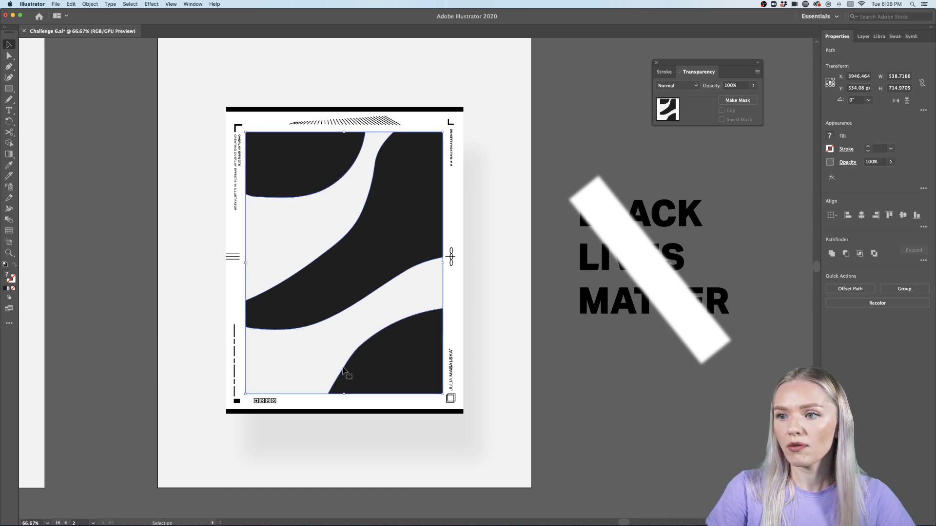
{"action": "scroll", "coordinate": [375, 227], "scroll_direction": "up", "scroll_amount": 1}
{"action": "scroll", "coordinate": [375, 226], "scroll_direction": "down", "scroll_amount": 1}
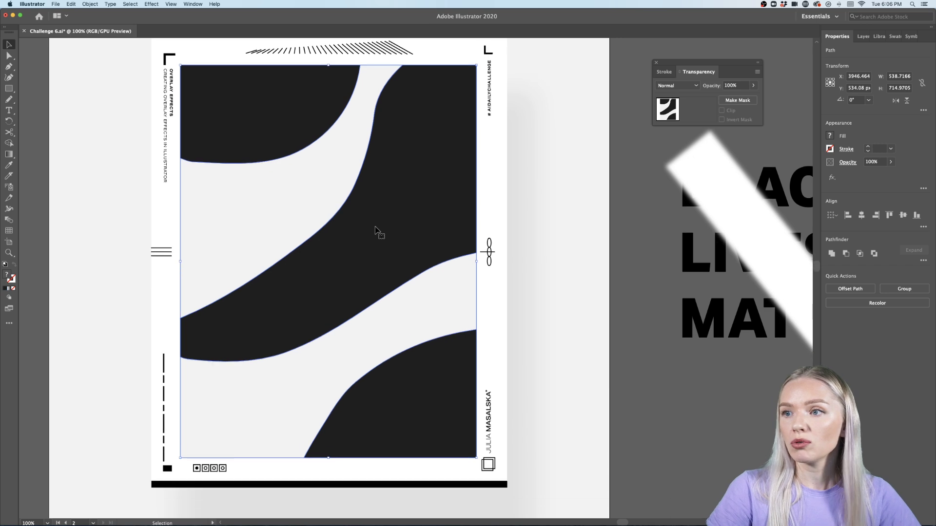
{"action": "scroll", "coordinate": [375, 226], "scroll_direction": "down", "scroll_amount": 1}
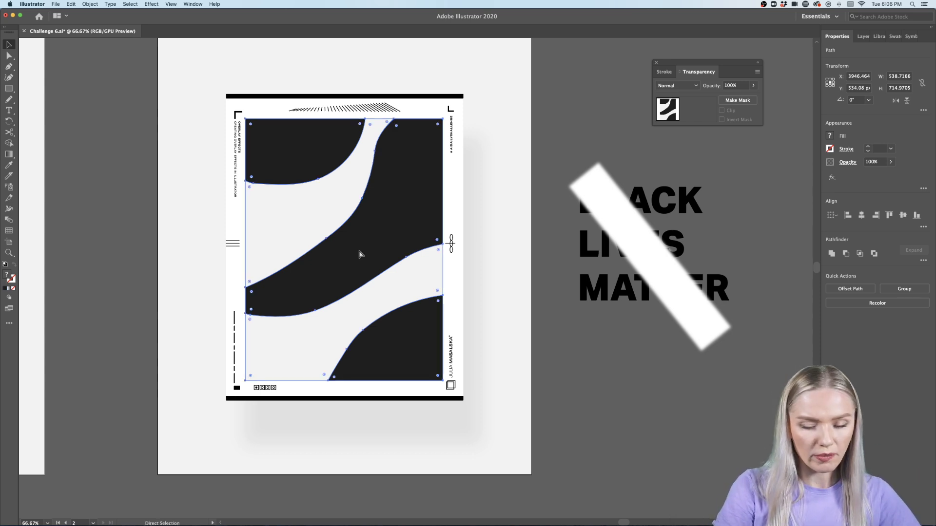
{"action": "key", "text": "super+g"}
Step: Apply a Gaussian Blur with a radius of about 19 px to the grouped dark and light wavy shapes
{"action": "left_click", "coordinate": [151, 5]}
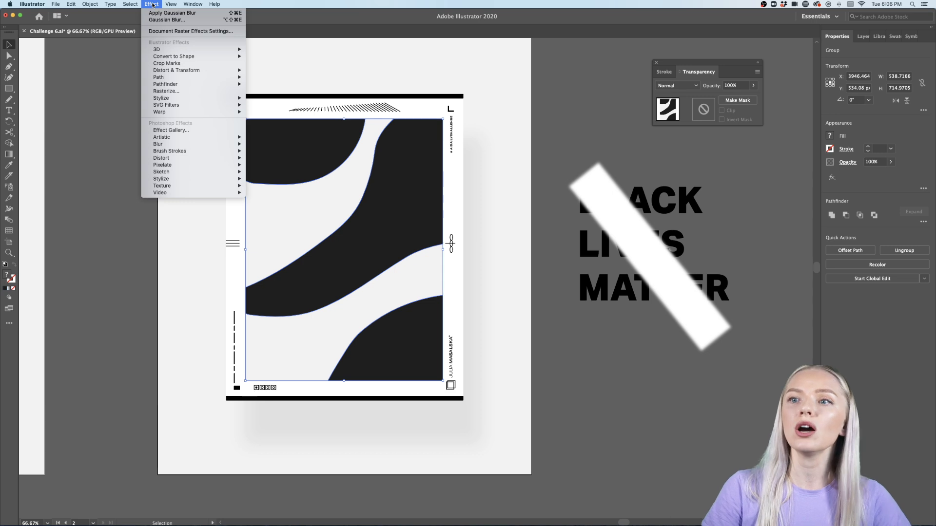
{"action": "mouse_move", "coordinate": [195, 144]}
{"action": "left_click", "coordinate": [266, 145]}
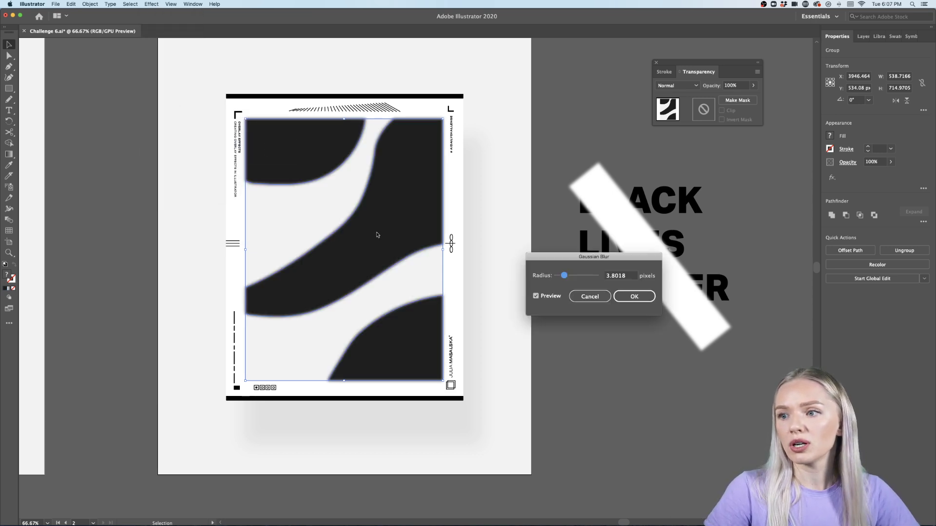
{"action": "left_click_drag", "start_coordinate": [563, 276], "coordinate": [579, 280]}
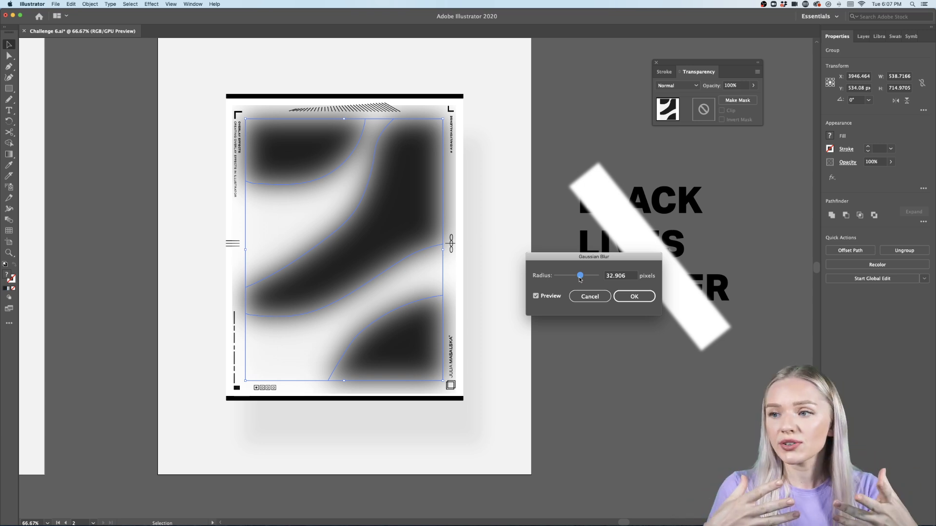
{"action": "left_click_drag", "start_coordinate": [580, 280], "coordinate": [577, 279]}
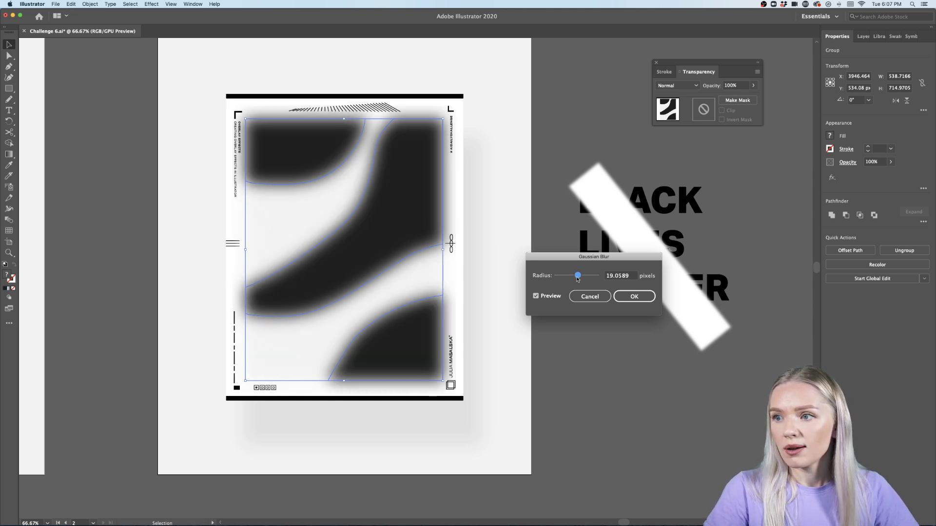
{"action": "left_click", "coordinate": [634, 296]}
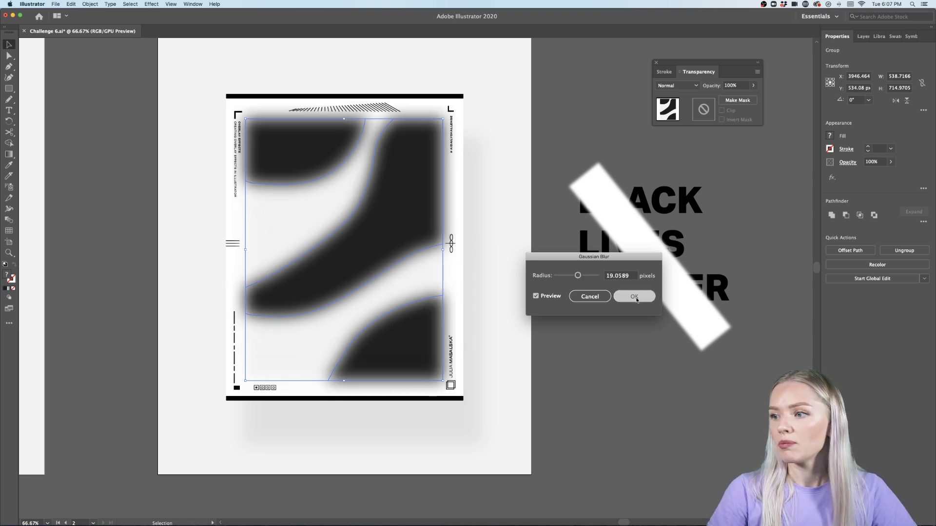
Step: Reduce the Gaussian Blur radius on the wavy background group to about 7.6 px
{"action": "left_click", "coordinate": [607, 346]}
{"action": "scroll", "coordinate": [547, 367], "scroll_direction": "down", "scroll_amount": 2}
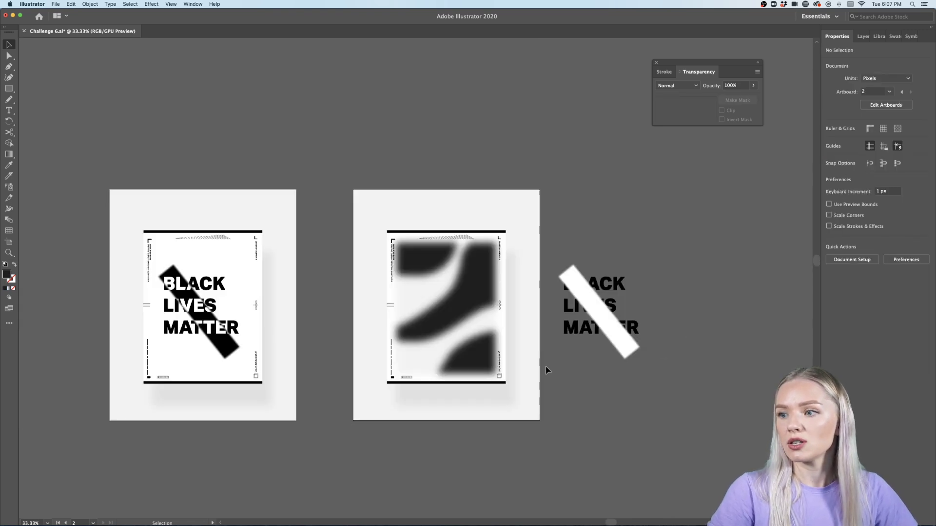
{"action": "scroll", "coordinate": [540, 364], "scroll_direction": "up", "scroll_amount": 1}
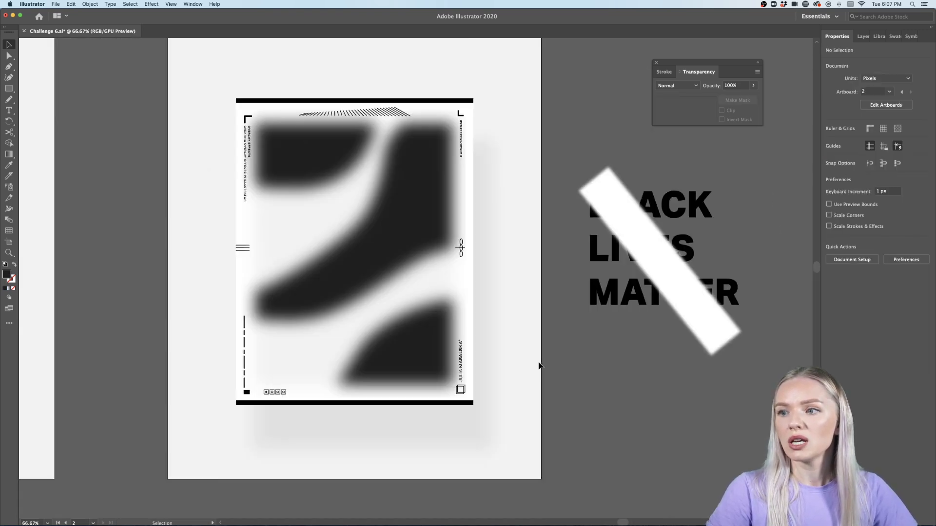
{"action": "scroll", "coordinate": [540, 365], "scroll_direction": "down", "scroll_amount": 4}
{"action": "scroll", "coordinate": [540, 365], "scroll_direction": "up", "scroll_amount": 5}
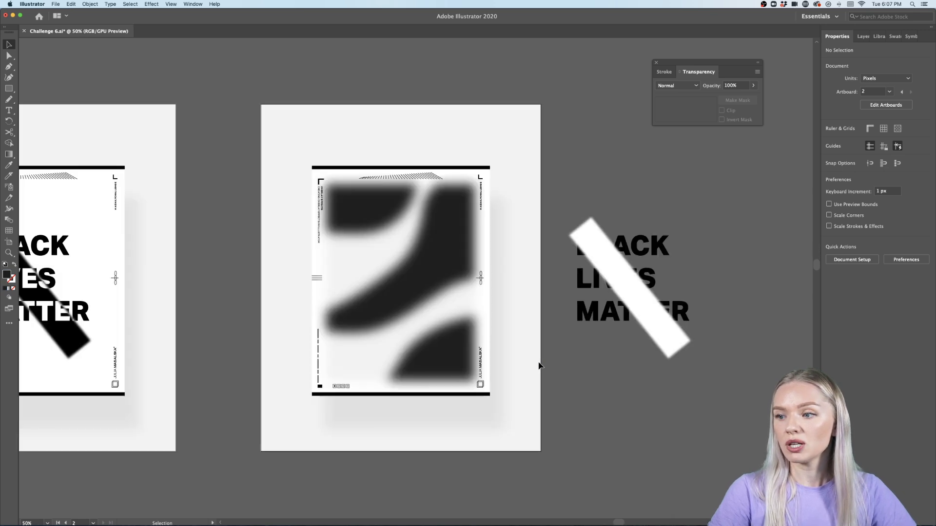
{"action": "scroll", "coordinate": [504, 363], "scroll_direction": "left", "scroll_amount": 1}
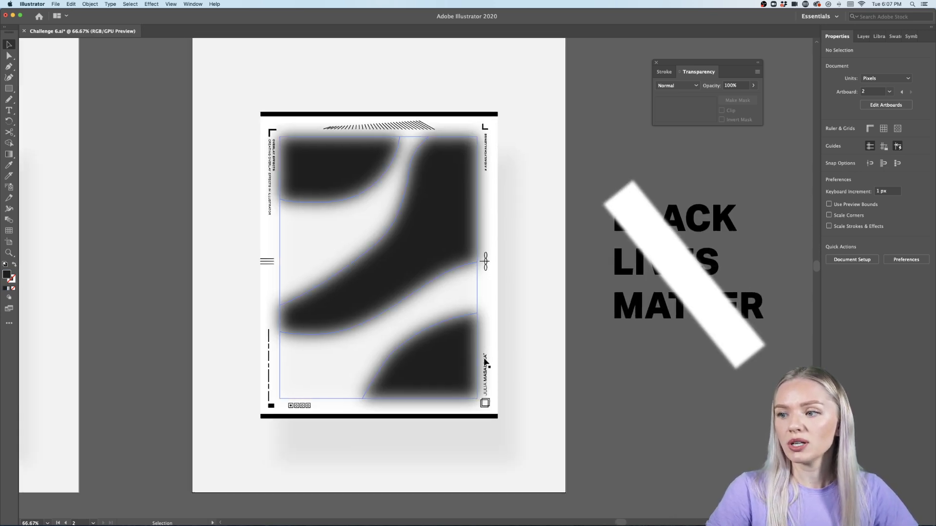
{"action": "left_click", "coordinate": [458, 347]}
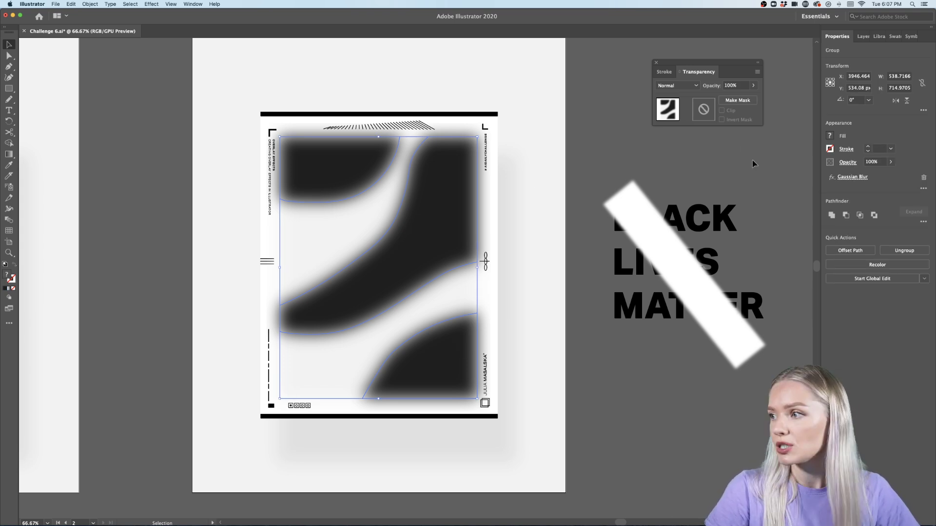
{"action": "left_click", "coordinate": [845, 178]}
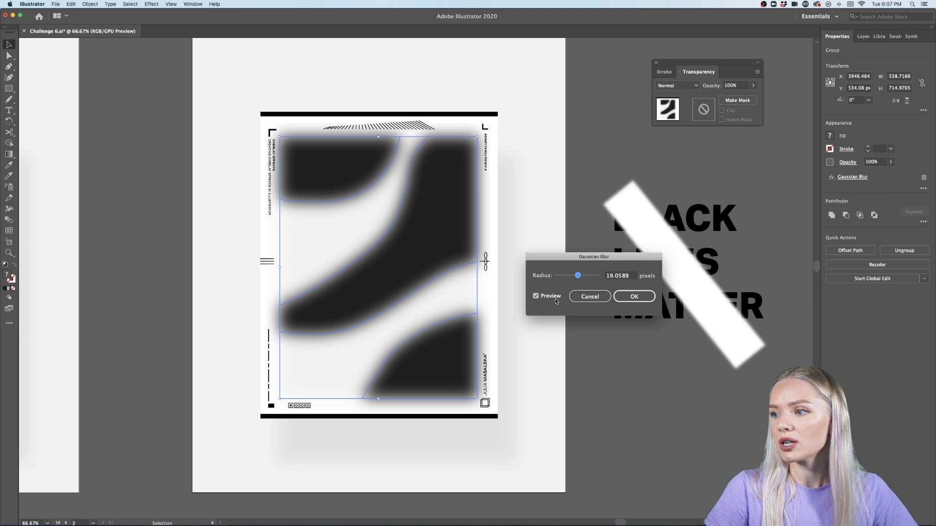
{"action": "left_click_drag", "start_coordinate": [576, 279], "coordinate": [572, 279]}
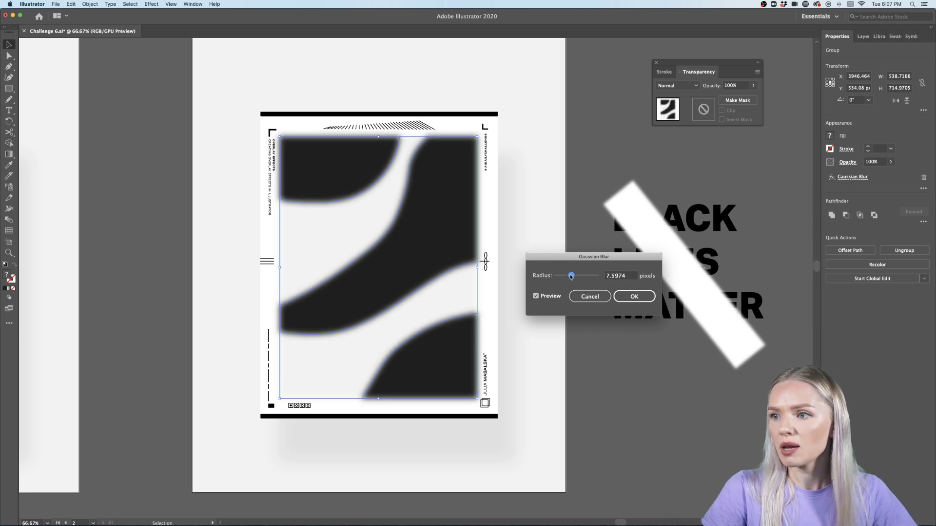
{"action": "left_click", "coordinate": [638, 298]}
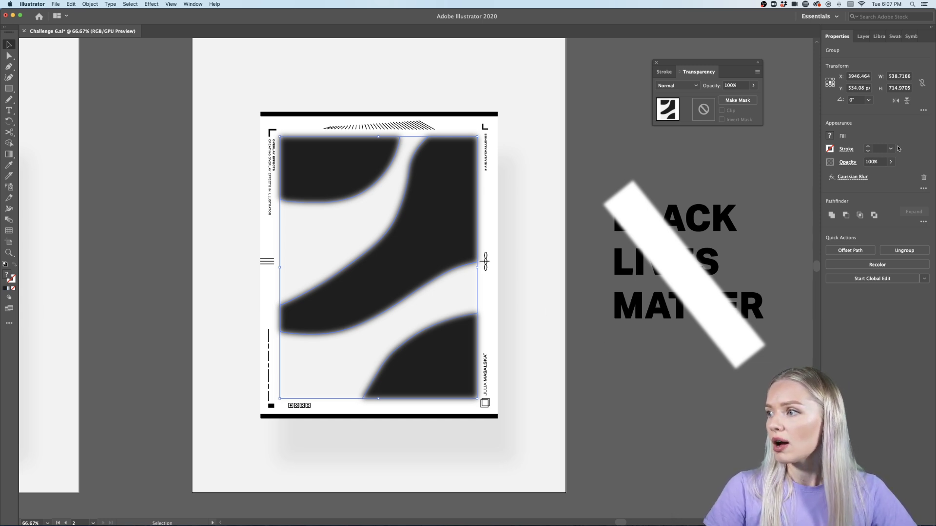
{"action": "left_click", "coordinate": [890, 163]}
{"action": "mouse_move", "coordinate": [889, 173]}
{"action": "left_mouse_down"}
{"action": "mouse_move", "coordinate": [874, 173]}
{"action": "mouse_move", "coordinate": [888, 174]}
{"action": "left_mouse_up"}
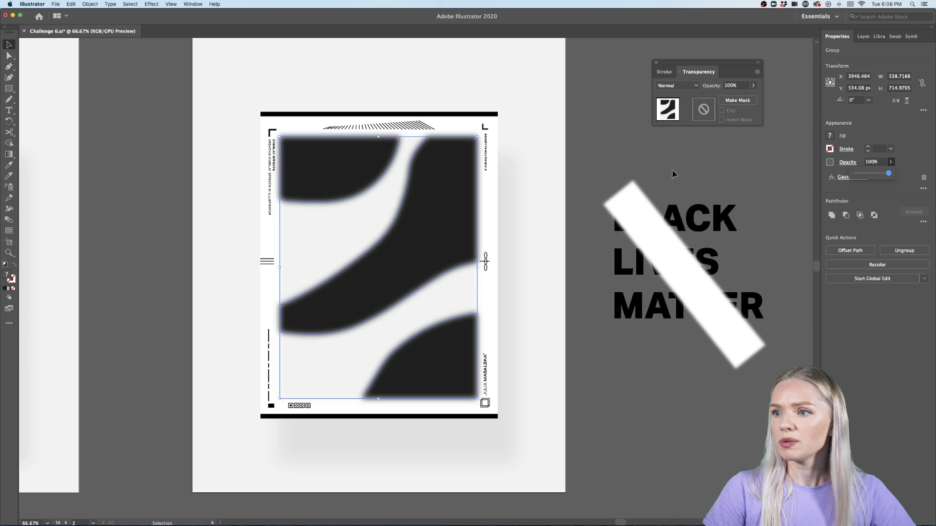
{"action": "left_click", "coordinate": [612, 151]}
Step: Move the BLACK LIVES MATTER text and its diagonal blurred bar onto the wavy background and bring them to the front
{"action": "scroll", "coordinate": [612, 151], "scroll_direction": "down", "scroll_amount": 1}
{"action": "scroll", "coordinate": [612, 151], "scroll_direction": "right", "scroll_amount": 2}
{"action": "scroll", "coordinate": [612, 150], "scroll_direction": "up", "scroll_amount": 1}
{"action": "left_click_drag", "start_coordinate": [639, 211], "coordinate": [603, 279]}
{"action": "left_click_drag", "start_coordinate": [632, 245], "coordinate": [407, 246]}
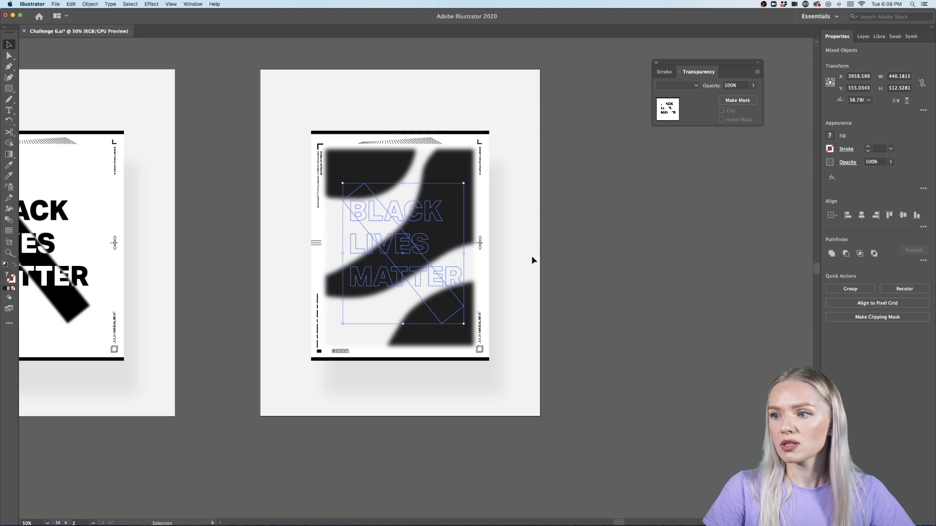
{"action": "right_click", "coordinate": [418, 247]}
{"action": "mouse_move", "coordinate": [454, 329]}
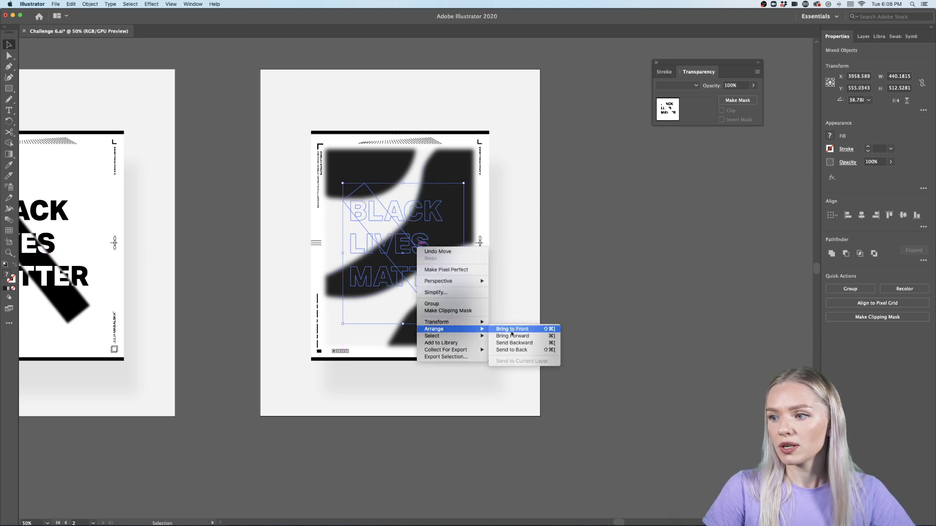
{"action": "left_click", "coordinate": [541, 329]}
{"action": "left_click", "coordinate": [585, 294]}
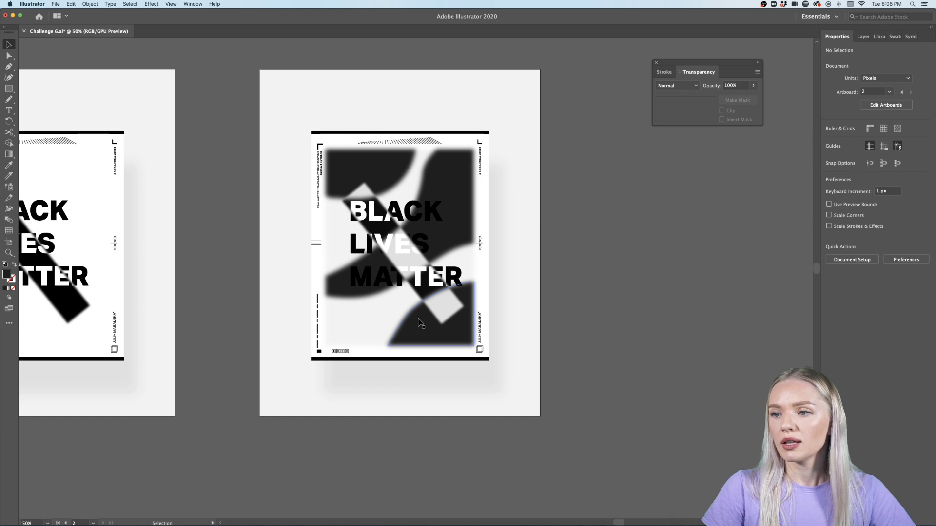
Step: Select the BLACK LIVES MATTER text together with the diagonal bar and split them with Pathfinder Divide
{"action": "key", "text": "super+equal"}
{"action": "key", "text": "super+equal"}
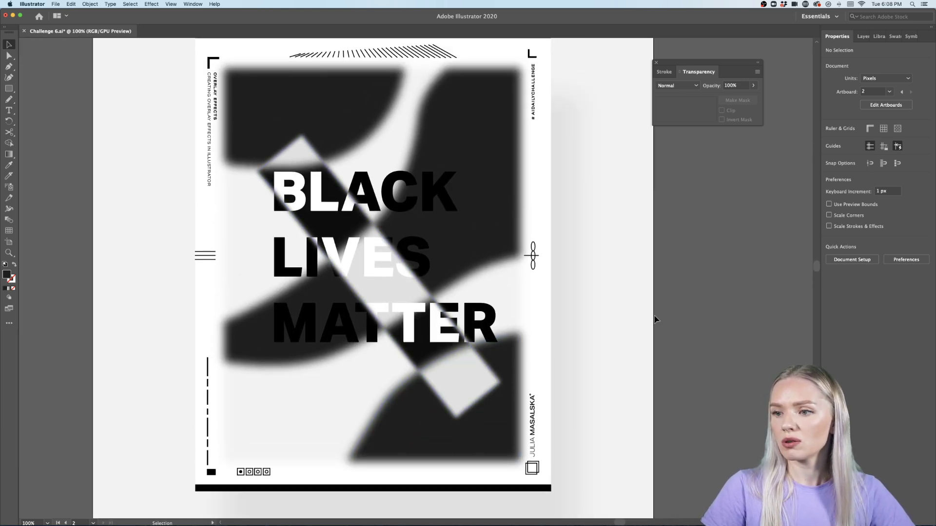
{"action": "left_click", "coordinate": [327, 339]}
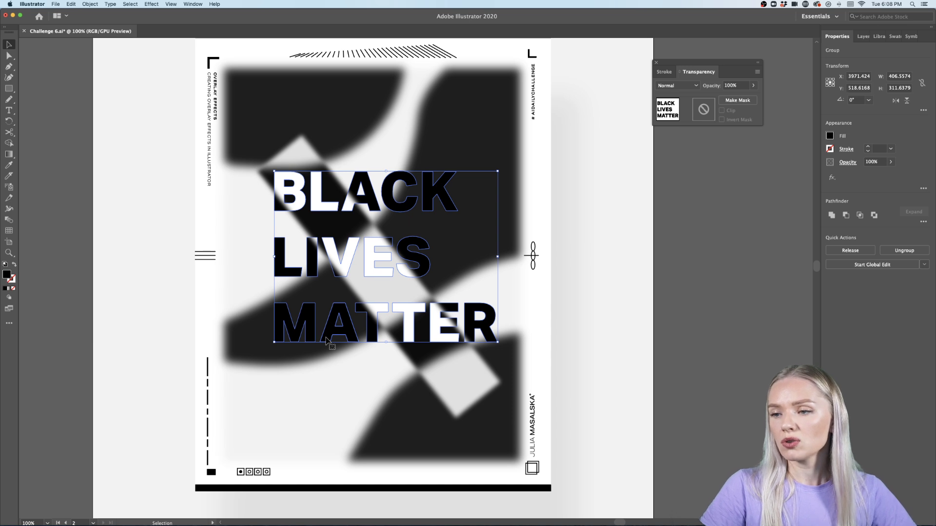
{"action": "left_click", "coordinate": [653, 308]}
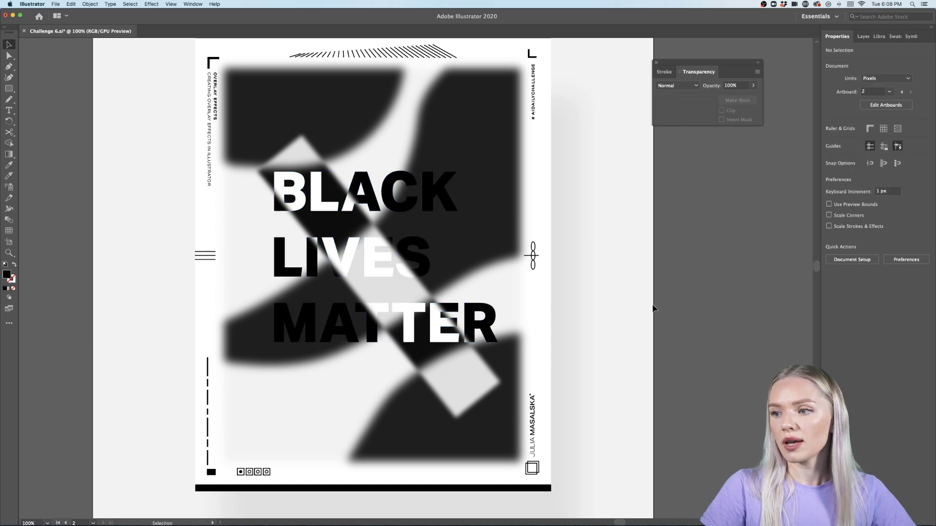
{"action": "left_click", "coordinate": [349, 337]}
{"action": "left_click", "coordinate": [449, 374], "text": "shift"}
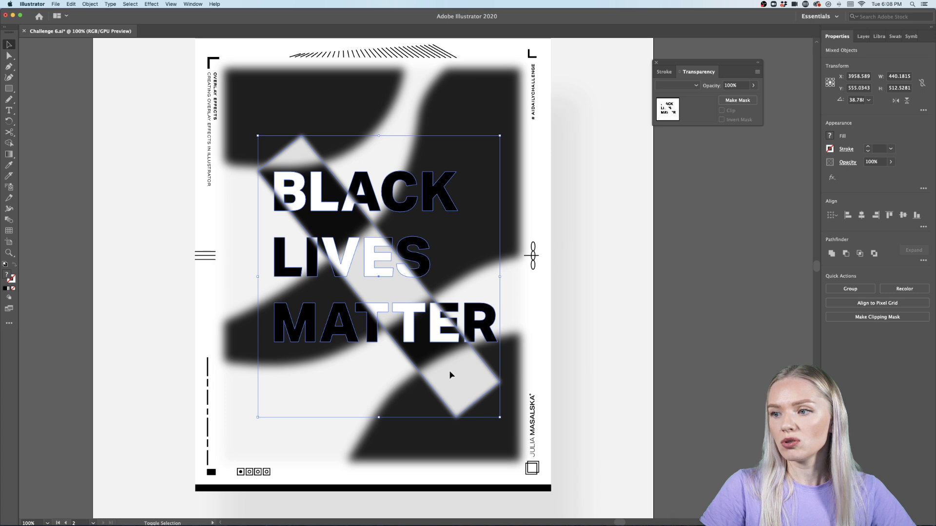
{"action": "left_click", "coordinate": [924, 260]}
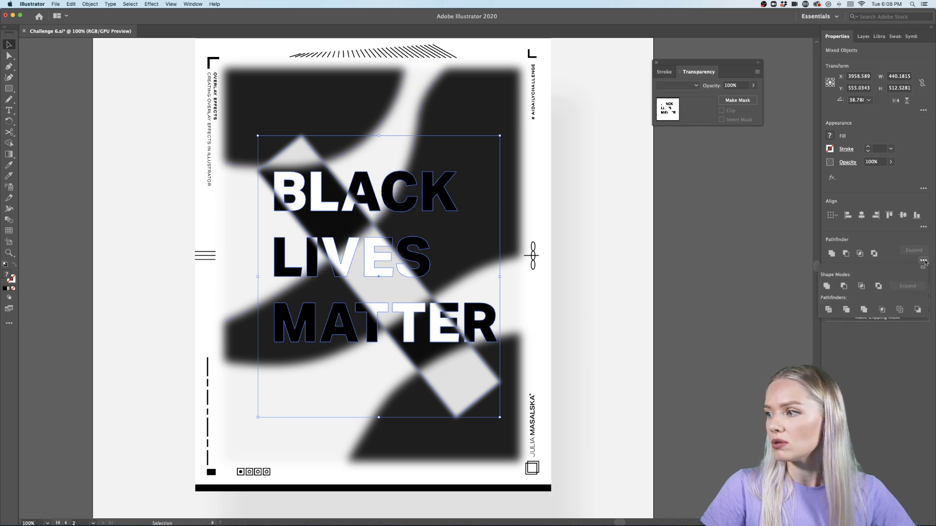
{"action": "left_click", "coordinate": [828, 310]}
{"action": "left_click", "coordinate": [724, 315]}
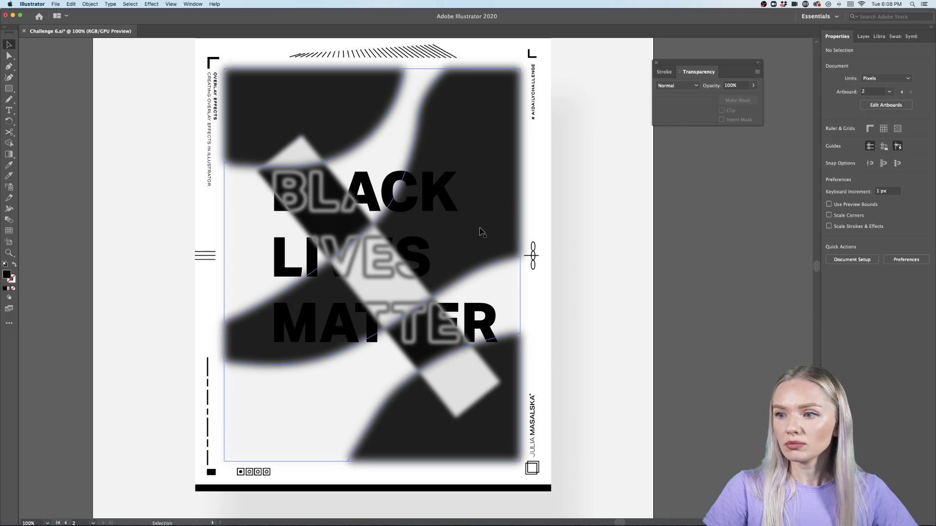
Step: Examine the divided letter pieces inside the isolated text group, including the blurred T in MATTER
{"action": "scroll", "coordinate": [397, 344], "scroll_direction": "up", "scroll_amount": 1}
{"action": "scroll", "coordinate": [418, 316], "scroll_direction": "down", "scroll_amount": 1}
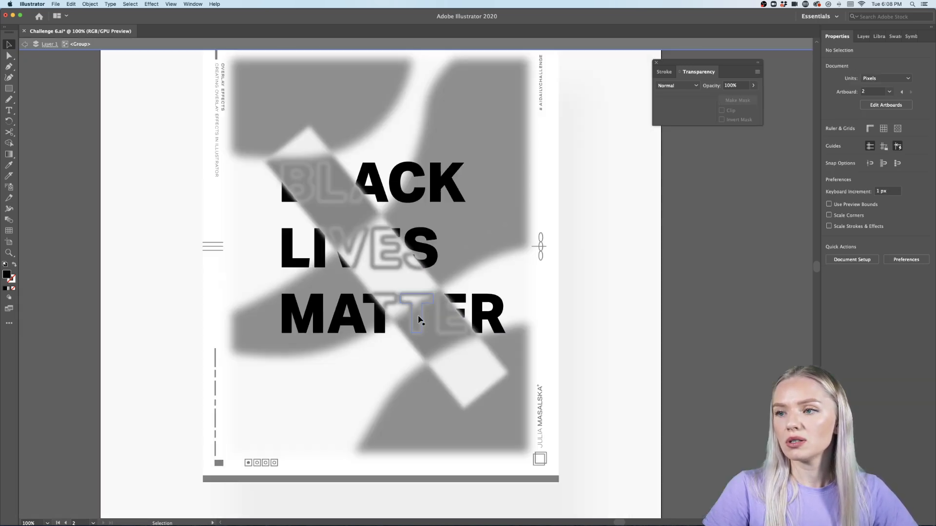
{"action": "scroll", "coordinate": [418, 318], "scroll_direction": "right", "scroll_amount": 2}
{"action": "left_click", "coordinate": [390, 324]}
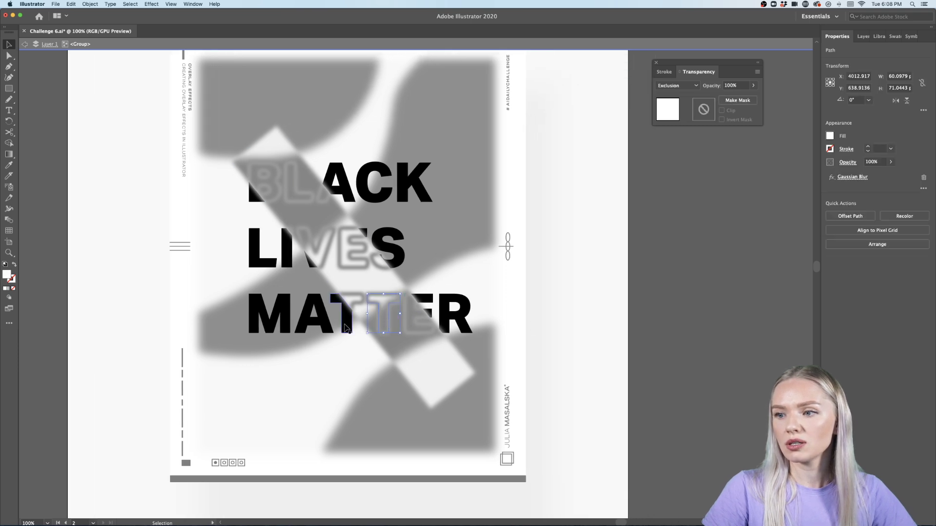
{"action": "left_click", "coordinate": [615, 329]}
{"action": "scroll", "coordinate": [615, 329], "scroll_direction": "down", "scroll_amount": 1}
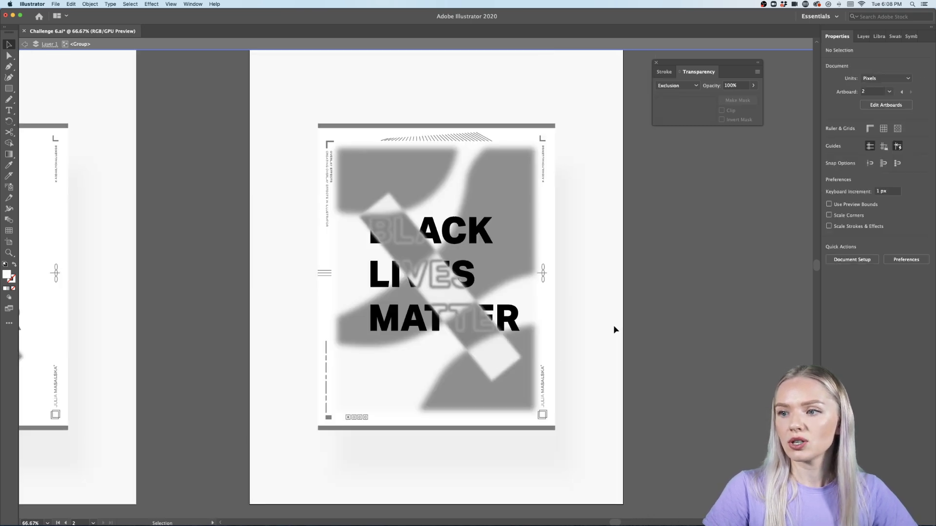
{"action": "scroll", "coordinate": [605, 327], "scroll_direction": "right", "scroll_amount": 2}
{"action": "scroll", "coordinate": [385, 320], "scroll_direction": "up", "scroll_amount": 1}
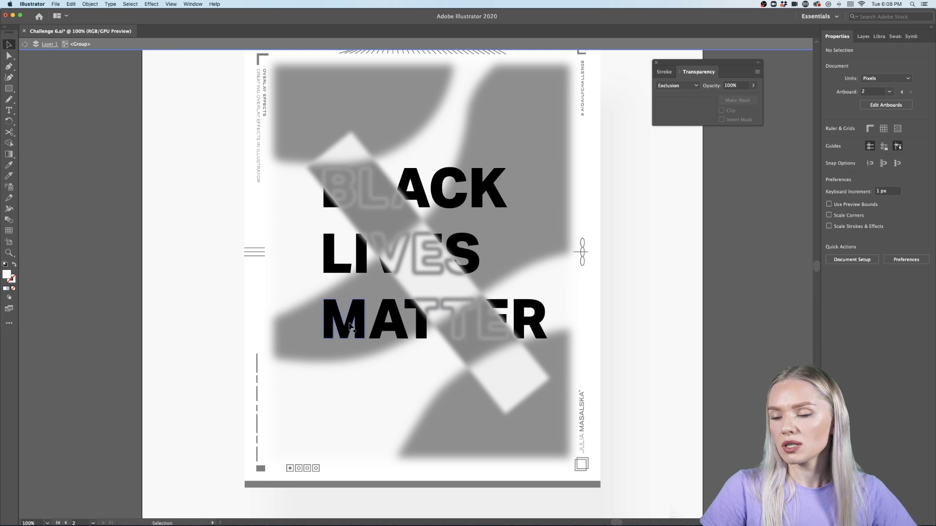
{"action": "scroll", "coordinate": [744, 314], "scroll_direction": "right", "scroll_amount": 3}
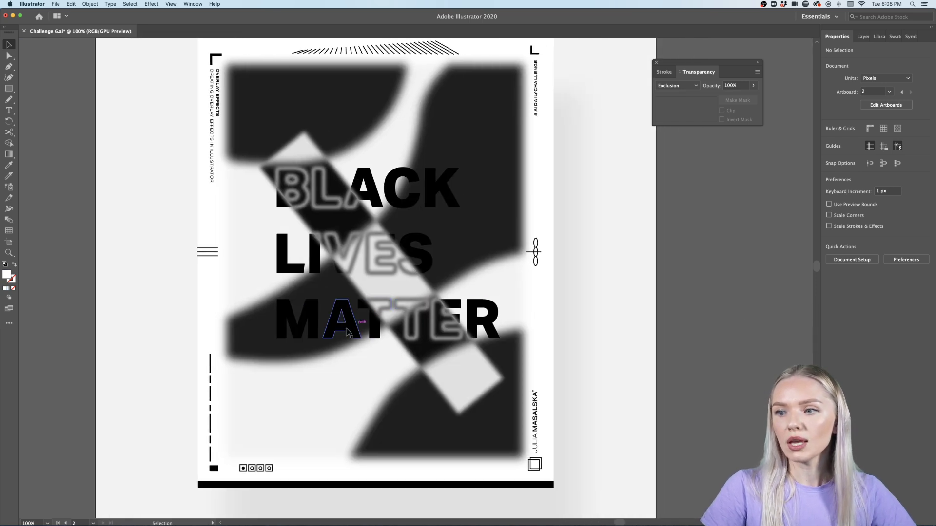
Step: Inside the divided group, fill the C and K, the outer piece of the S and the lower corner piece of the B with white
{"action": "left_click", "coordinate": [418, 257]}
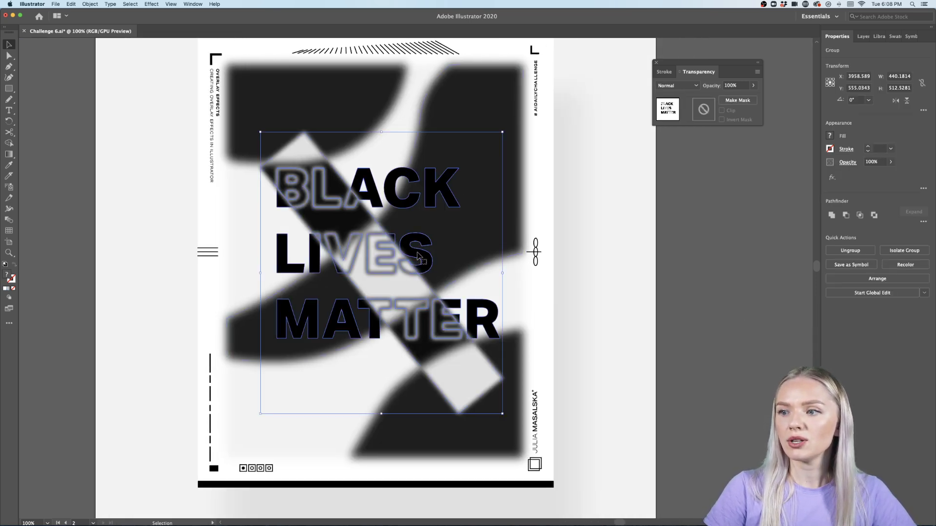
{"action": "double_click", "coordinate": [421, 260]}
{"action": "left_click", "coordinate": [419, 258]}
{"action": "left_click", "coordinate": [435, 197], "text": "shift"}
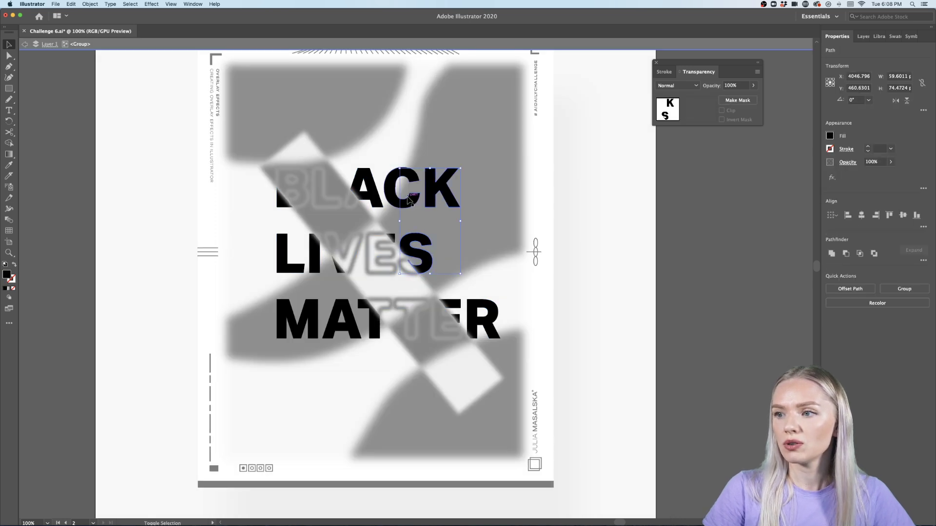
{"action": "left_click", "coordinate": [279, 205], "text": "shift"}
{"action": "left_click", "coordinate": [339, 273], "text": "shift"}
{"action": "left_click", "coordinate": [339, 272], "text": "shift"}
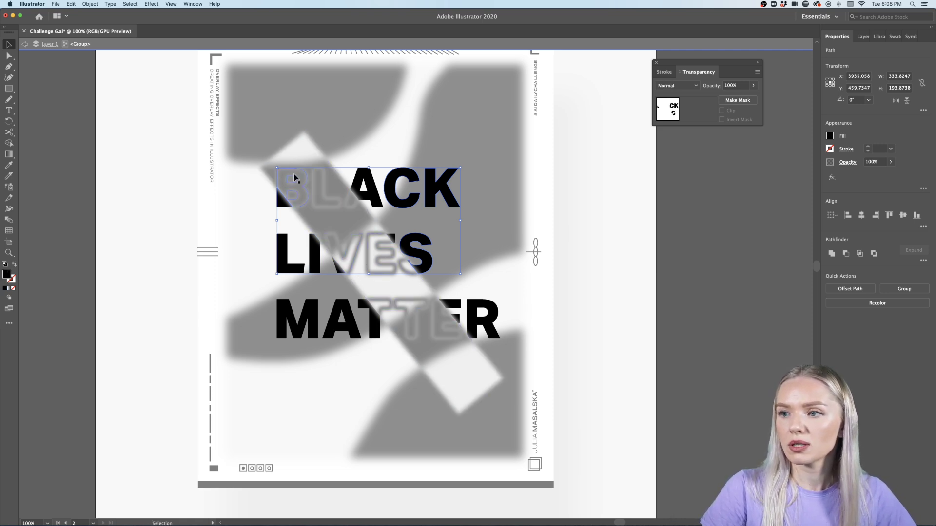
{"action": "double_click", "coordinate": [5, 274]}
{"action": "left_click_drag", "start_coordinate": [367, 216], "coordinate": [337, 199]}
{"action": "left_click", "coordinate": [584, 213]}
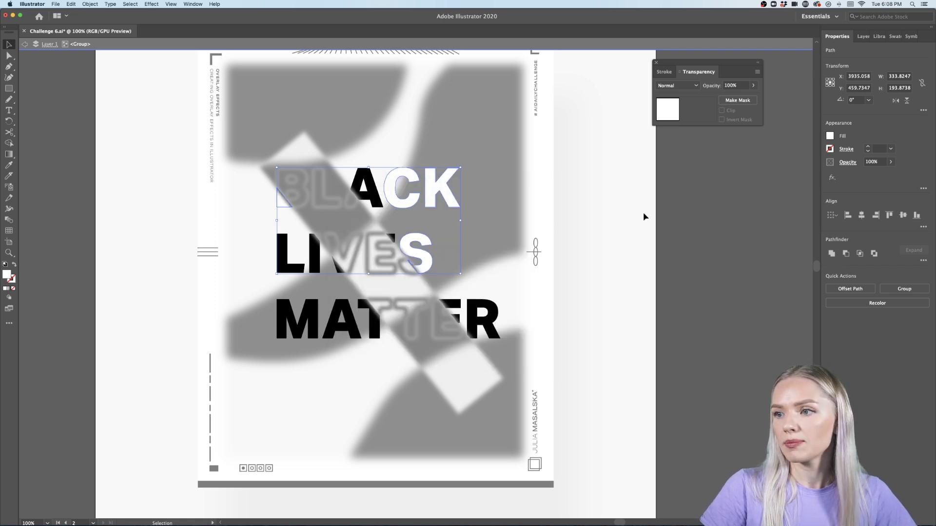
{"action": "double_click", "coordinate": [689, 221]}
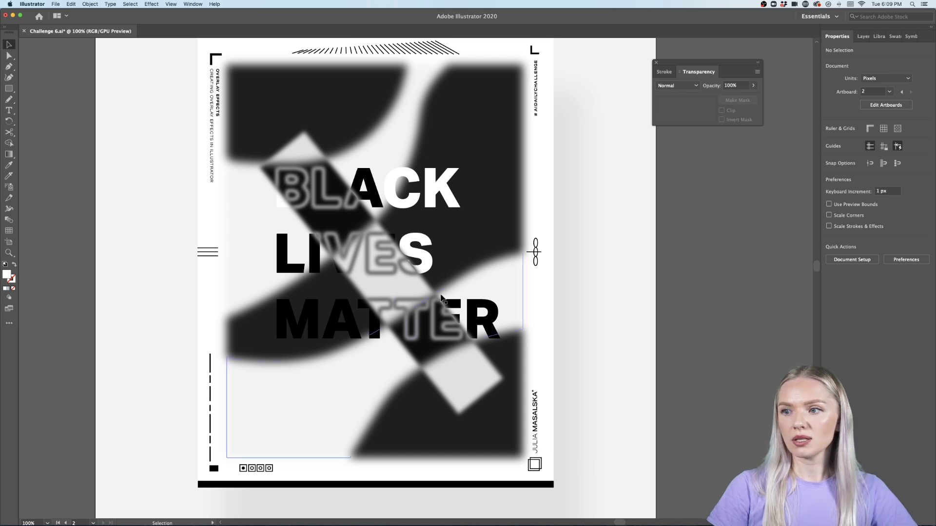
Step: Inside the divided group, fill the M, the A and the solid piece of the first T in MATTER with white
{"action": "scroll", "coordinate": [383, 311], "scroll_direction": "down", "scroll_amount": 1}
{"action": "scroll", "coordinate": [384, 311], "scroll_direction": "up", "scroll_amount": 2}
{"action": "scroll", "coordinate": [380, 308], "scroll_direction": "down", "scroll_amount": 1}
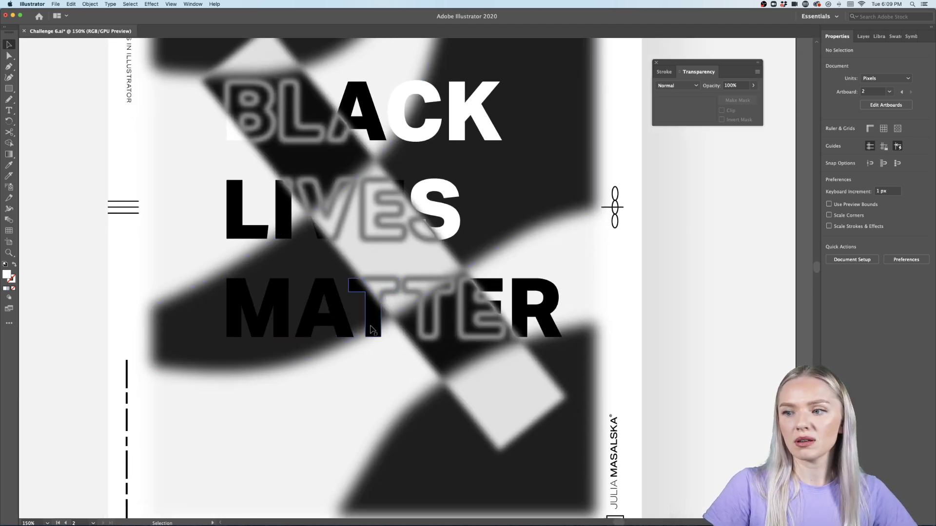
{"action": "double_click", "coordinate": [377, 332]}
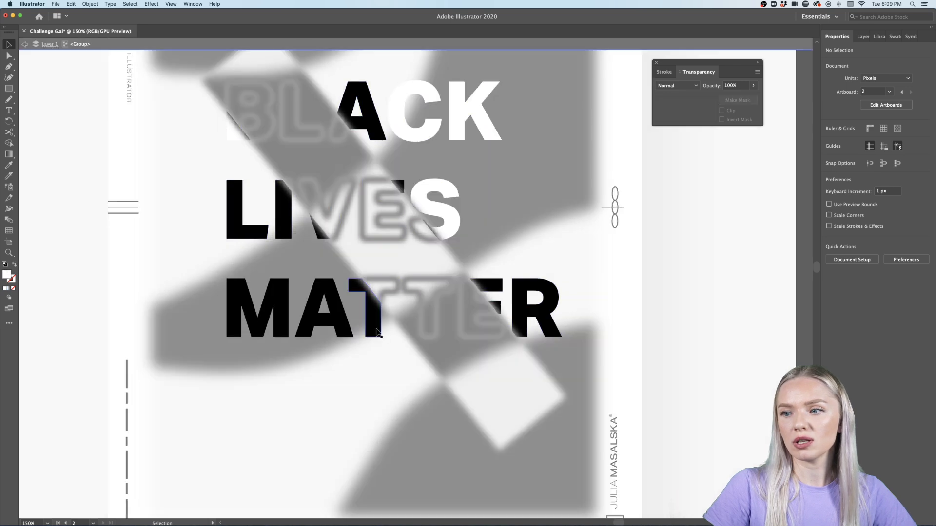
{"action": "left_click", "coordinate": [339, 330], "text": "shift"}
{"action": "left_click", "coordinate": [278, 322], "text": "shift"}
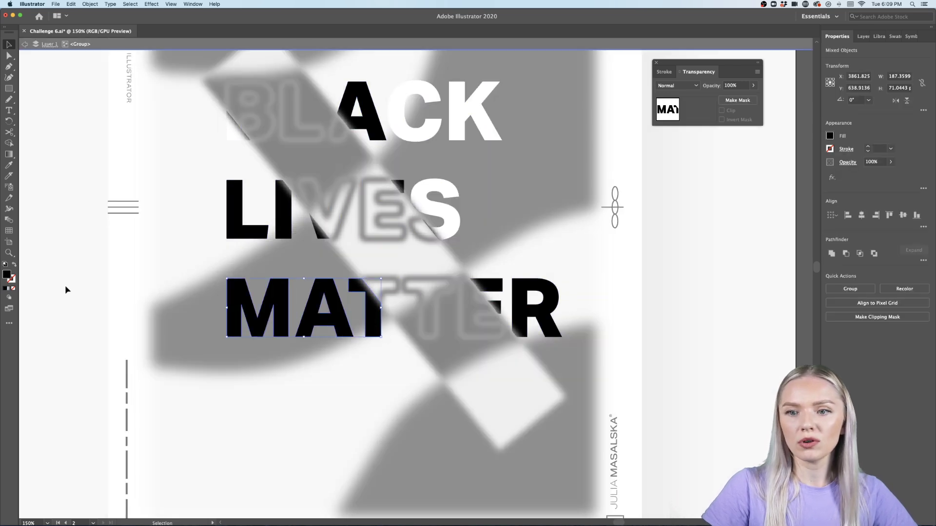
{"action": "double_click", "coordinate": [7, 274]}
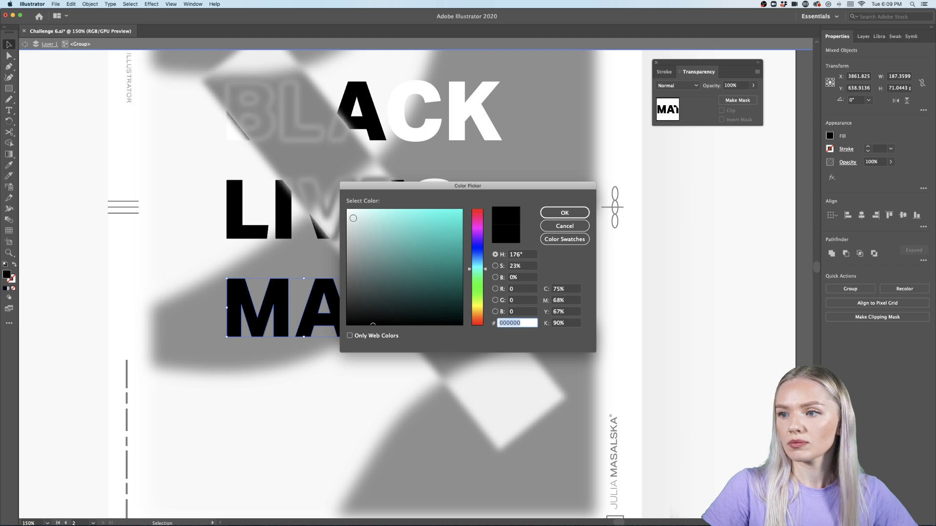
{"action": "left_click", "coordinate": [347, 211]}
{"action": "left_click", "coordinate": [564, 213]}
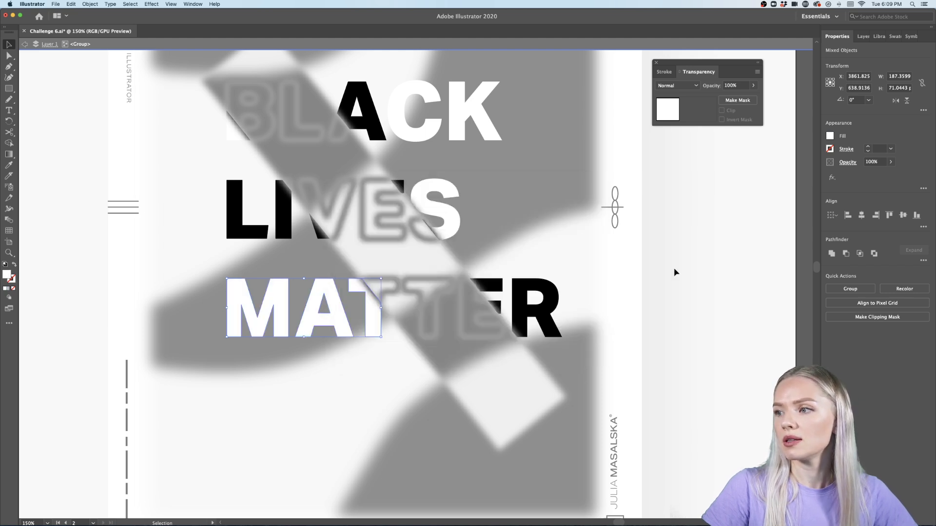
{"action": "double_click", "coordinate": [675, 271]}
Step: Compare the recoloured wavy-background poster with the plain white poster and examine the contrast of its letters
{"action": "key", "text": "super+alt+0"}
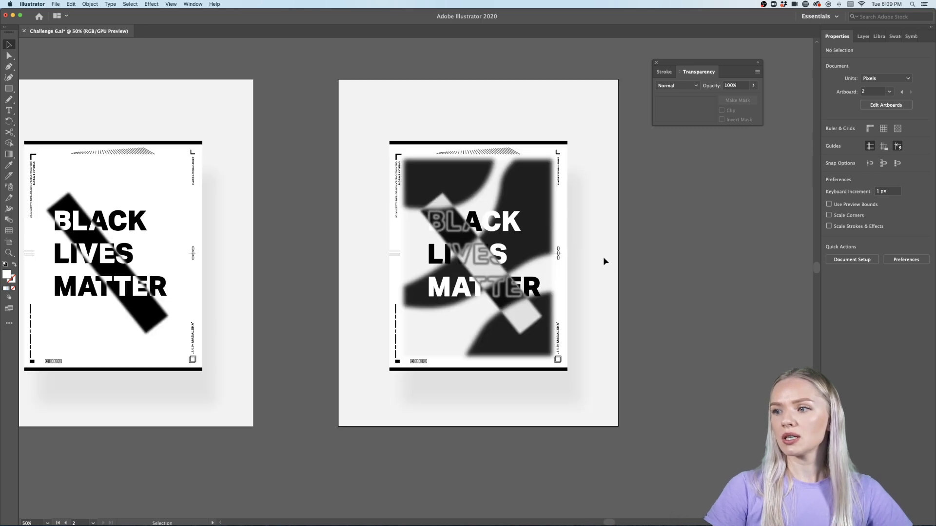
{"action": "scroll", "coordinate": [604, 257], "scroll_direction": "up", "scroll_amount": 2}
{"action": "scroll", "coordinate": [572, 265], "scroll_direction": "right", "scroll_amount": 1}
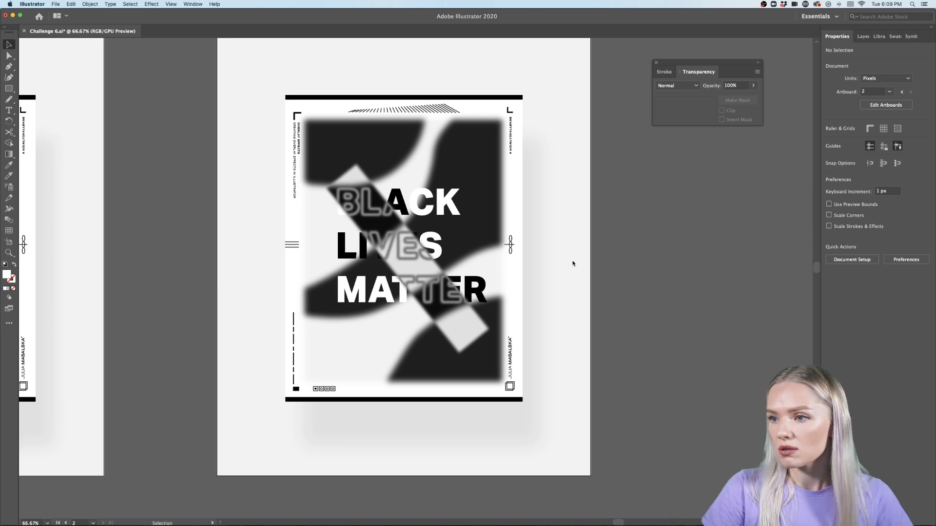
{"action": "scroll", "coordinate": [573, 263], "scroll_direction": "down", "scroll_amount": 1}
{"action": "scroll", "coordinate": [573, 264], "scroll_direction": "left", "scroll_amount": 3}
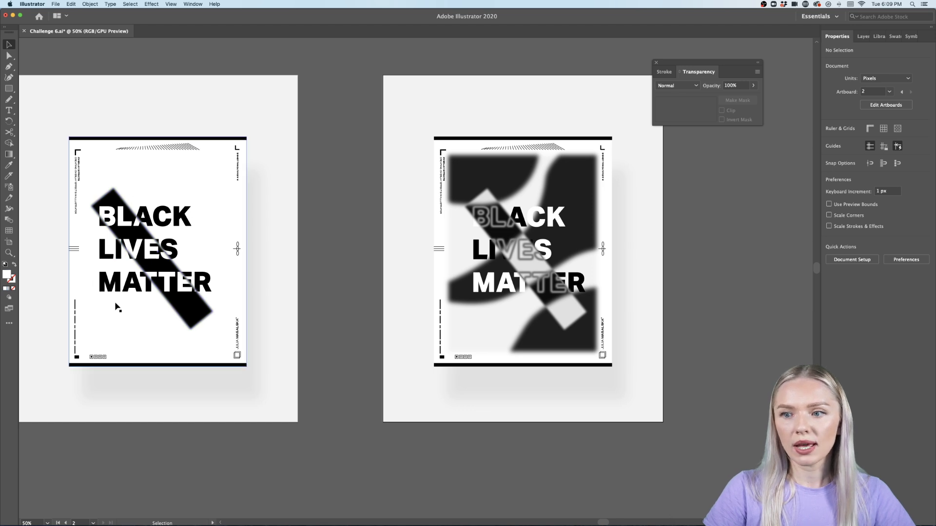
{"action": "scroll", "coordinate": [117, 307], "scroll_direction": "left", "scroll_amount": 4}
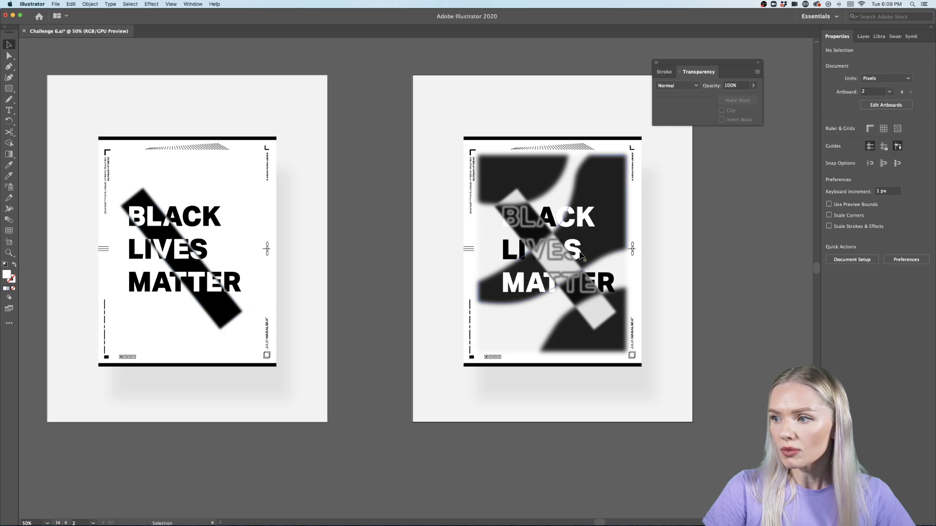
{"action": "scroll", "coordinate": [374, 347], "scroll_direction": "left", "scroll_amount": 1}
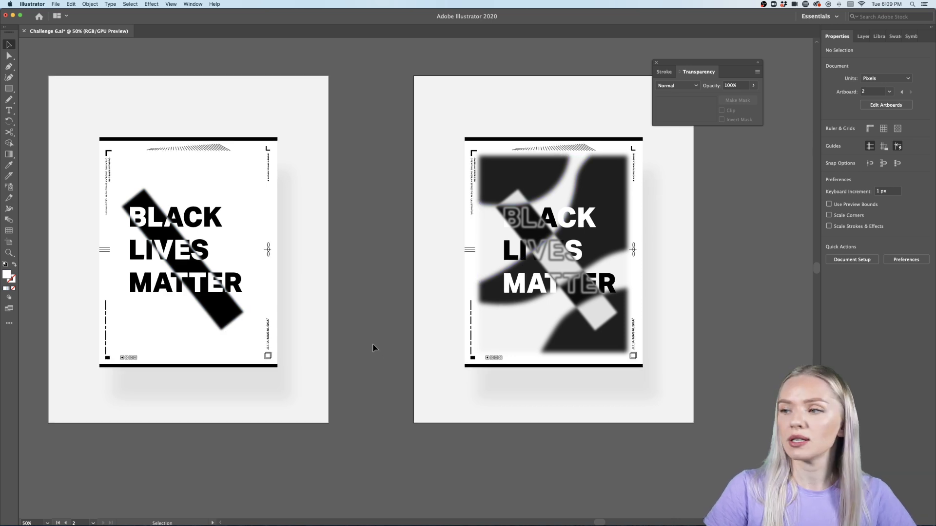
{"action": "scroll", "coordinate": [373, 347], "scroll_direction": "left", "scroll_amount": 2}
{"action": "scroll", "coordinate": [374, 347], "scroll_direction": "up", "scroll_amount": 1}
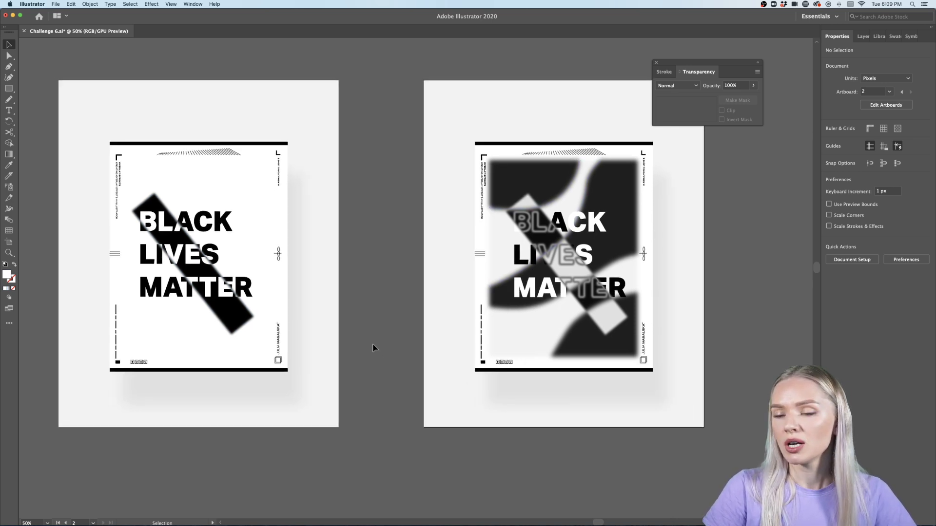
{"action": "scroll", "coordinate": [373, 347], "scroll_direction": "left", "scroll_amount": 1}
{"action": "scroll", "coordinate": [373, 348], "scroll_direction": "up", "scroll_amount": 1}
{"action": "scroll", "coordinate": [374, 348], "scroll_direction": "right", "scroll_amount": 6}
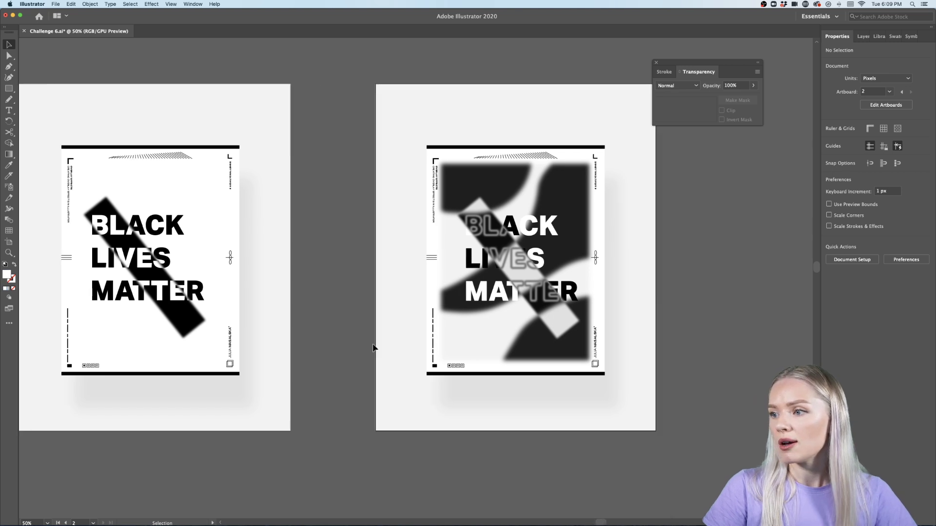
{"action": "scroll", "coordinate": [372, 343], "scroll_direction": "up", "scroll_amount": 1}
{"action": "scroll", "coordinate": [370, 317], "scroll_direction": "right", "scroll_amount": 3}
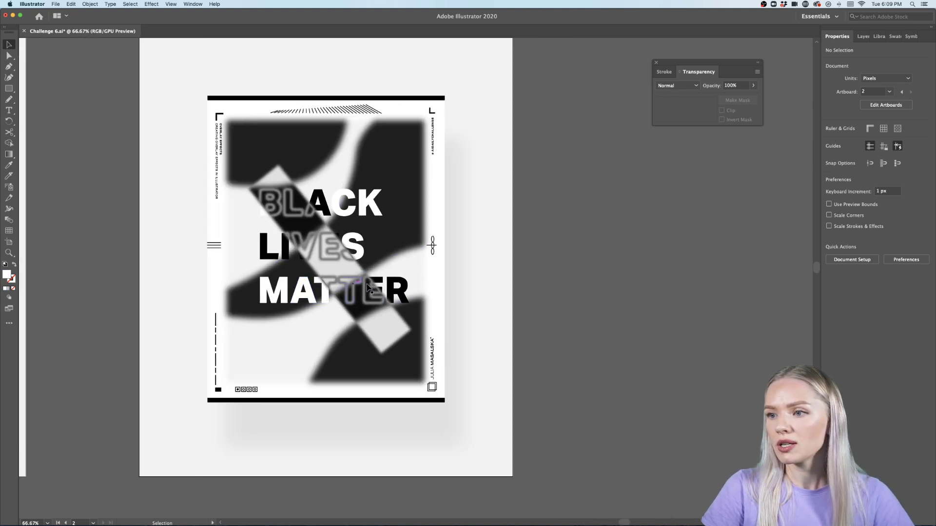
Step: Inside the divided group, change the blurred diagonal bar's blend mode to Difference
{"action": "left_click", "coordinate": [337, 269]}
{"action": "double_click", "coordinate": [336, 269]}
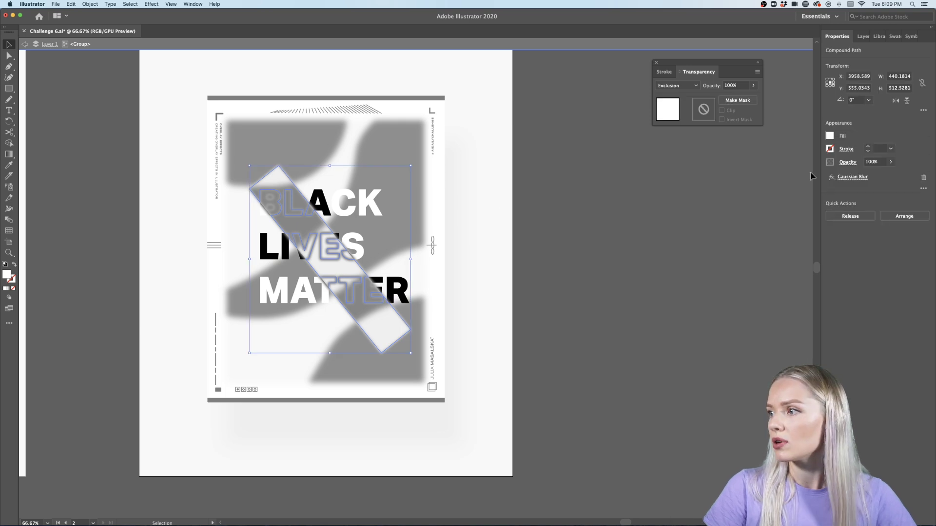
{"action": "left_click", "coordinate": [193, 4]}
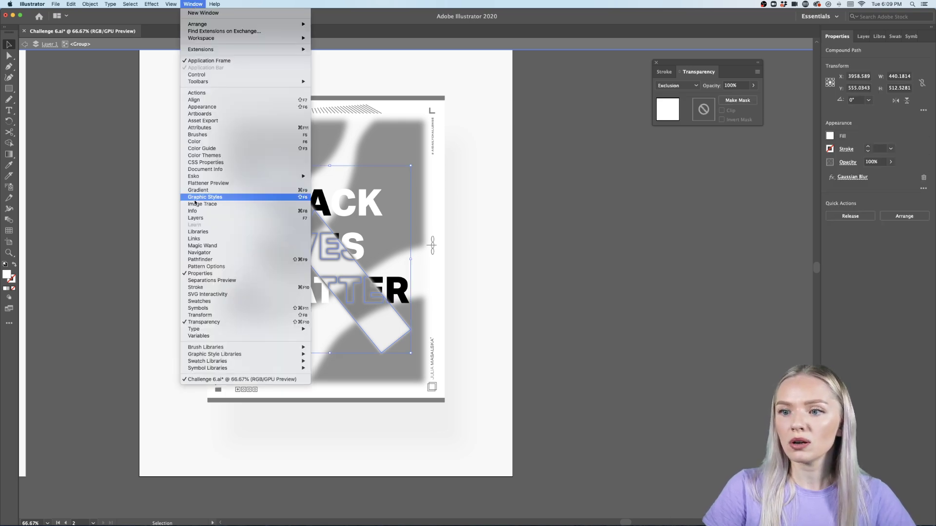
{"action": "left_click", "coordinate": [212, 322]}
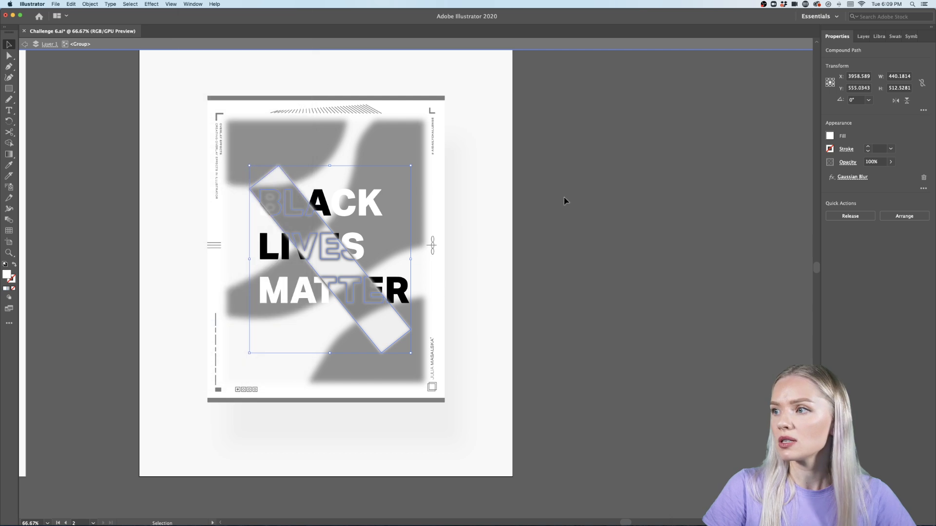
{"action": "left_click", "coordinate": [193, 5]}
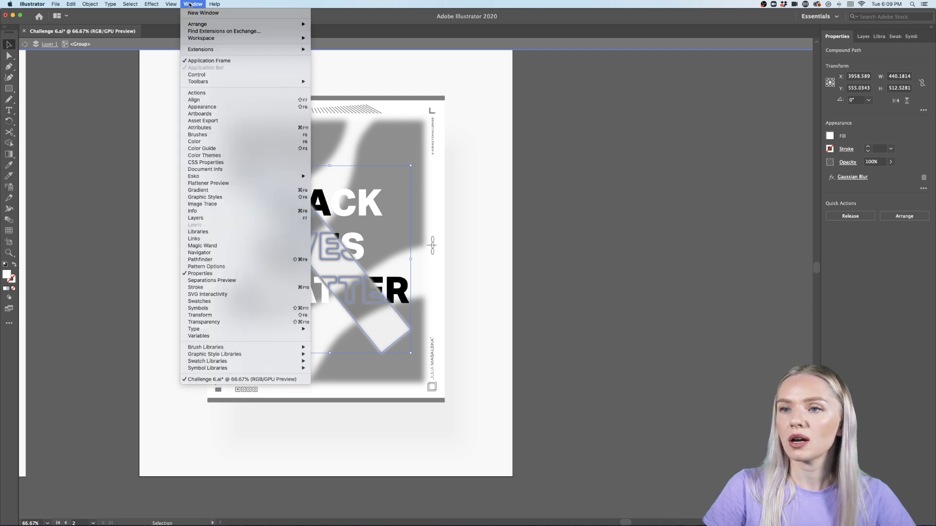
{"action": "left_click", "coordinate": [214, 322]}
{"action": "left_click", "coordinate": [671, 88]}
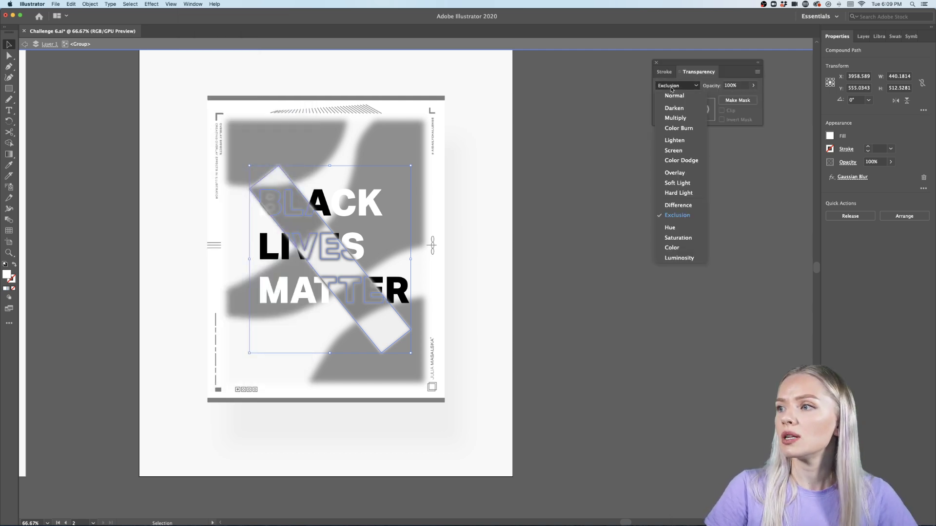
{"action": "left_click", "coordinate": [681, 209]}
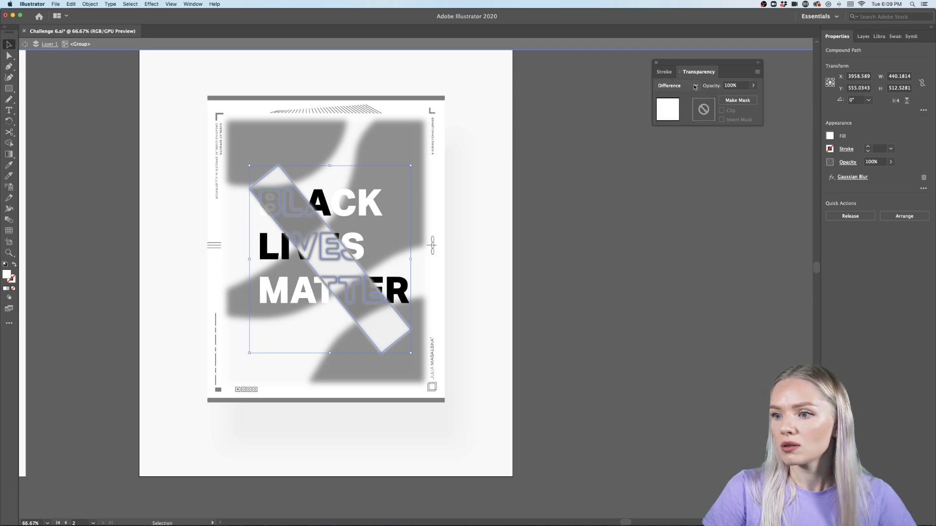
{"action": "double_click", "coordinate": [623, 230]}
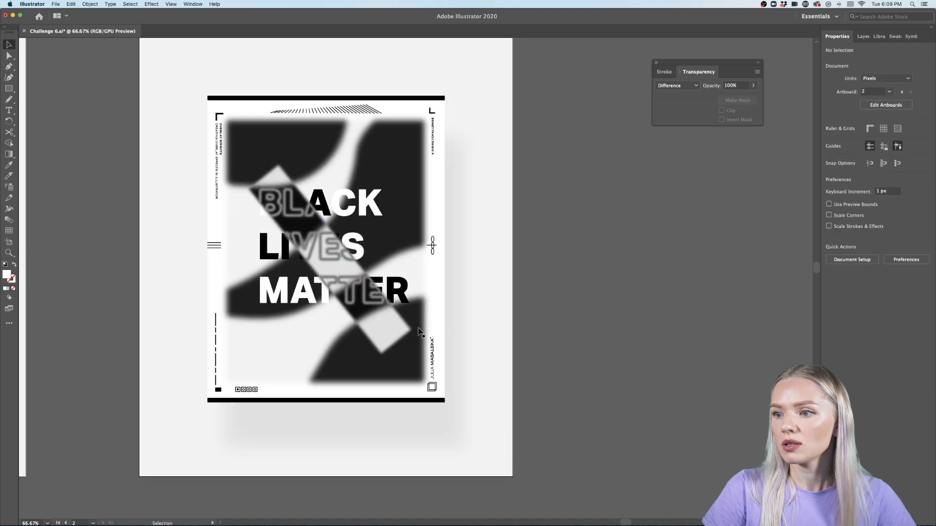
Step: Try the Darken, Multiply and Overlay blend modes on the whole divided text and bar group
{"action": "left_click", "coordinate": [394, 333]}
{"action": "left_click", "coordinate": [688, 86]}
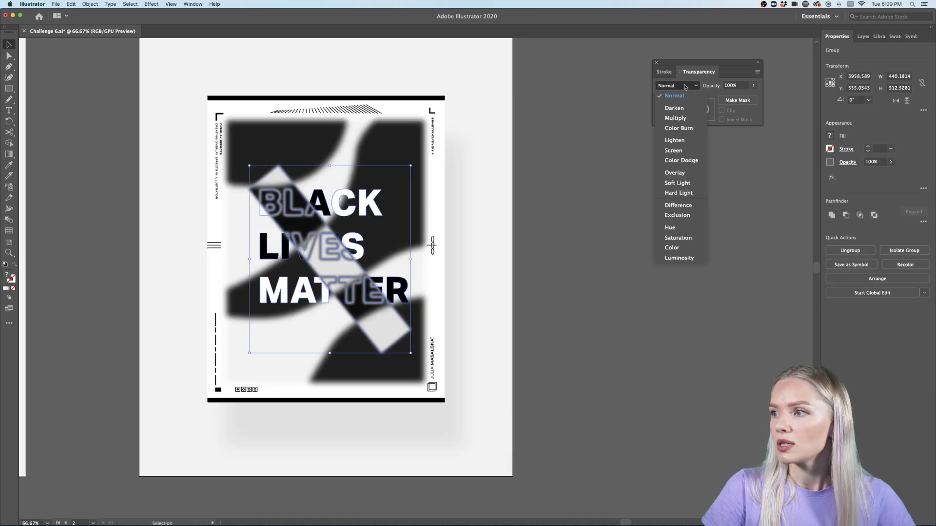
{"action": "left_click", "coordinate": [680, 109]}
{"action": "left_click", "coordinate": [682, 88]}
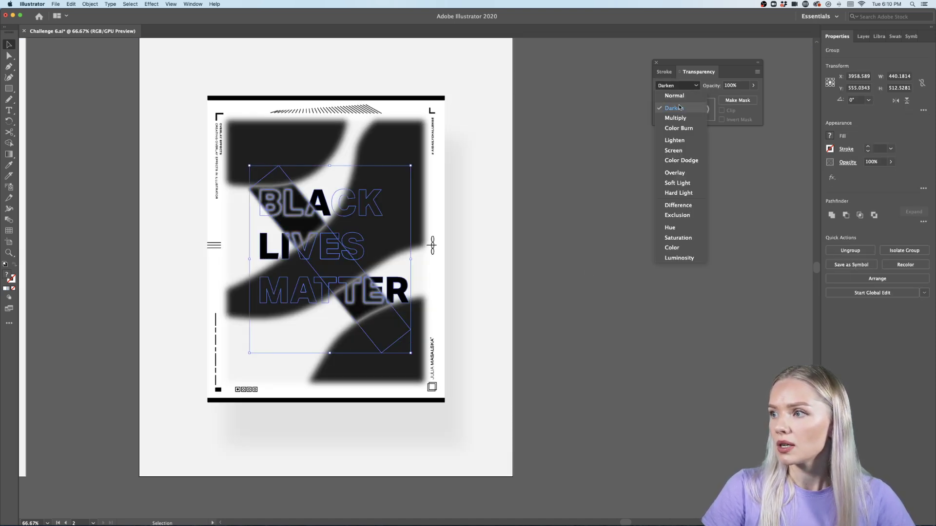
{"action": "left_click", "coordinate": [675, 118]}
{"action": "left_click", "coordinate": [686, 86]}
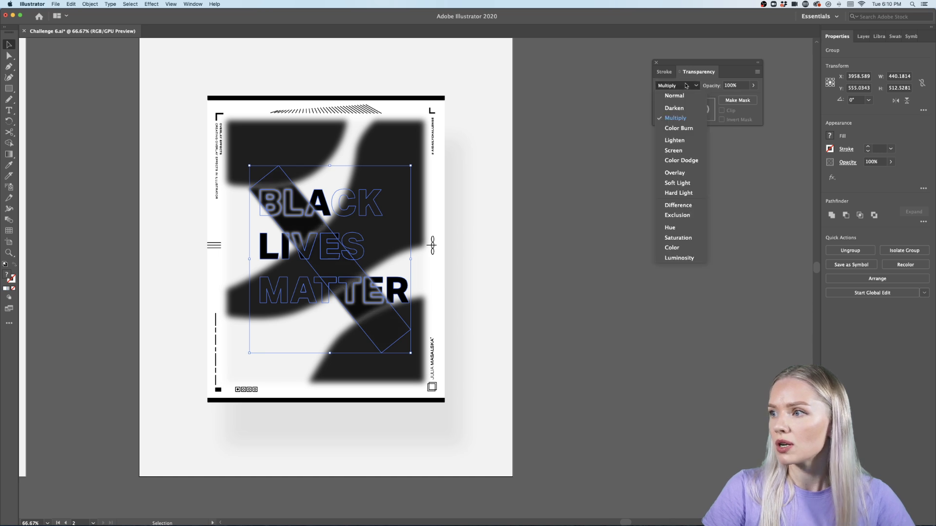
{"action": "left_click", "coordinate": [682, 174]}
{"action": "left_click", "coordinate": [650, 203]}
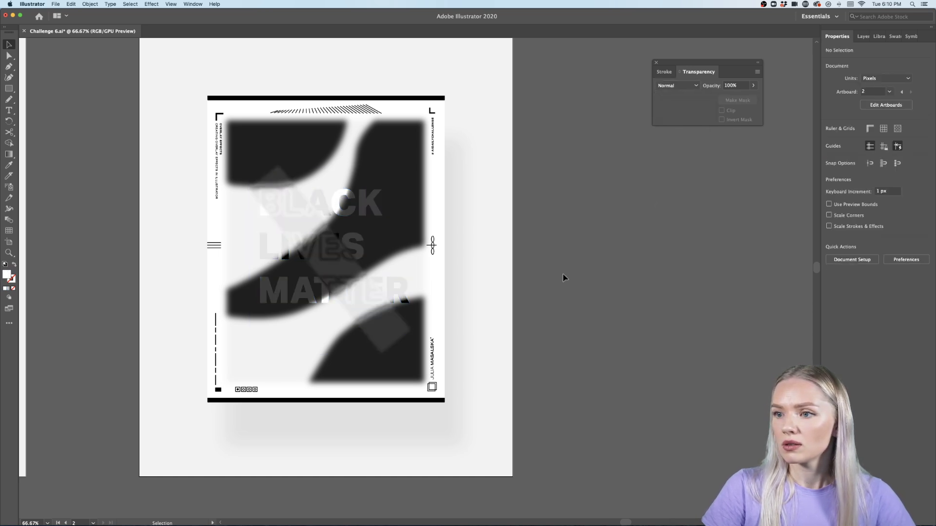
Step: Undo the three blend mode changes on the divided text and bar group
{"action": "key", "text": "super+z"}
{"action": "key", "text": "super+z"}
{"action": "key", "text": "super+z"}
{"action": "left_click", "coordinate": [589, 259]}
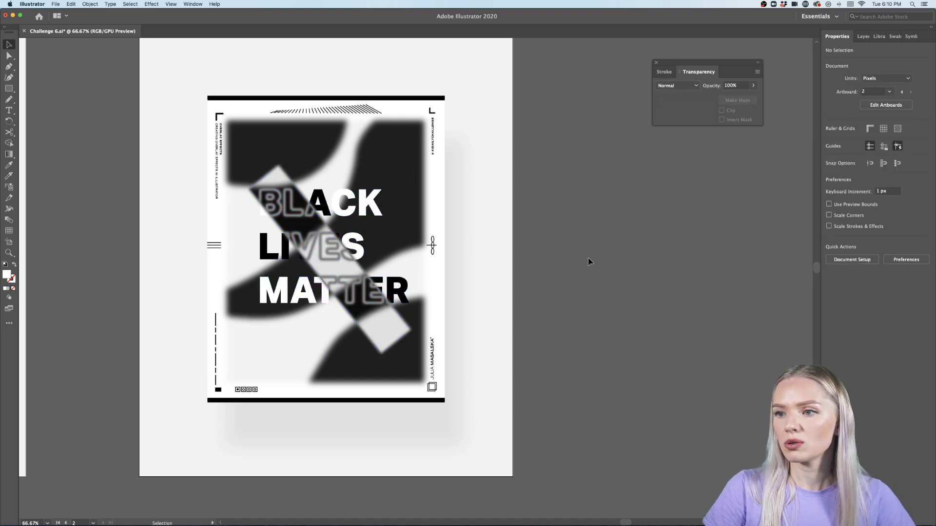
Step: Close the floating Transparency panel
{"action": "scroll", "coordinate": [588, 258], "scroll_direction": "down", "scroll_amount": 2}
{"action": "scroll", "coordinate": [588, 262], "scroll_direction": "down", "scroll_amount": 1}
{"action": "scroll", "coordinate": [588, 262], "scroll_direction": "up", "scroll_amount": 1}
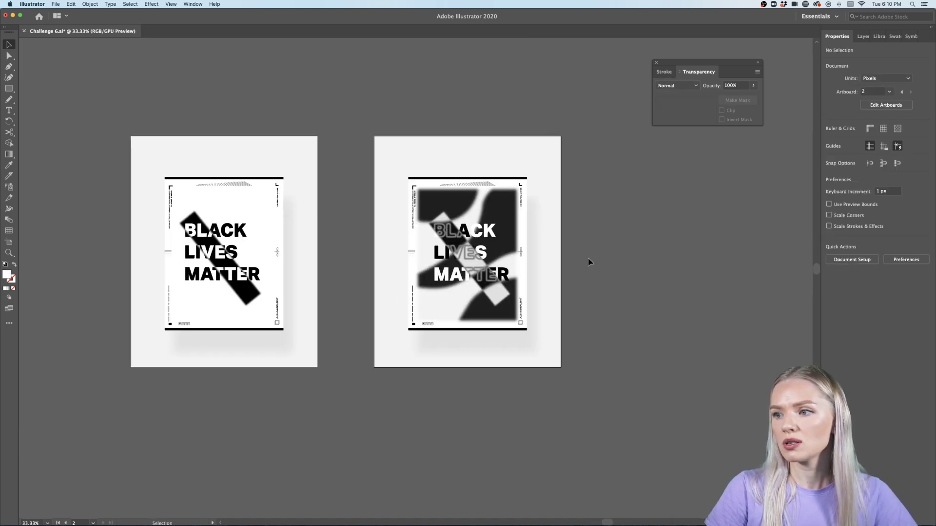
{"action": "scroll", "coordinate": [589, 262], "scroll_direction": "up", "scroll_amount": 2}
{"action": "scroll", "coordinate": [588, 261], "scroll_direction": "left", "scroll_amount": 6}
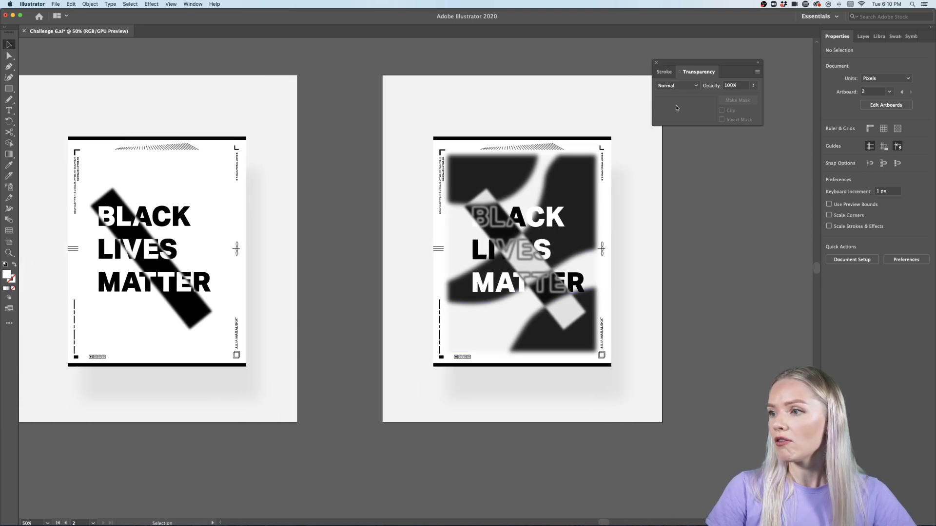
{"action": "left_click", "coordinate": [656, 62]}
Step: Examine the two poster variations side by side
{"action": "scroll", "coordinate": [724, 245], "scroll_direction": "left", "scroll_amount": 2}
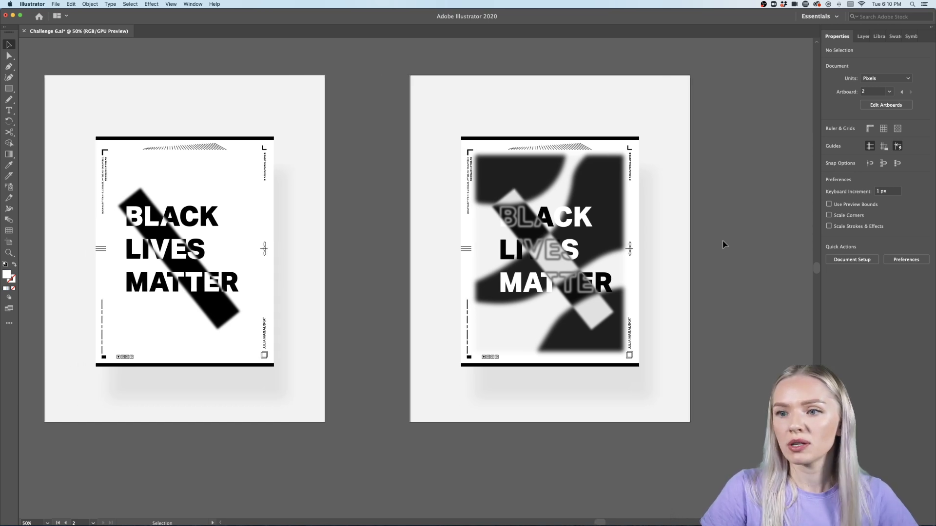
{"action": "scroll", "coordinate": [724, 245], "scroll_direction": "left", "scroll_amount": 4}
{"action": "scroll", "coordinate": [724, 245], "scroll_direction": "right", "scroll_amount": 6}
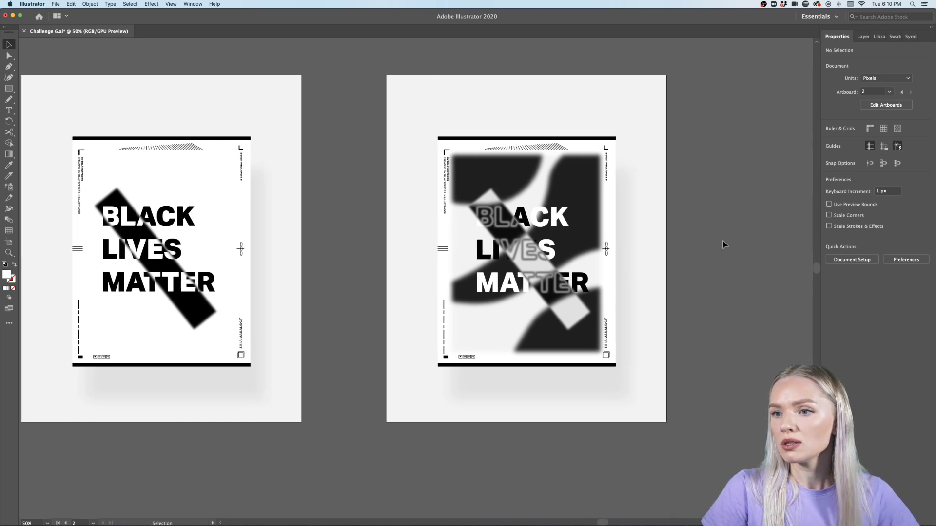
{"action": "scroll", "coordinate": [724, 245], "scroll_direction": "down", "scroll_amount": 2}
{"action": "scroll", "coordinate": [694, 244], "scroll_direction": "right", "scroll_amount": 8}
{"action": "scroll", "coordinate": [686, 244], "scroll_direction": "up", "scroll_amount": 2}
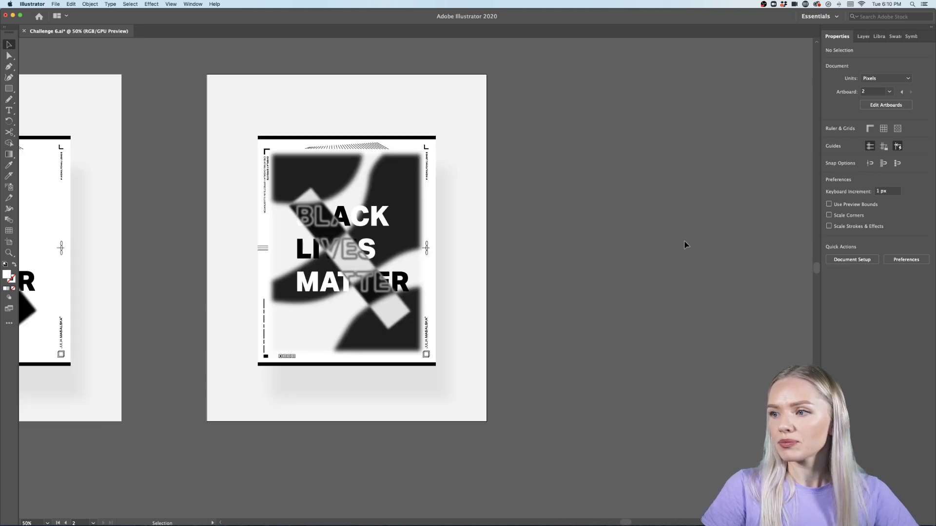
{"action": "scroll", "coordinate": [686, 245], "scroll_direction": "left", "scroll_amount": 12}
{"action": "scroll", "coordinate": [685, 244], "scroll_direction": "left", "scroll_amount": 5}
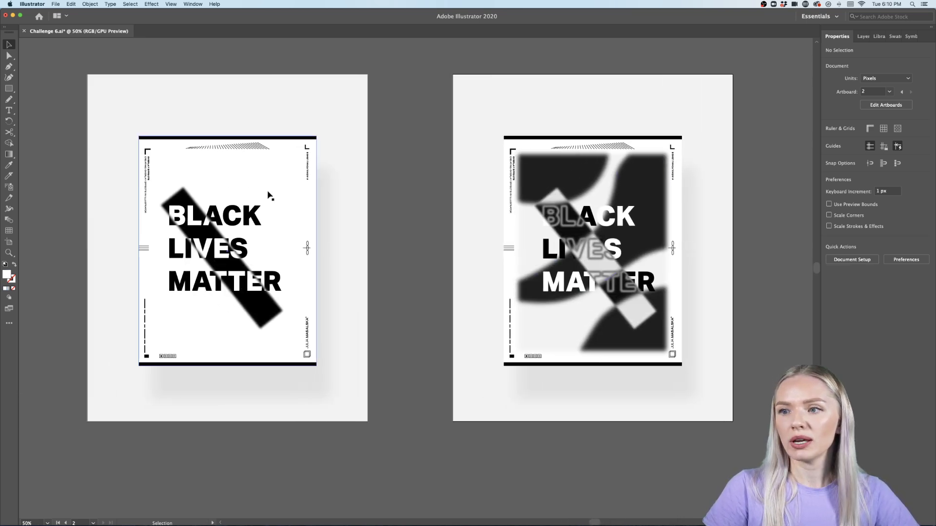
Step: Draw a circle about 256 px wide over the white poster's upper right edge and copy the diagonal bar's appearance onto it
{"action": "scroll", "coordinate": [267, 195], "scroll_direction": "up", "scroll_amount": 1}
{"action": "scroll", "coordinate": [268, 195], "scroll_direction": "left", "scroll_amount": 4}
{"action": "left_click_drag", "start_coordinate": [8, 89], "coordinate": [47, 99]}
{"action": "mouse_move", "coordinate": [422, 153]}
{"action": "left_mouse_down"}
{"action": "mouse_move", "coordinate": [321, 239]}
{"action": "mouse_move", "coordinate": [336, 252]}
{"action": "mouse_move", "coordinate": [329, 247]}
{"action": "left_mouse_up"}
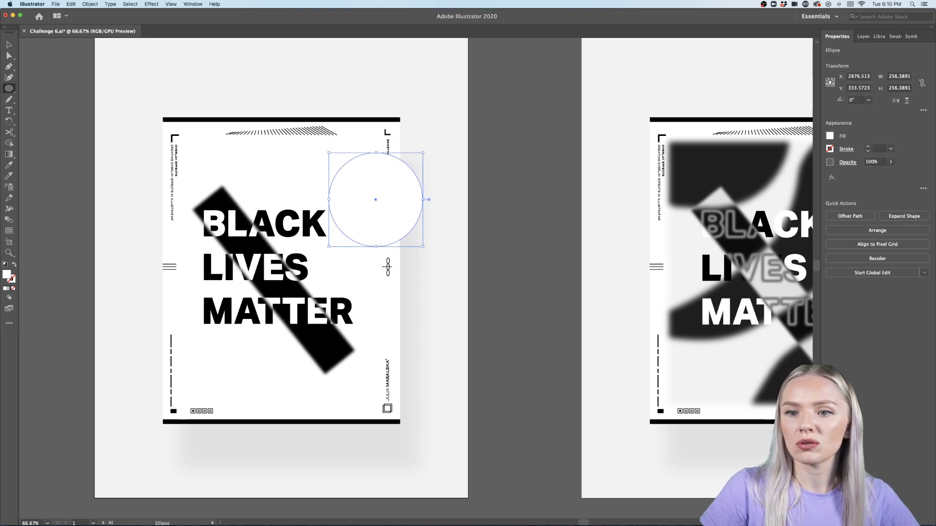
{"action": "key", "text": "i"}
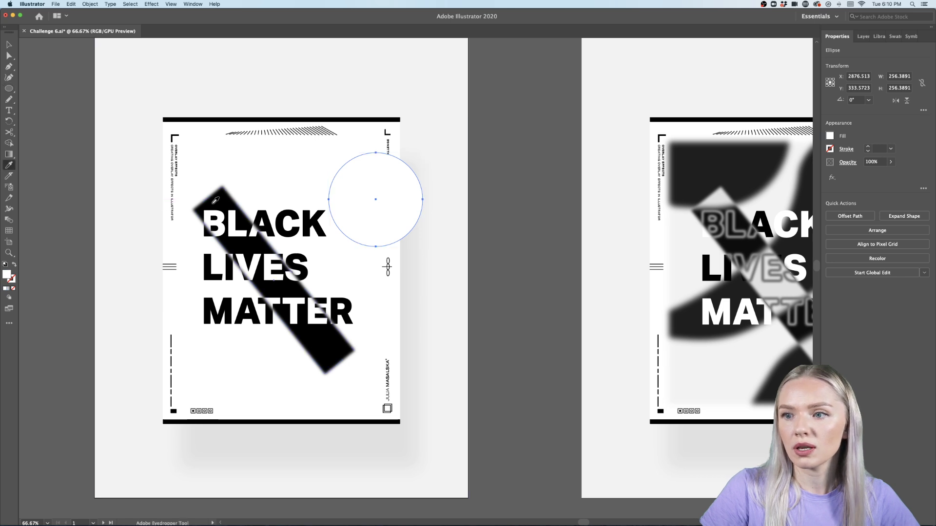
{"action": "left_click", "coordinate": [216, 200]}
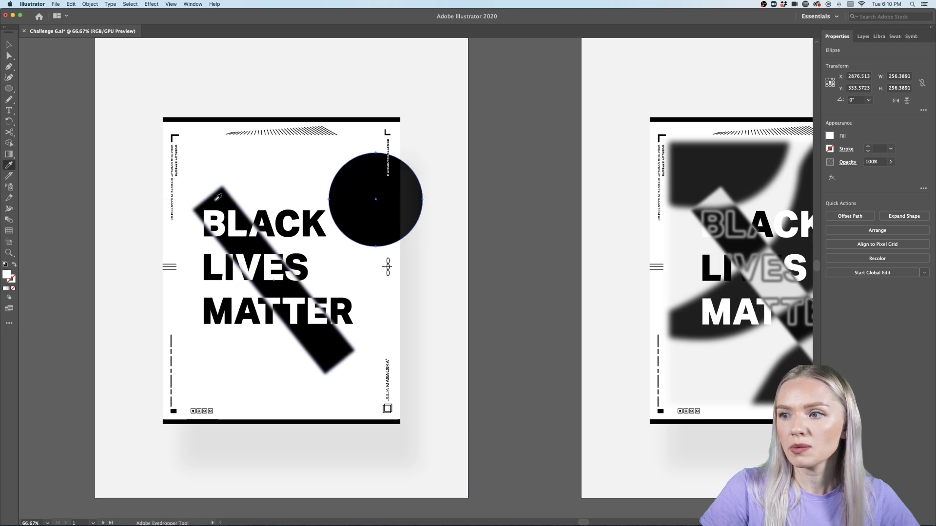
Step: Apply a Gaussian Blur to the black circle over the white poster's upper right edge and deselect it
{"action": "left_click", "coordinate": [152, 5]}
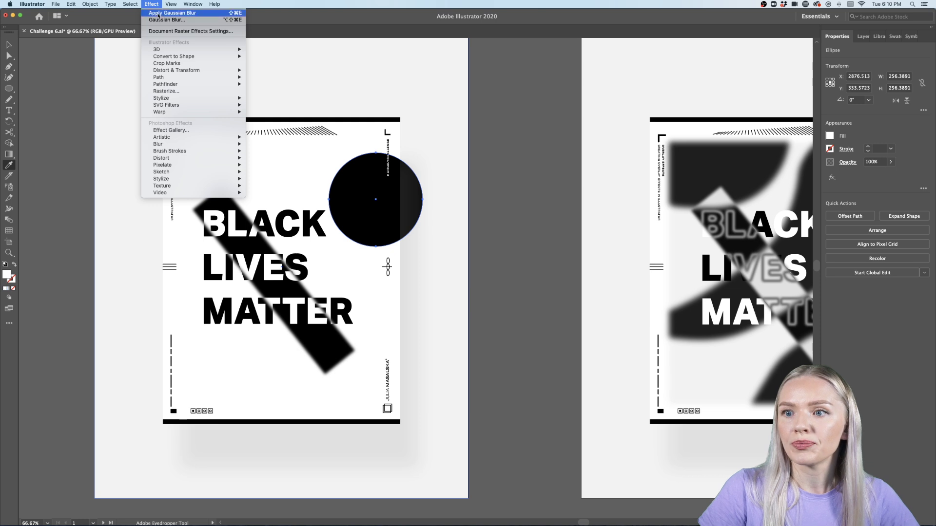
{"action": "mouse_move", "coordinate": [165, 144]}
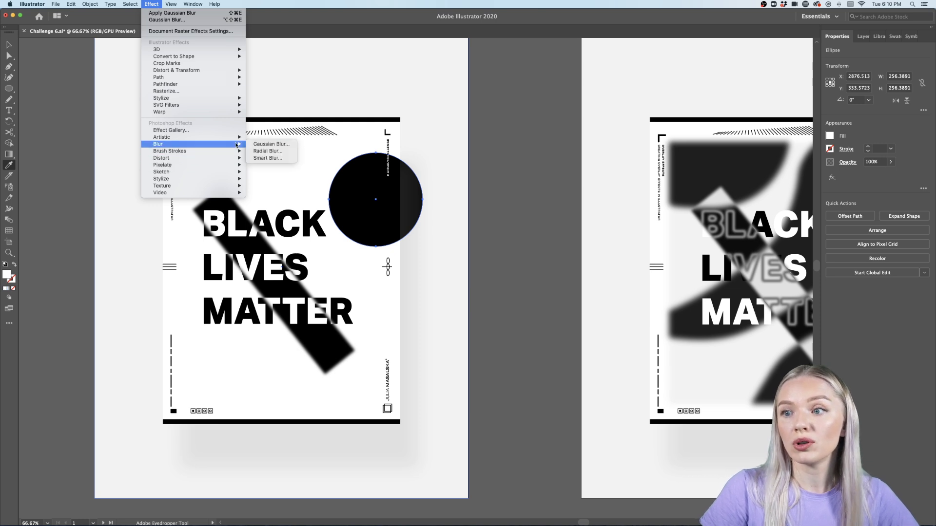
{"action": "left_click", "coordinate": [266, 145]}
{"action": "left_click", "coordinate": [634, 296]}
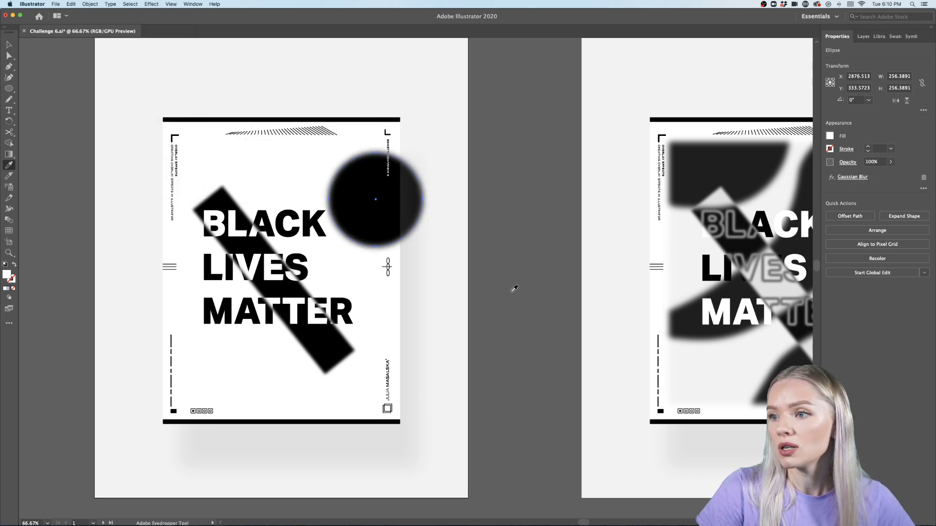
{"action": "left_click", "coordinate": [9, 44]}
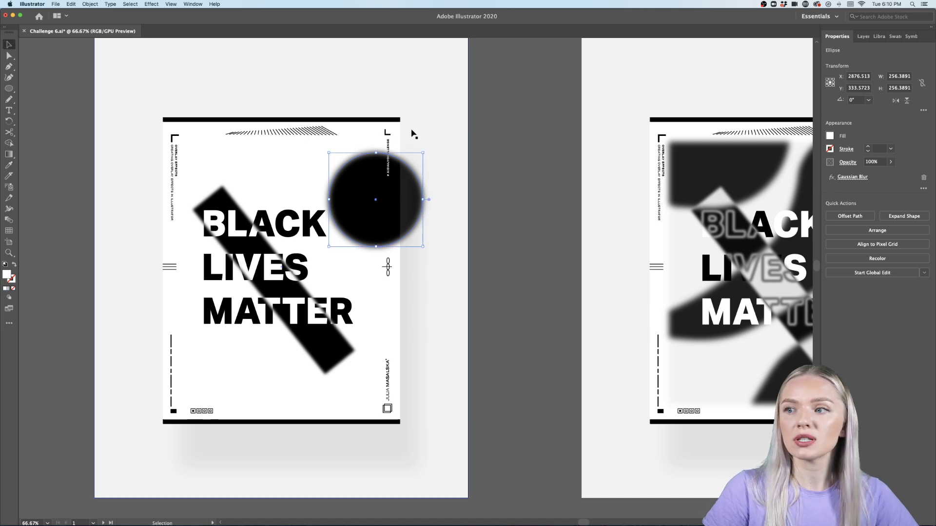
{"action": "left_click", "coordinate": [509, 214]}
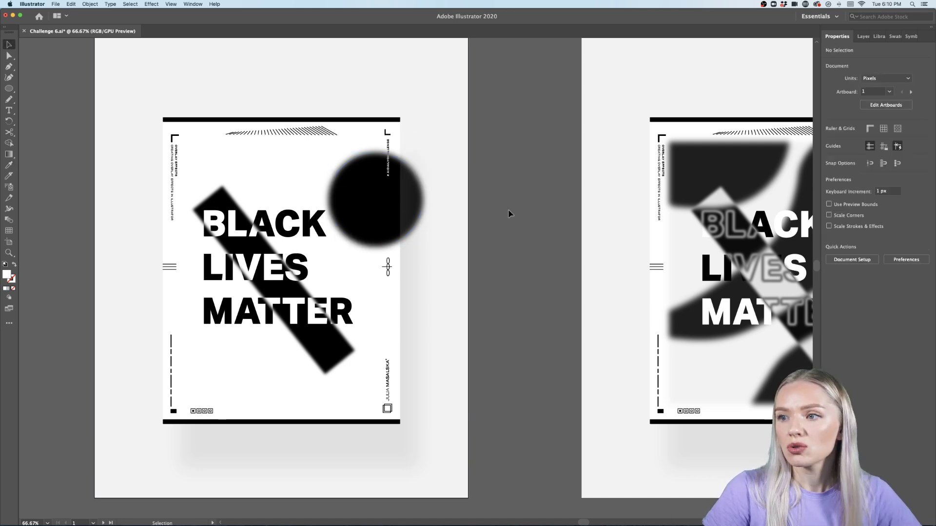
Step: Draw a white rectangle of about 648 by 837 px covering the whole white poster, from its upper to its lower black bar
{"action": "scroll", "coordinate": [403, 173], "scroll_direction": "up", "scroll_amount": 3}
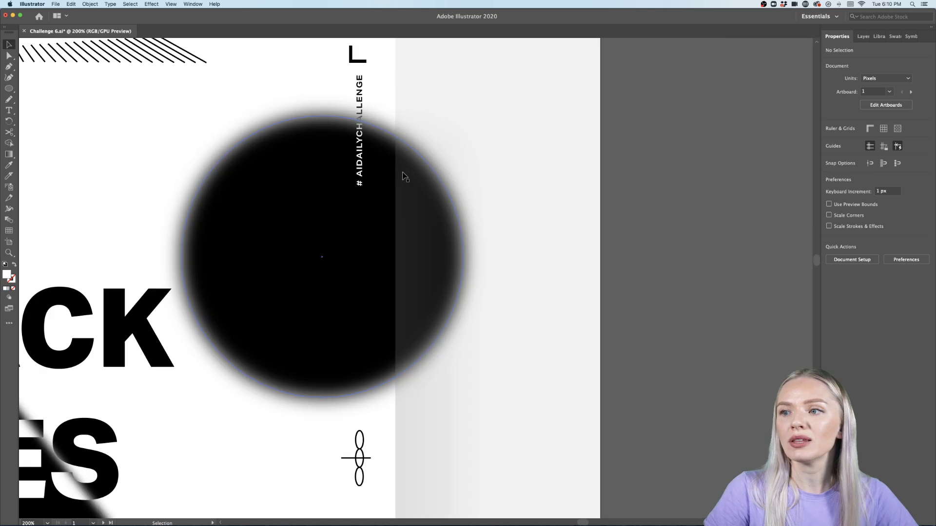
{"action": "scroll", "coordinate": [403, 175], "scroll_direction": "up", "scroll_amount": 2}
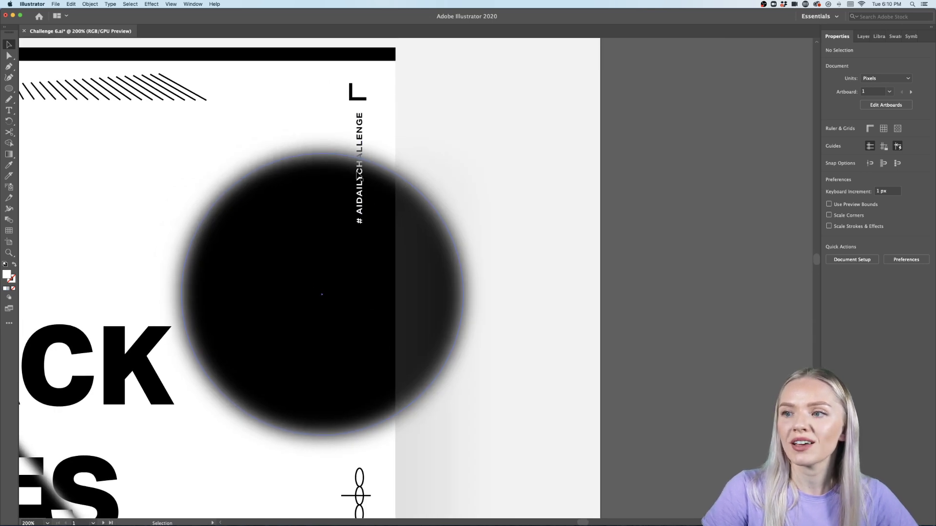
{"action": "scroll", "coordinate": [484, 219], "scroll_direction": "down", "scroll_amount": 2}
{"action": "scroll", "coordinate": [586, 234], "scroll_direction": "down", "scroll_amount": 2}
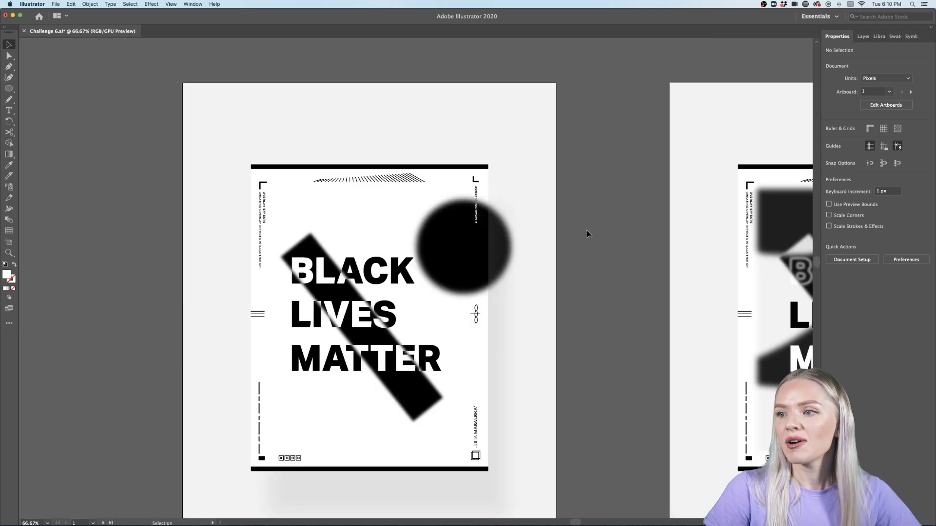
{"action": "scroll", "coordinate": [587, 234], "scroll_direction": "right", "scroll_amount": 2}
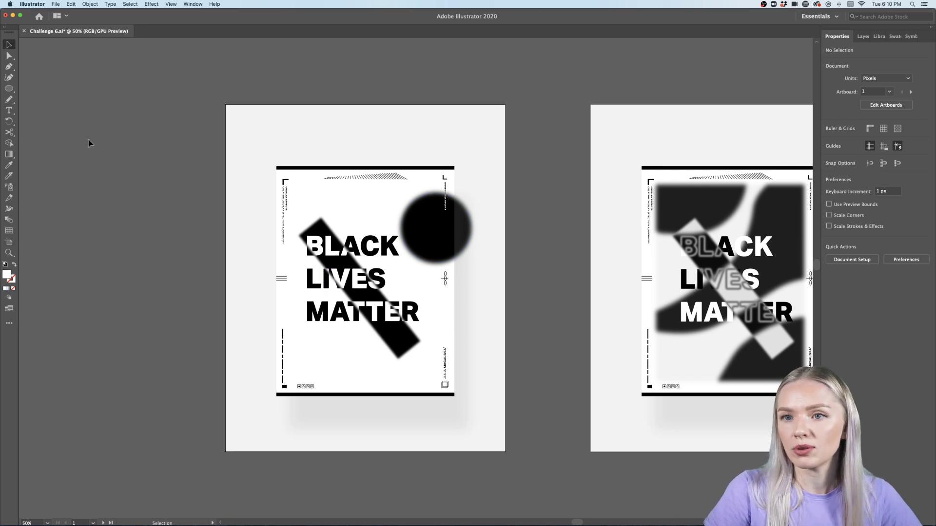
{"action": "left_click_drag", "start_coordinate": [9, 89], "coordinate": [53, 89]}
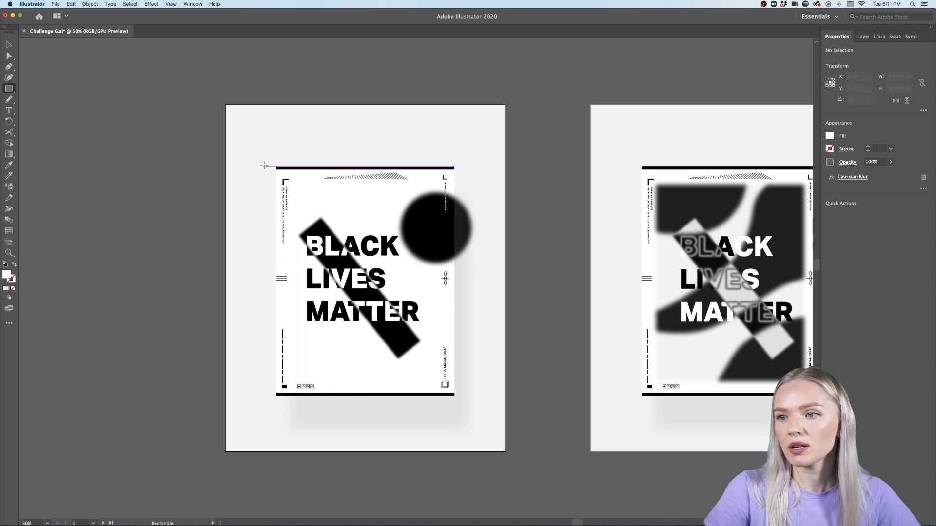
{"action": "left_click_drag", "start_coordinate": [276, 166], "coordinate": [455, 396]}
{"action": "key", "text": "v"}
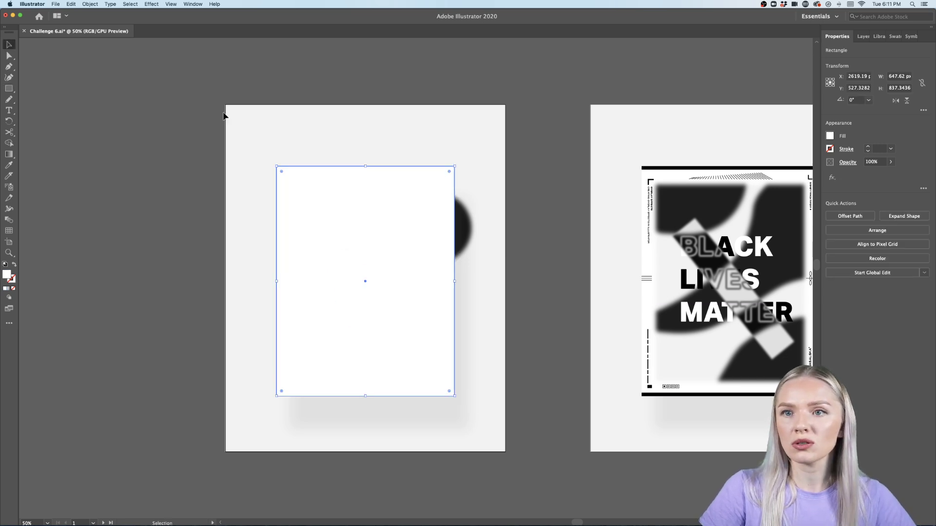
Step: Clip the blurred circle to the poster's area by making a clipping mask with the rectangle, and deselect
{"action": "left_click", "coordinate": [470, 223], "text": "shift"}
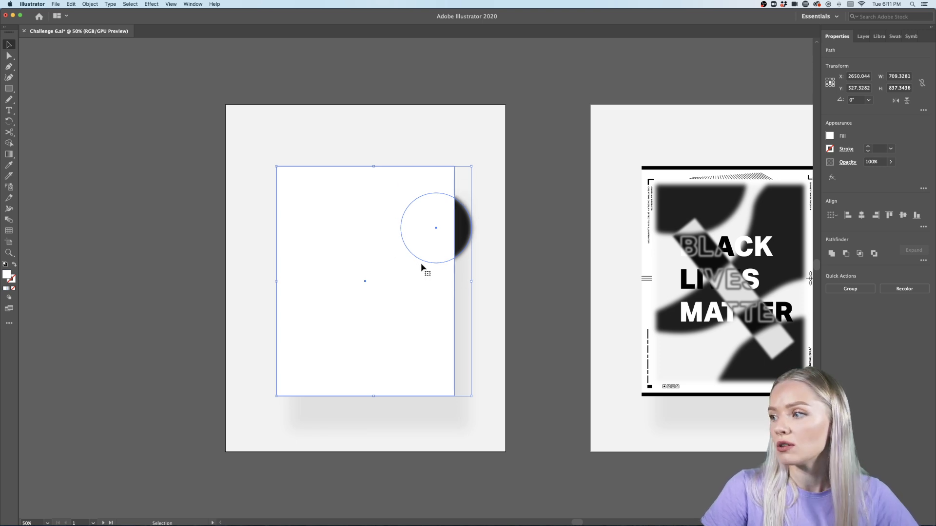
{"action": "right_click", "coordinate": [462, 236]}
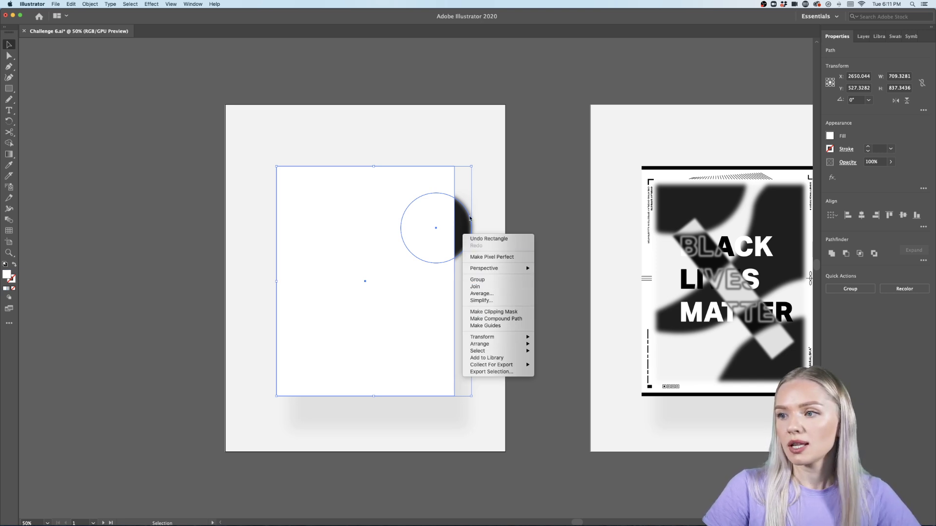
{"action": "left_click", "coordinate": [487, 313]}
{"action": "left_click", "coordinate": [525, 302]}
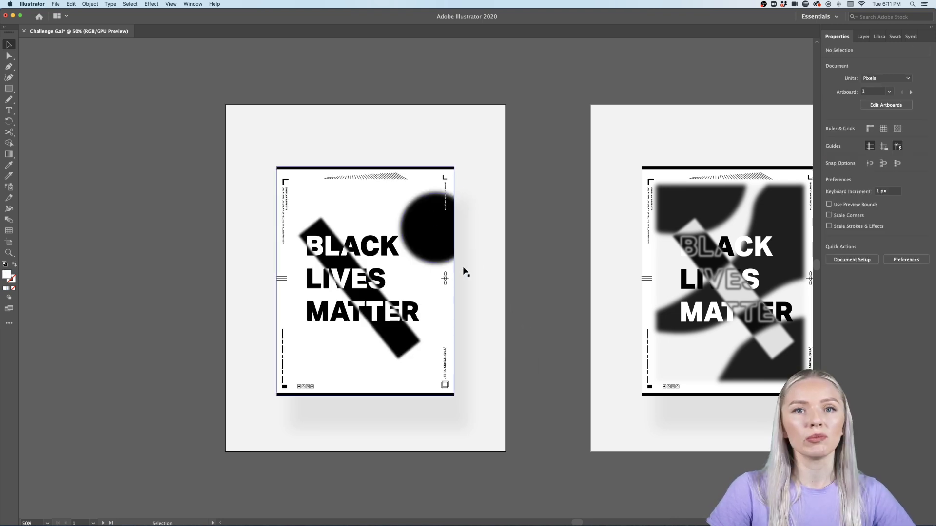
Step: Compare the white poster and its clipped circle with the dark-shapes variation
{"action": "scroll", "coordinate": [544, 263], "scroll_direction": "down", "scroll_amount": 1}
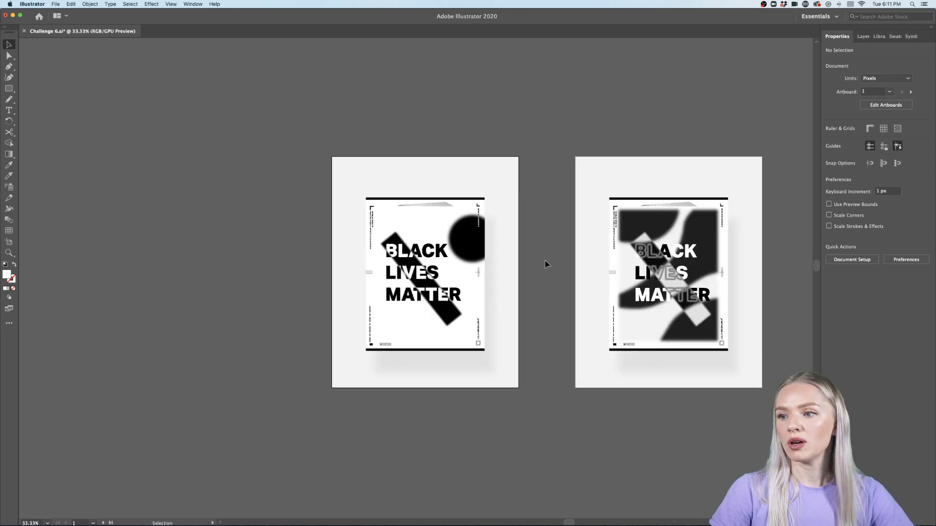
{"action": "scroll", "coordinate": [545, 264], "scroll_direction": "up", "scroll_amount": 1}
{"action": "scroll", "coordinate": [545, 263], "scroll_direction": "right", "scroll_amount": 3}
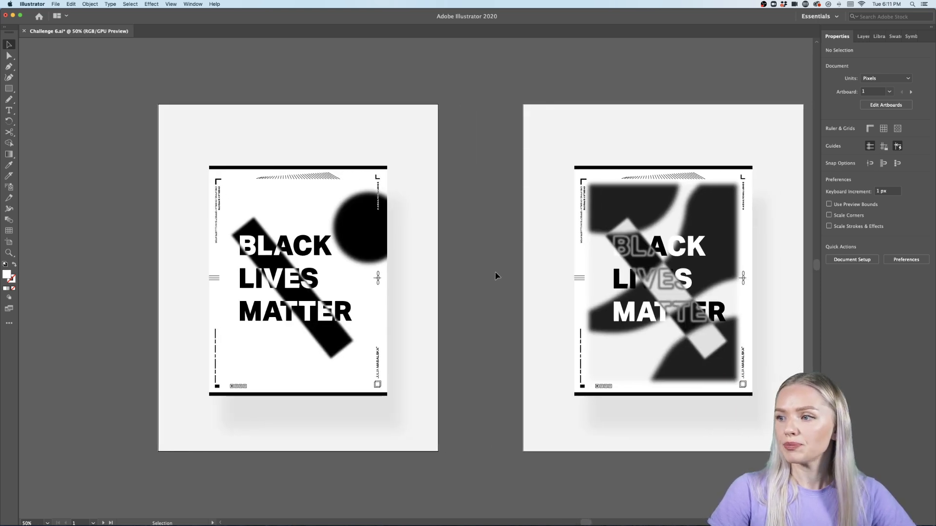
{"action": "scroll", "coordinate": [495, 274], "scroll_direction": "down", "scroll_amount": 1}
{"action": "scroll", "coordinate": [495, 274], "scroll_direction": "right", "scroll_amount": 3}
{"action": "scroll", "coordinate": [462, 273], "scroll_direction": "up", "scroll_amount": 1}
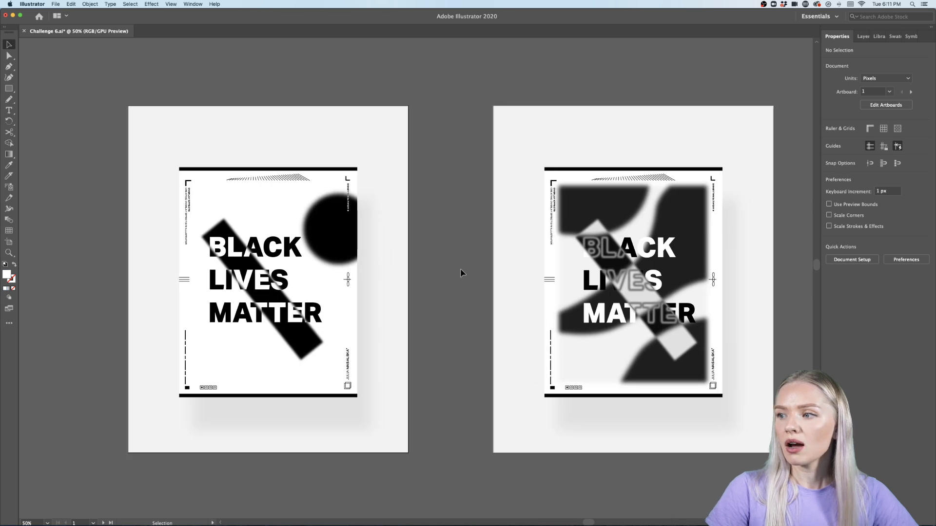
{"action": "scroll", "coordinate": [463, 273], "scroll_direction": "right", "scroll_amount": 1}
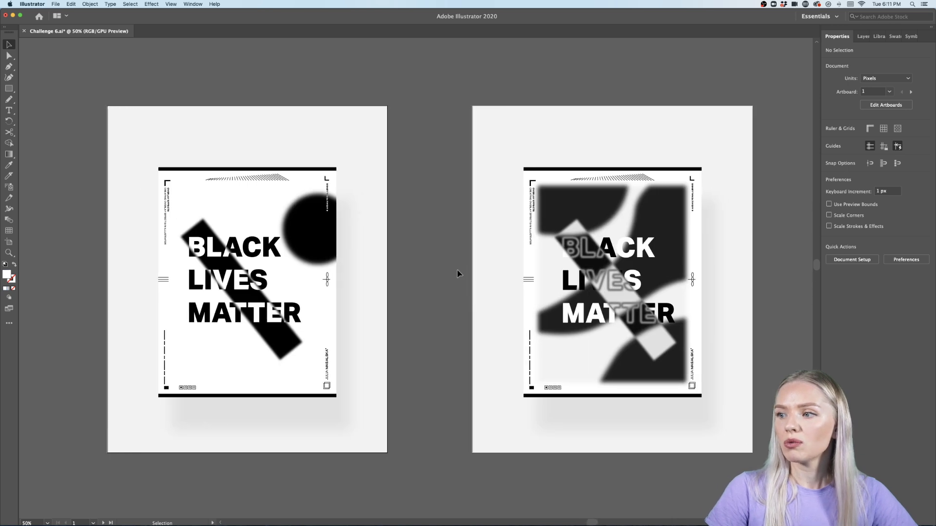
Step: Export both artboards for screens at 1x as JPG 100, replacing the existing Artboard 2-100.jpg and Artboard 2 copy-100.jpg
{"action": "left_click", "coordinate": [57, 4]}
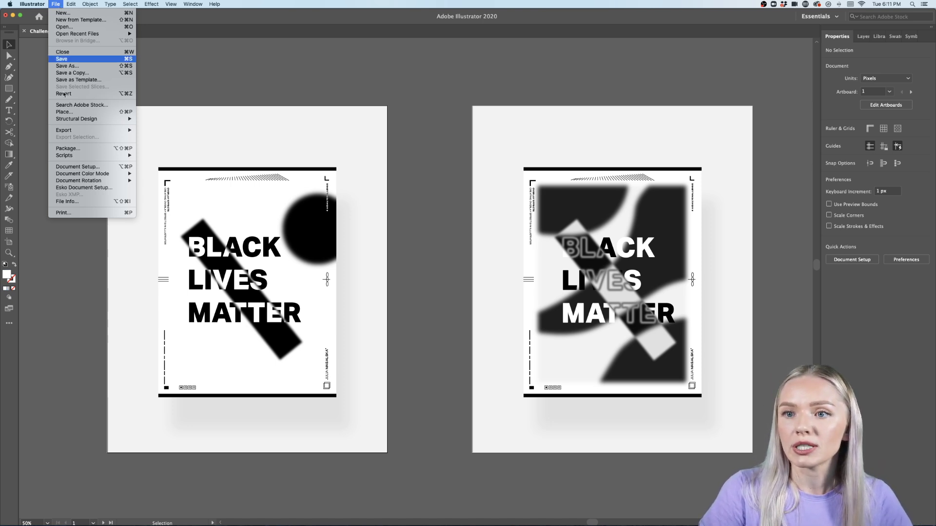
{"action": "mouse_move", "coordinate": [73, 132]}
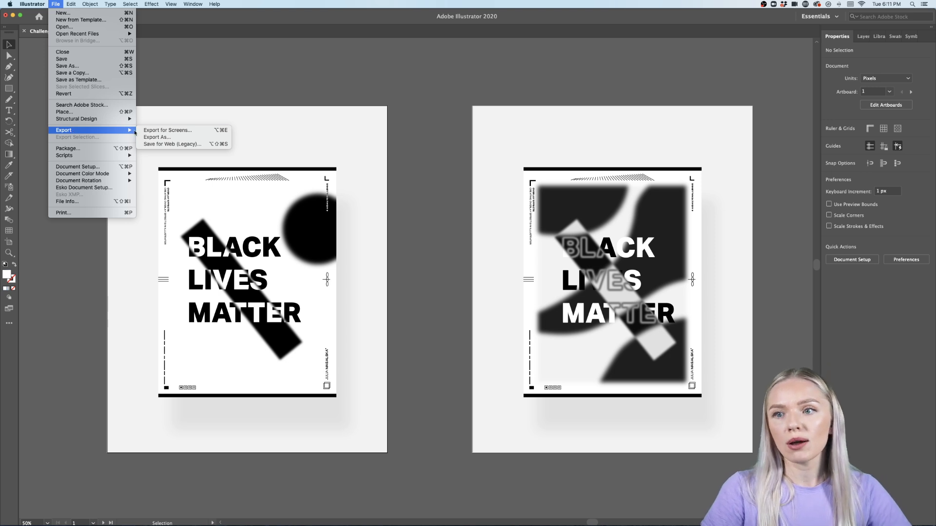
{"action": "left_click", "coordinate": [165, 131]}
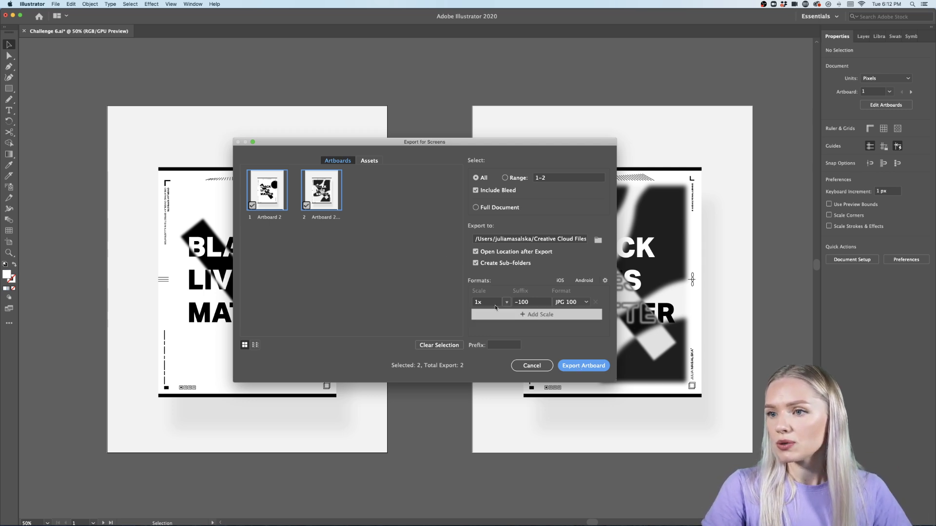
{"action": "left_click", "coordinate": [254, 208]}
{"action": "left_click", "coordinate": [255, 209]}
{"action": "left_click", "coordinate": [306, 207]}
{"action": "left_click", "coordinate": [306, 206]}
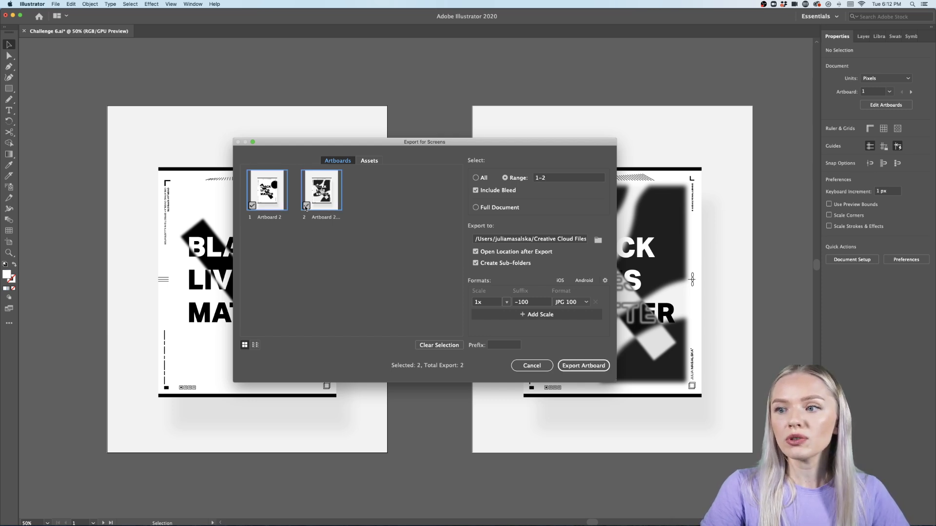
{"action": "left_click", "coordinate": [592, 366]}
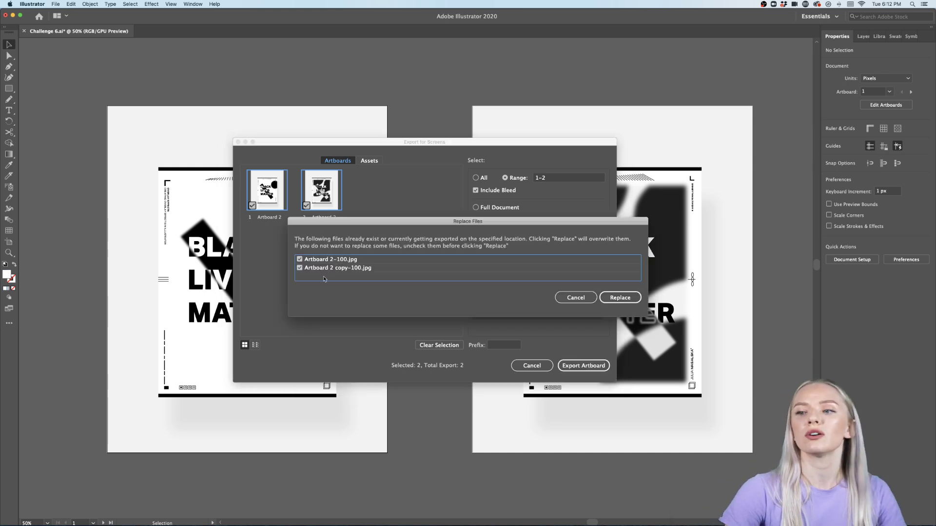
{"action": "left_click", "coordinate": [620, 298]}
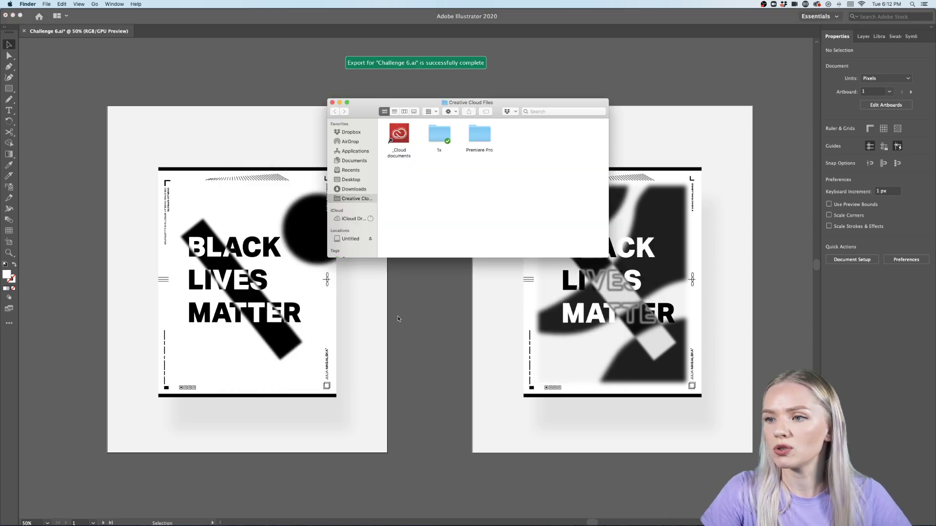
Step: Open the exported 1x folder and check Artboard 2-100.jpg in a quick preview
{"action": "double_click", "coordinate": [439, 135]}
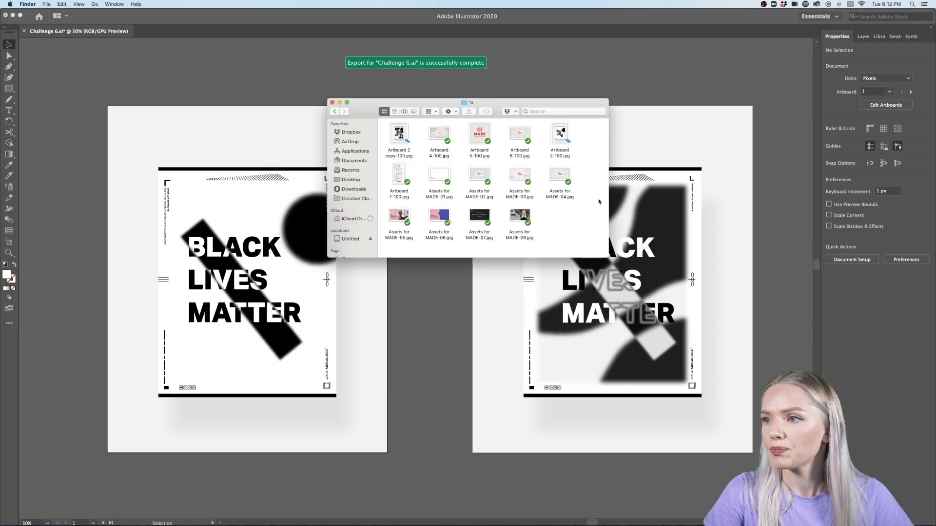
{"action": "left_click", "coordinate": [560, 134]}
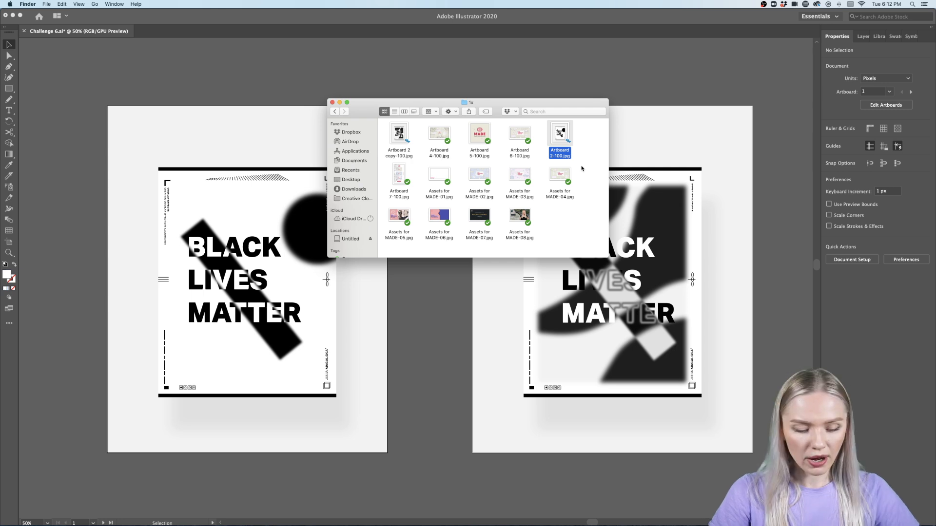
{"action": "key", "text": "space"}
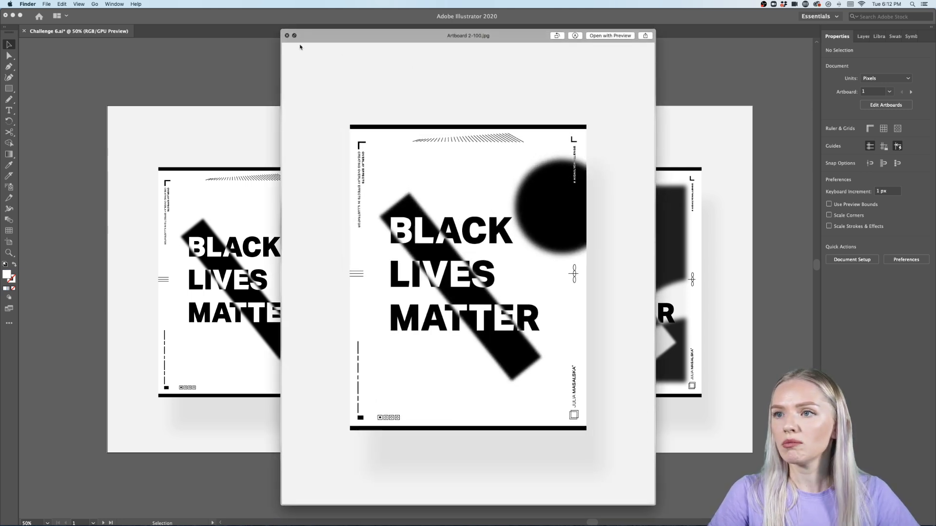
{"action": "left_click", "coordinate": [287, 36]}
Step: Reopen the 1x folder from Creative Cloud Files and preview Artboard 2 copy-100.jpg
{"action": "left_click", "coordinate": [351, 199]}
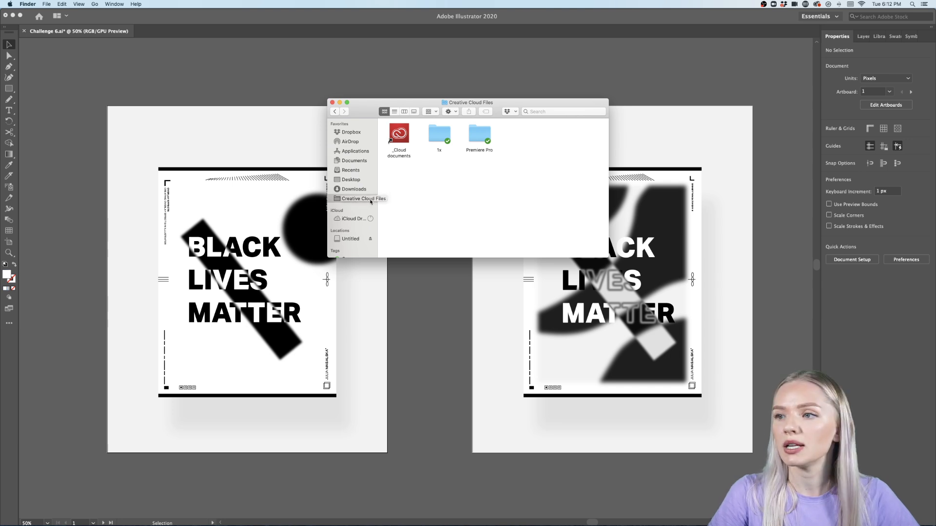
{"action": "double_click", "coordinate": [438, 134]}
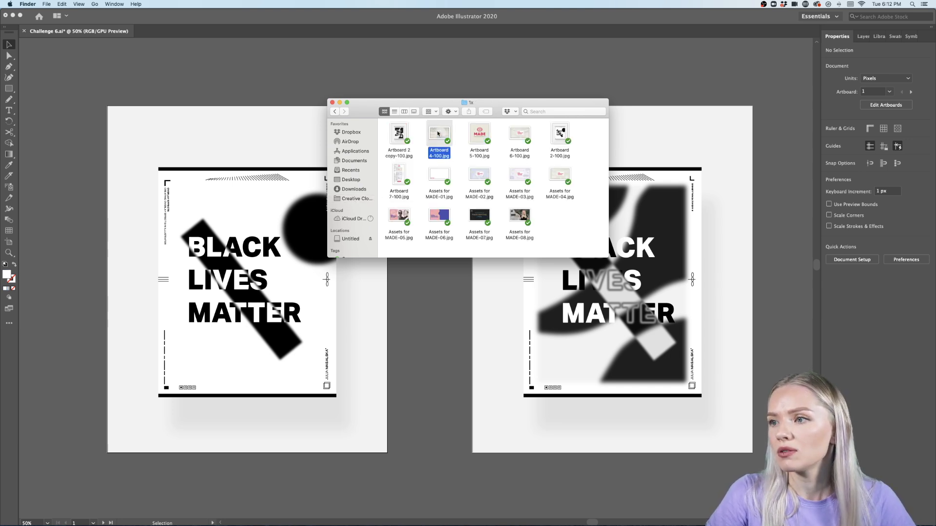
{"action": "left_click", "coordinate": [563, 135]}
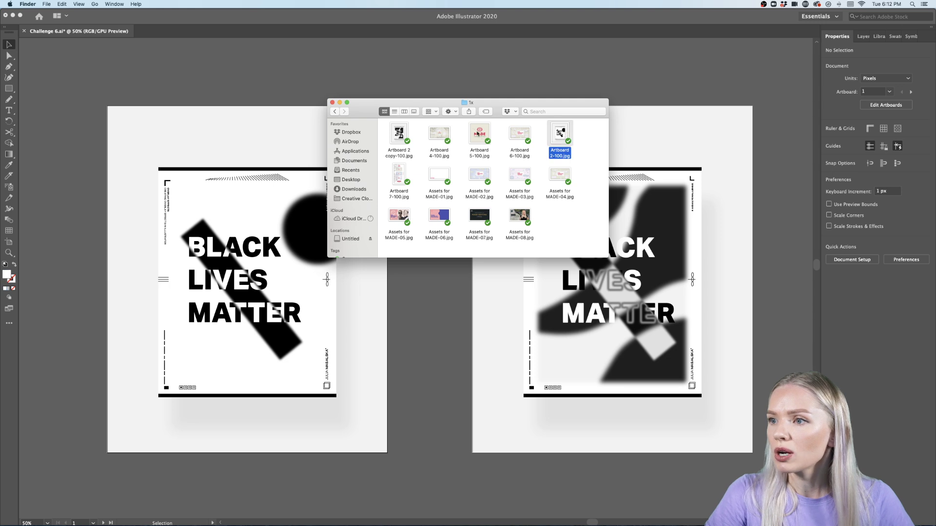
{"action": "left_click", "coordinate": [400, 134]}
{"action": "key", "text": "space"}
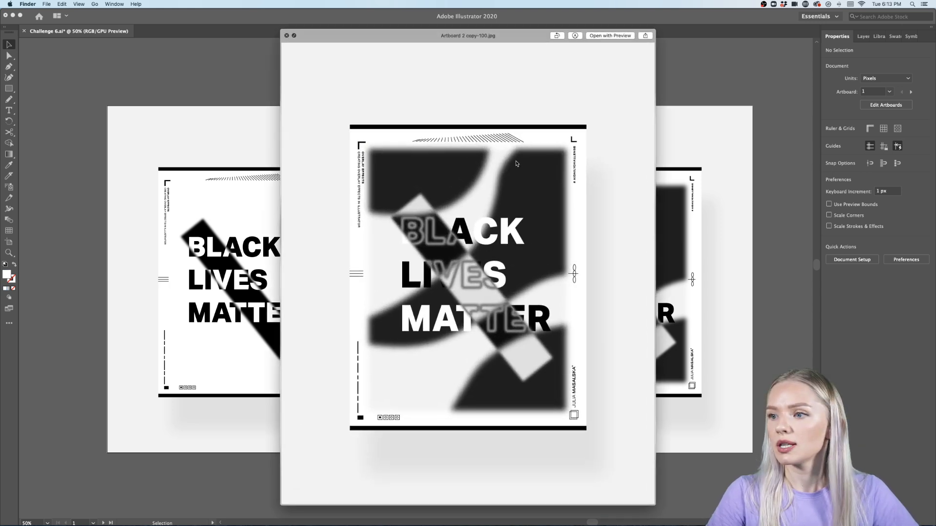
Step: Switch to Safari with Discord's challenge channel, make the window full screen and reveal the page's full address
{"action": "mouse_move", "coordinate": [319, 525]}
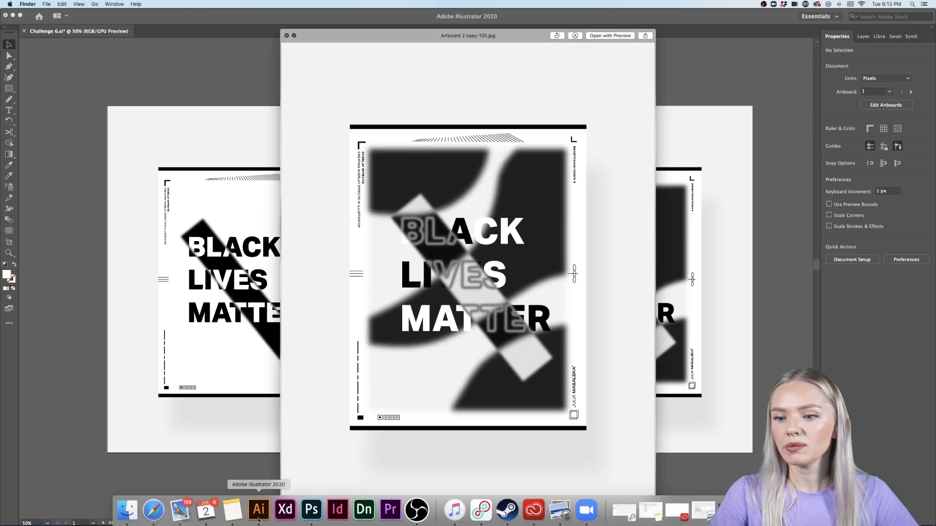
{"action": "left_click", "coordinate": [150, 512]}
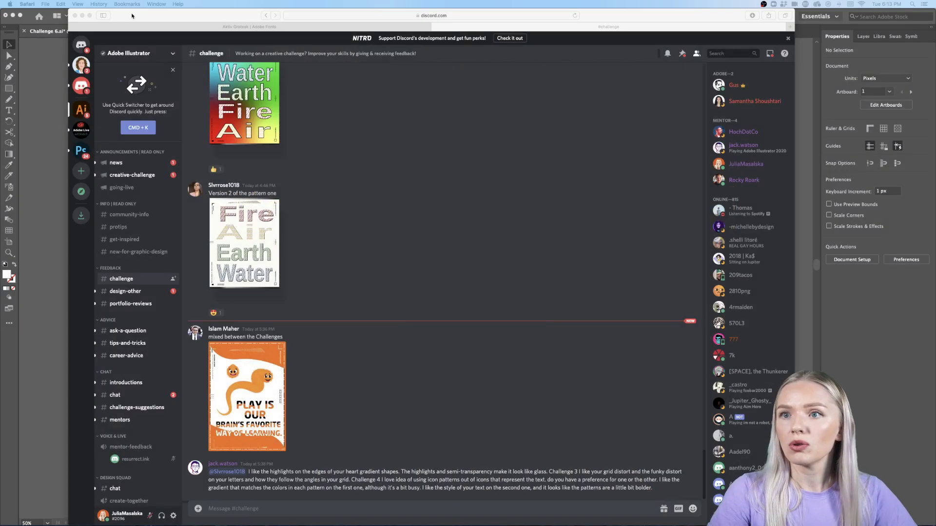
{"action": "left_click", "coordinate": [89, 15]}
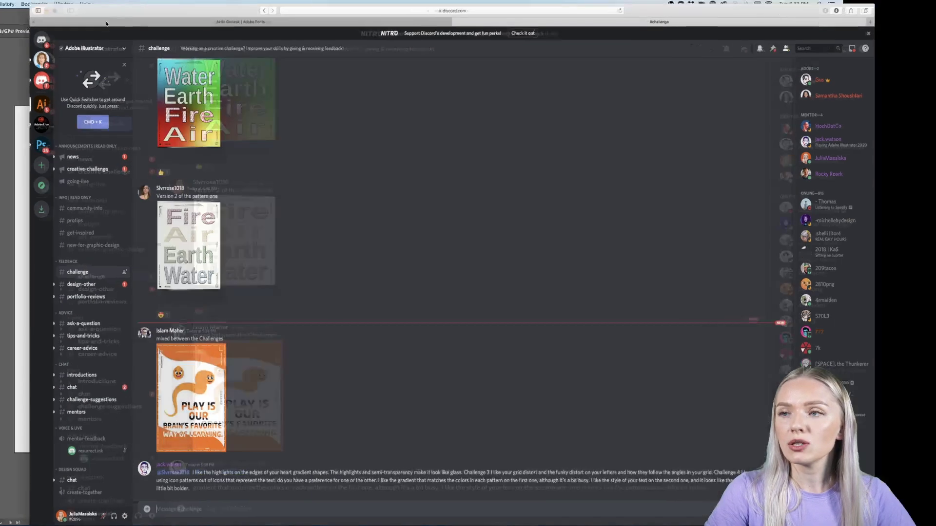
{"action": "left_click", "coordinate": [534, 7]}
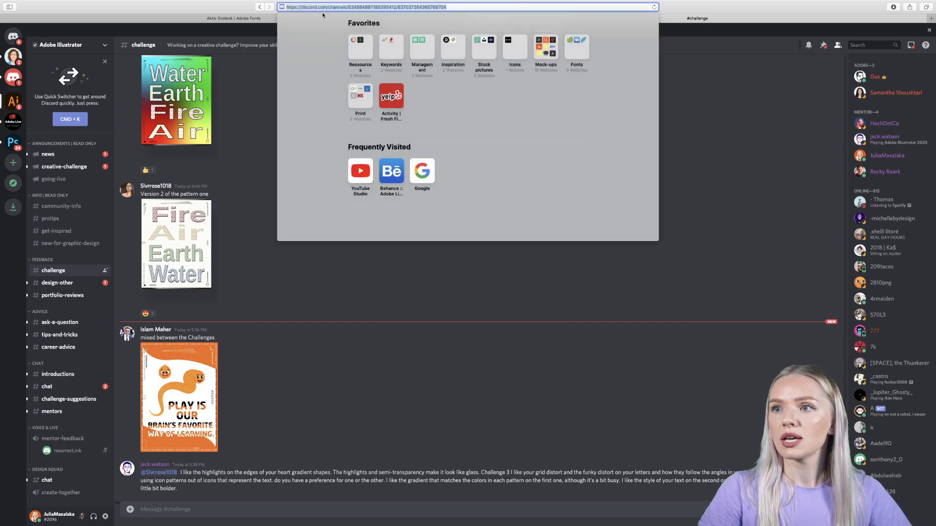
{"action": "left_click", "coordinate": [414, 298]}
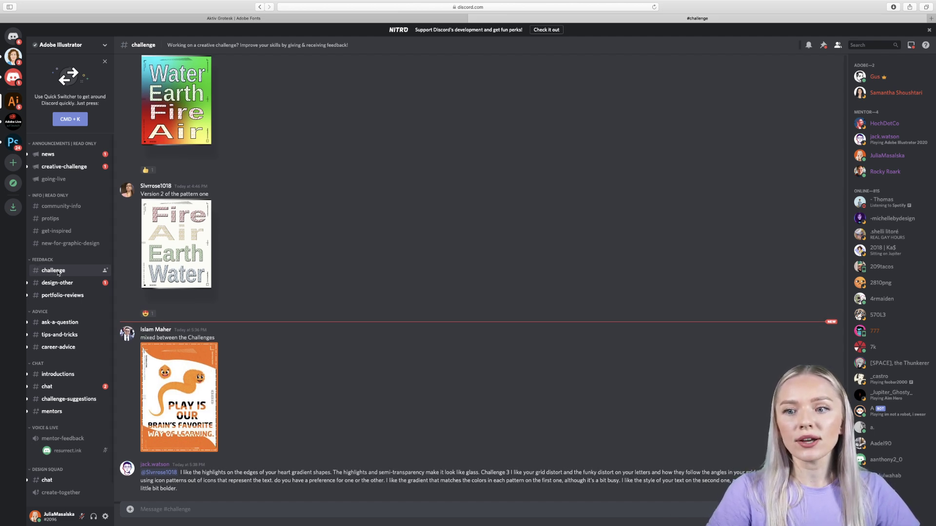
Step: Look through earlier submissions in the challenge channel, enlarging the pink textured-text poster, and return to the newest messages
{"action": "scroll", "coordinate": [311, 357], "scroll_direction": "up", "scroll_amount": 8}
{"action": "scroll", "coordinate": [311, 356], "scroll_direction": "up", "scroll_amount": 15}
{"action": "scroll", "coordinate": [312, 356], "scroll_direction": "up", "scroll_amount": 10}
{"action": "scroll", "coordinate": [311, 356], "scroll_direction": "down", "scroll_amount": 10}
{"action": "scroll", "coordinate": [311, 356], "scroll_direction": "up", "scroll_amount": 1}
{"action": "scroll", "coordinate": [311, 356], "scroll_direction": "up", "scroll_amount": 15}
{"action": "scroll", "coordinate": [311, 356], "scroll_direction": "down", "scroll_amount": 5}
{"action": "left_click", "coordinate": [190, 307]}
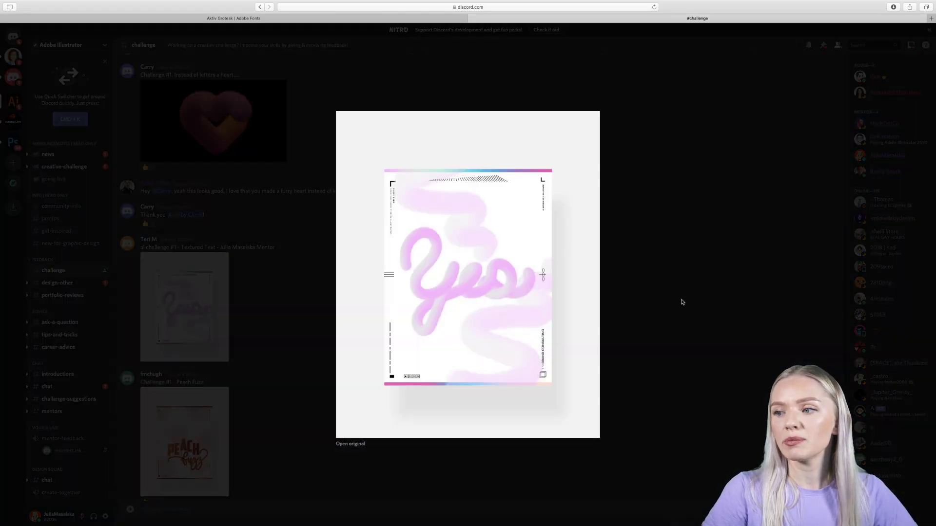
{"action": "left_click", "coordinate": [642, 304]}
{"action": "scroll", "coordinate": [634, 317], "scroll_direction": "down", "scroll_amount": 15}
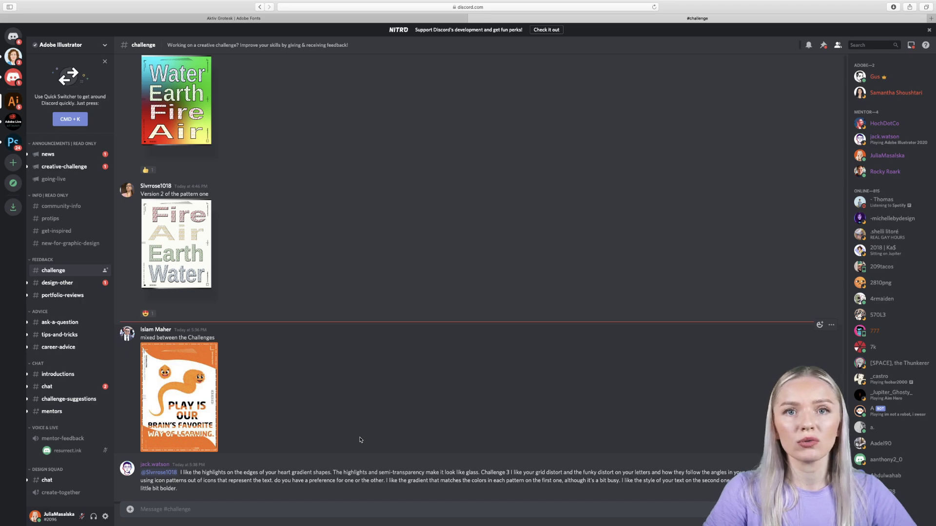
Step: Go back from the Aktiv Grotesk page on Adobe Fonts to Behance's Daily Creative Challenge page
{"action": "left_click", "coordinate": [230, 20]}
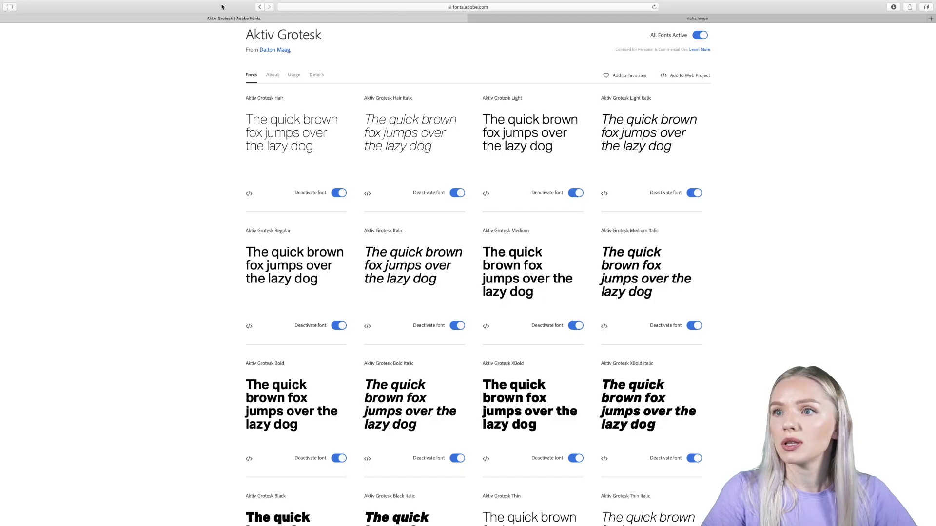
{"action": "left_click", "coordinate": [260, 8]}
{"action": "left_click", "coordinate": [260, 7]}
{"action": "left_click", "coordinate": [260, 7]}
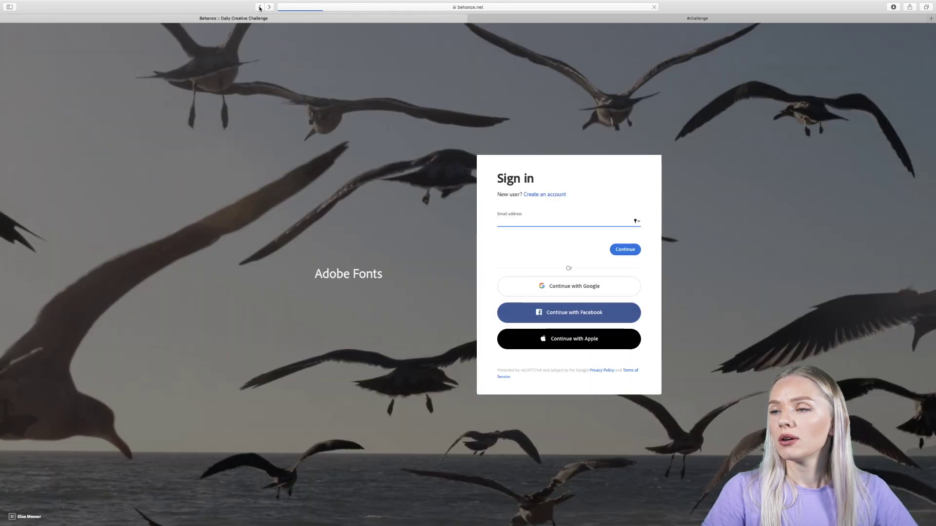
Step: Examine the Daily Creative Challenge page's full address, its current challenges and the past Illustrator challenges
{"action": "scroll", "coordinate": [771, 356], "scroll_direction": "down", "scroll_amount": 5}
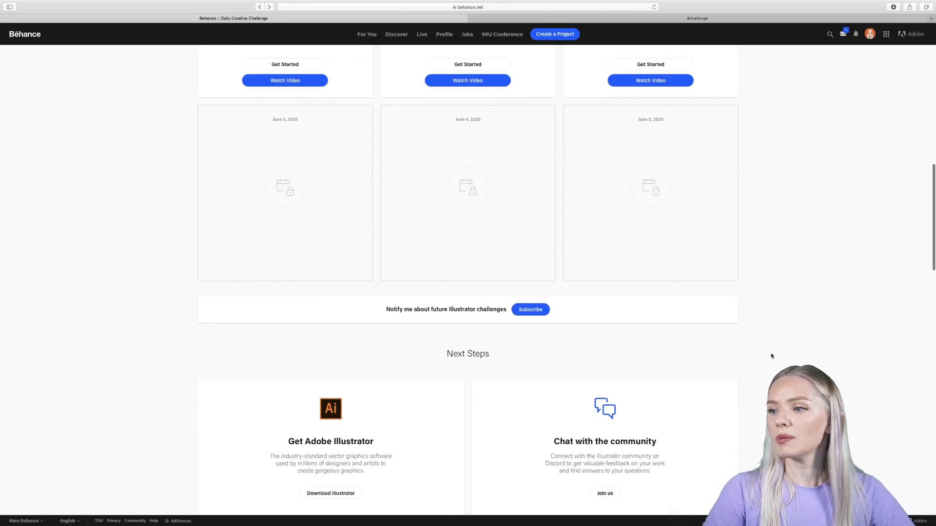
{"action": "scroll", "coordinate": [772, 356], "scroll_direction": "down", "scroll_amount": 15}
{"action": "scroll", "coordinate": [772, 356], "scroll_direction": "up", "scroll_amount": 8}
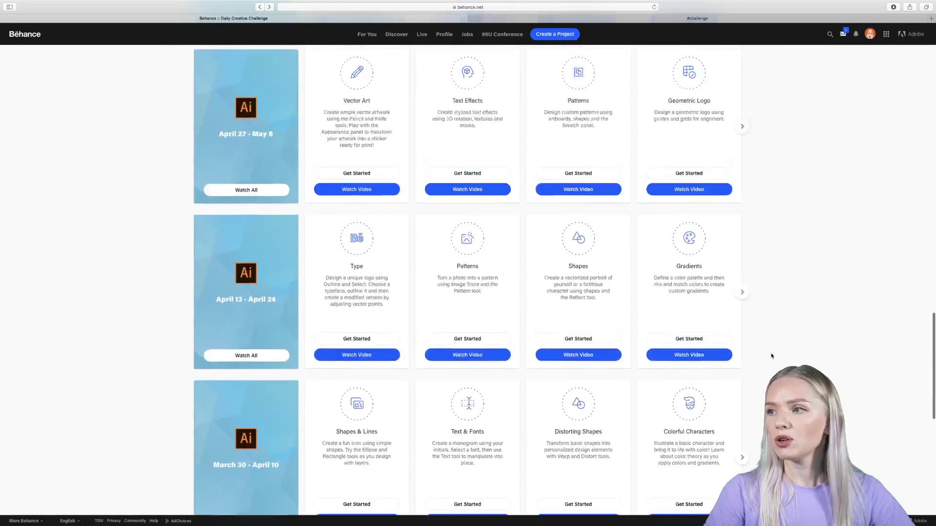
{"action": "scroll", "coordinate": [772, 356], "scroll_direction": "up", "scroll_amount": 15}
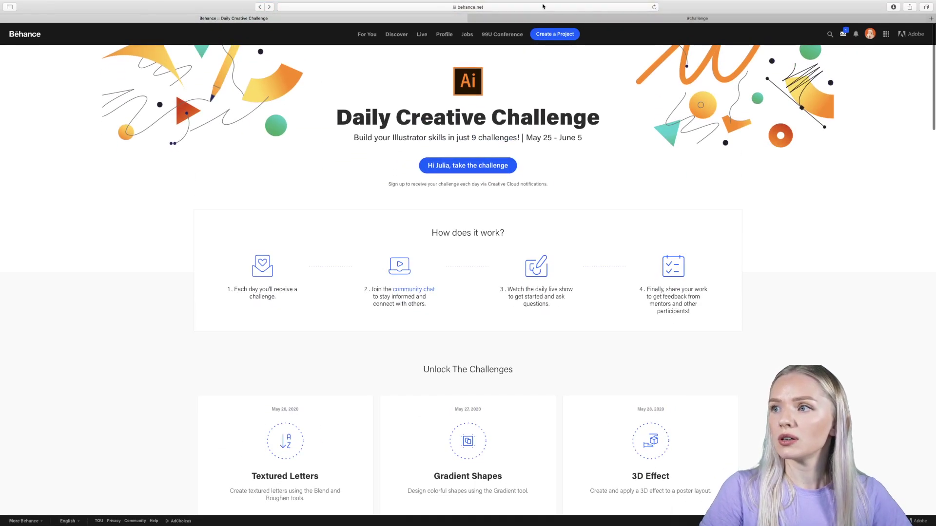
{"action": "left_click", "coordinate": [543, 7]}
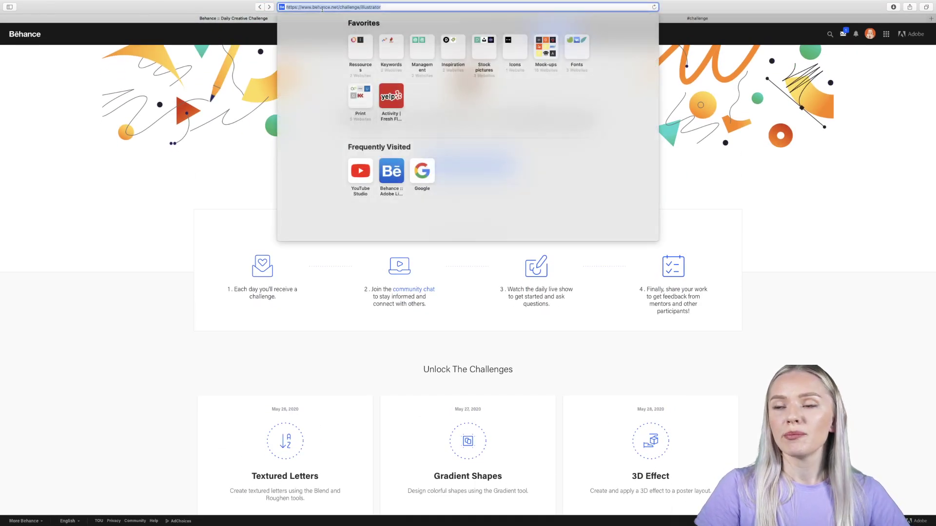
{"action": "left_click", "coordinate": [199, 241]}
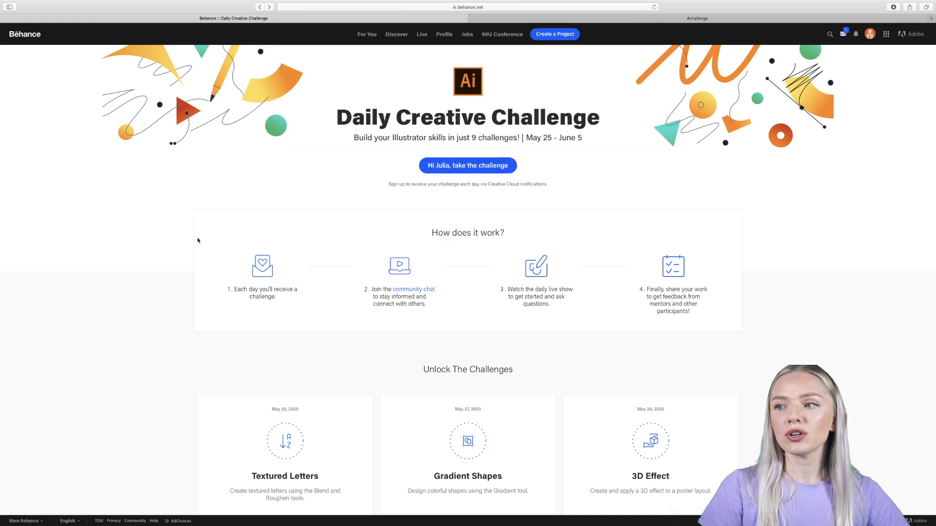
{"action": "scroll", "coordinate": [198, 240], "scroll_direction": "down", "scroll_amount": 6}
{"action": "scroll", "coordinate": [198, 241], "scroll_direction": "down", "scroll_amount": 10}
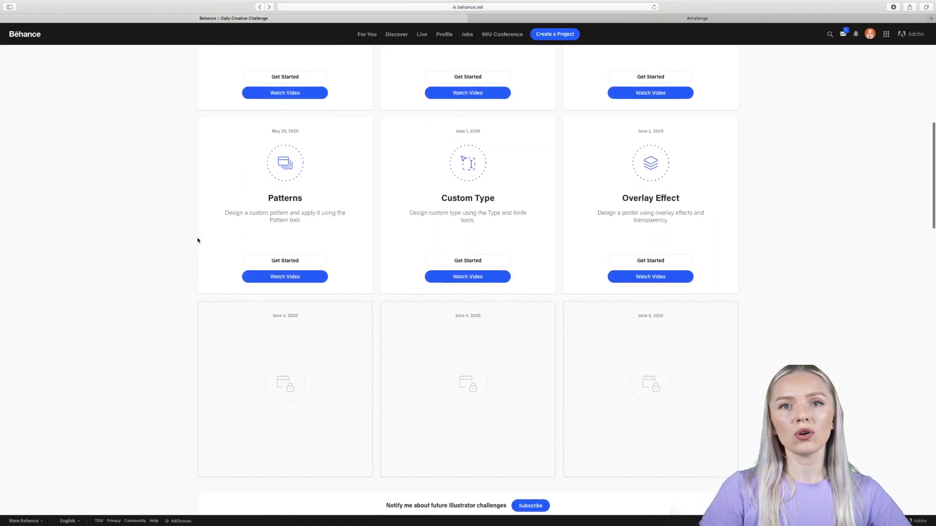
{"action": "scroll", "coordinate": [198, 240], "scroll_direction": "down", "scroll_amount": 5}
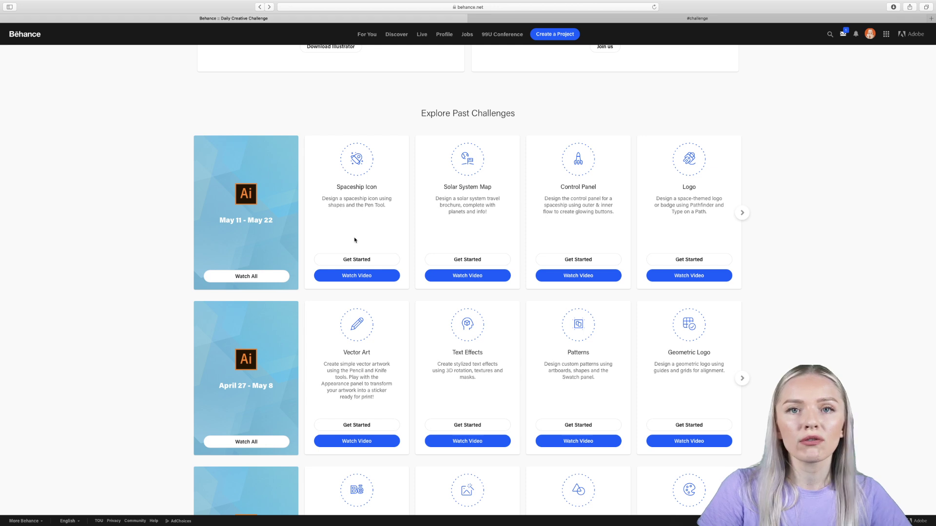
Step: In Discord's challenge channel, attach Artboard 2-100.jpg and Artboard 2 copy-100.jpg from the 1x folder in Creative Cloud Files
{"action": "left_click", "coordinate": [697, 19]}
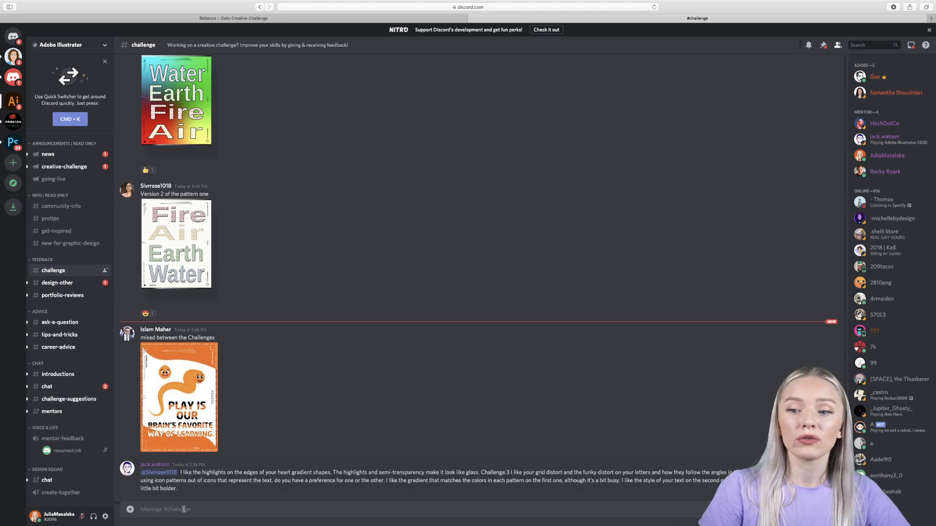
{"action": "left_click", "coordinate": [130, 510]}
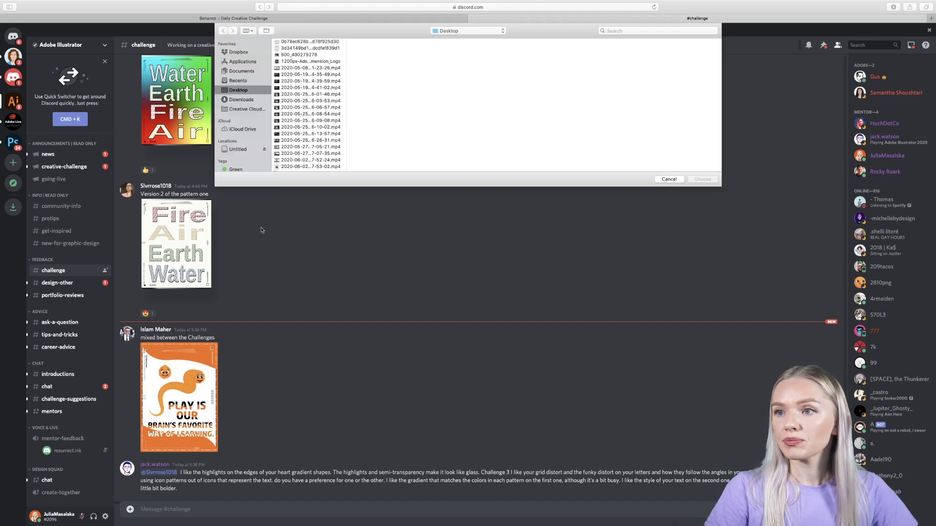
{"action": "left_click", "coordinate": [238, 110]}
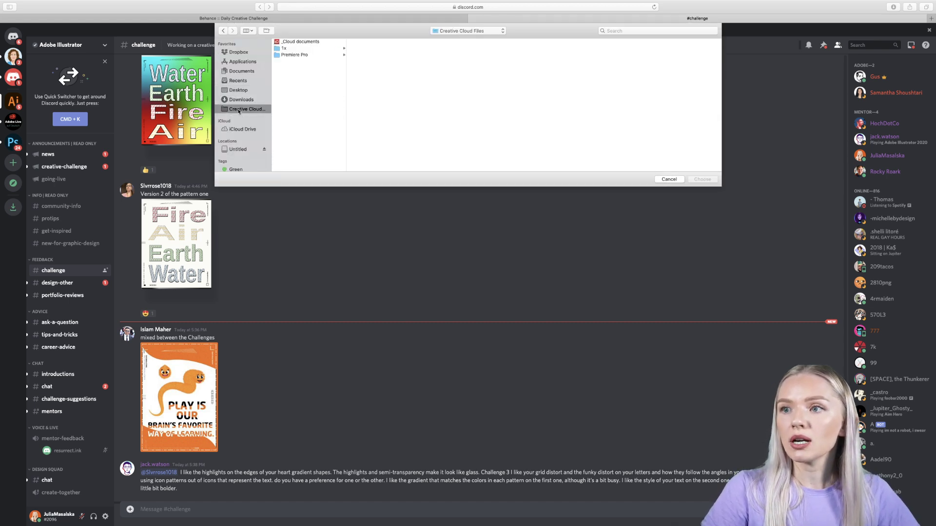
{"action": "left_click", "coordinate": [309, 49]}
{"action": "left_click", "coordinate": [374, 42]}
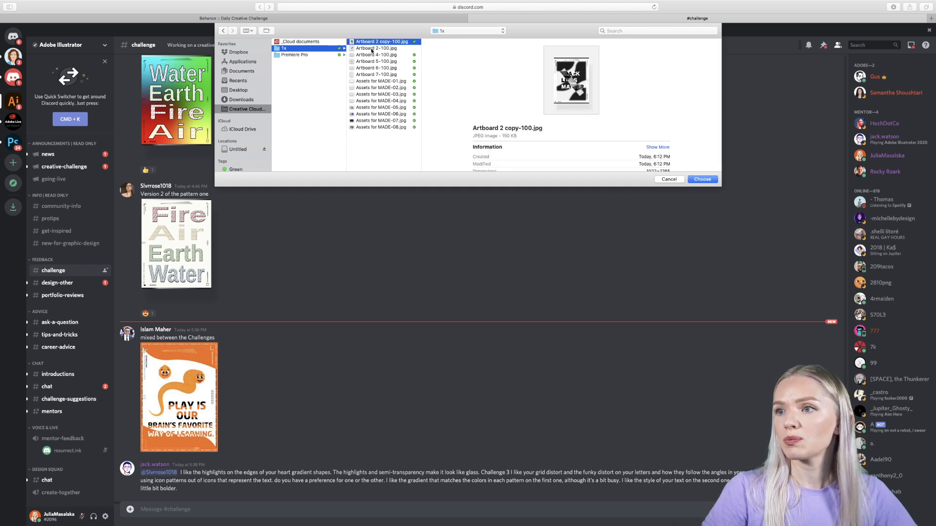
{"action": "left_click", "coordinate": [371, 49]}
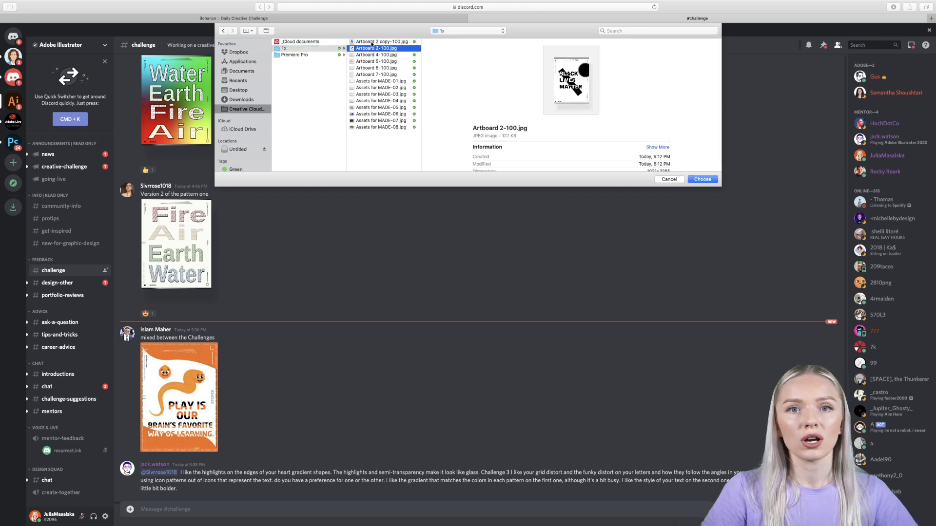
{"action": "left_click", "coordinate": [372, 42], "text": "shift"}
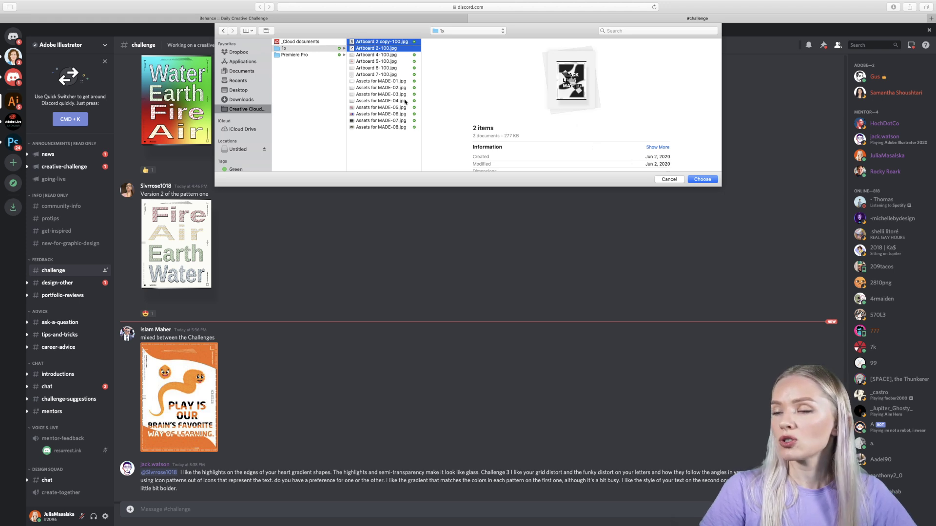
{"action": "left_click", "coordinate": [702, 180]}
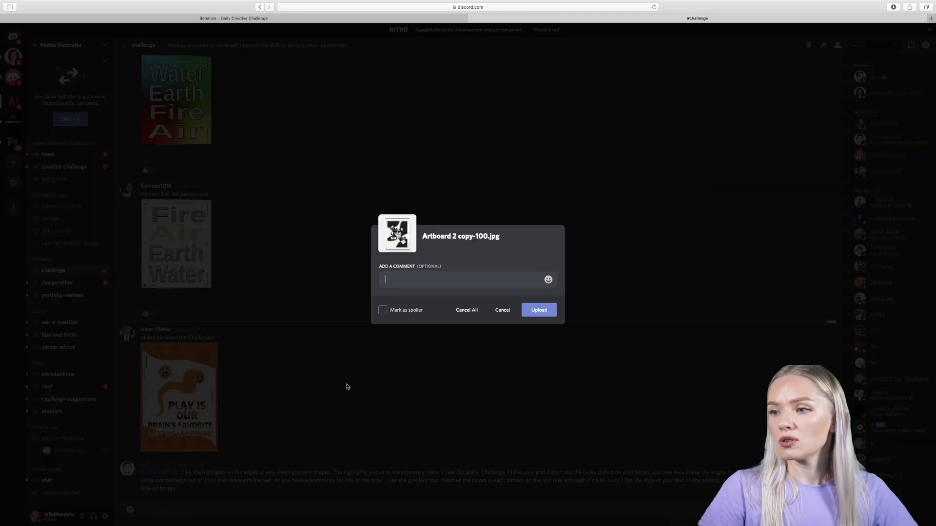
Step: Upload Artboard 2 copy-100.jpg with the comment "Challenge of today." and Artboard 2-100.jpg without a comment
{"action": "type", "text": "Ch"}
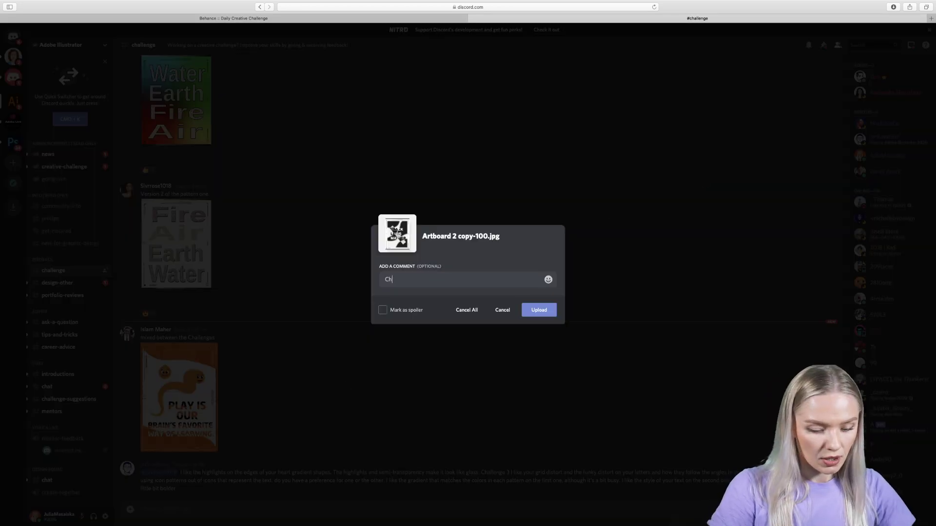
{"action": "type", "text": "allenge of today."}
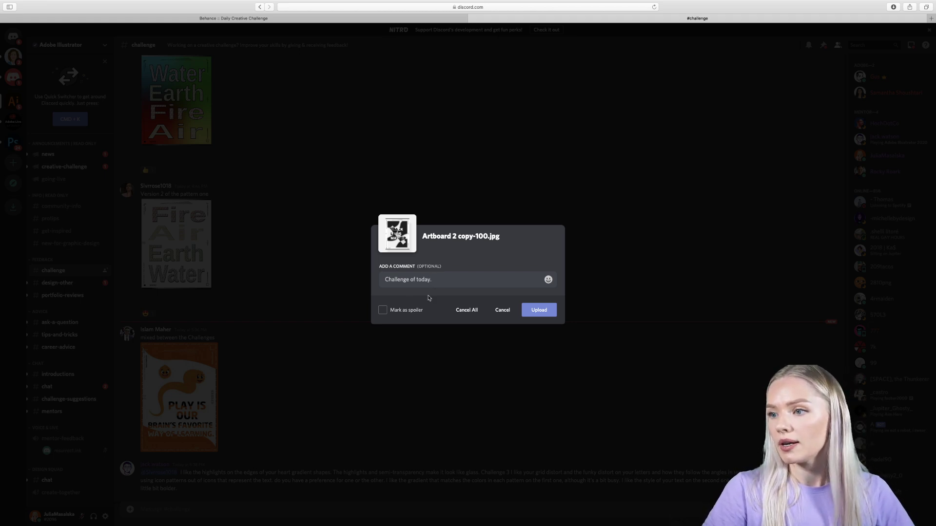
{"action": "left_click", "coordinate": [539, 310]}
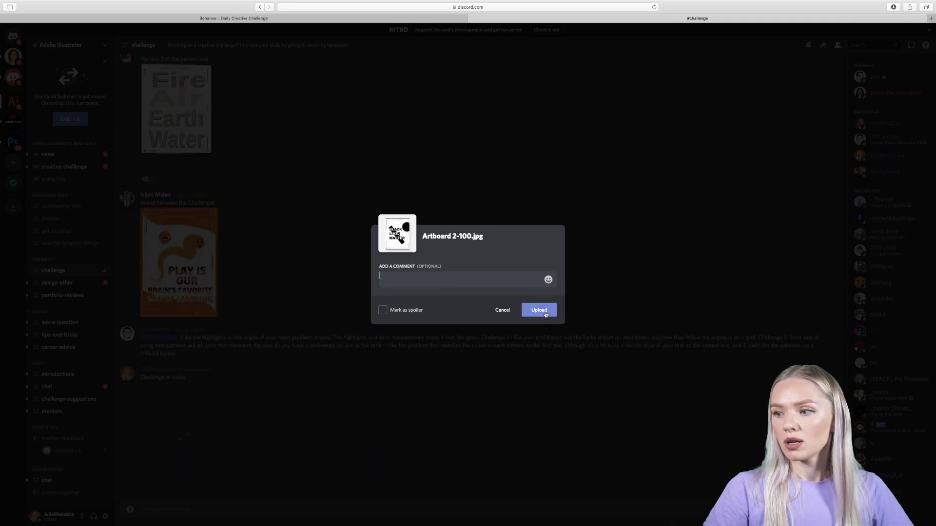
{"action": "left_click", "coordinate": [545, 315]}
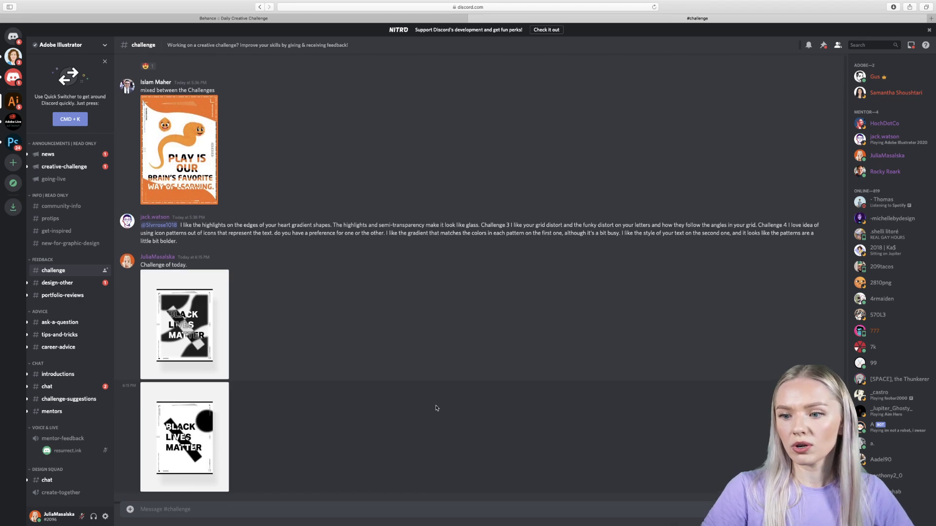
Step: View the posted white poster enlarged, look at the available emoji reactions and review the posted messages
{"action": "left_click", "coordinate": [204, 432]}
{"action": "left_click", "coordinate": [604, 363]}
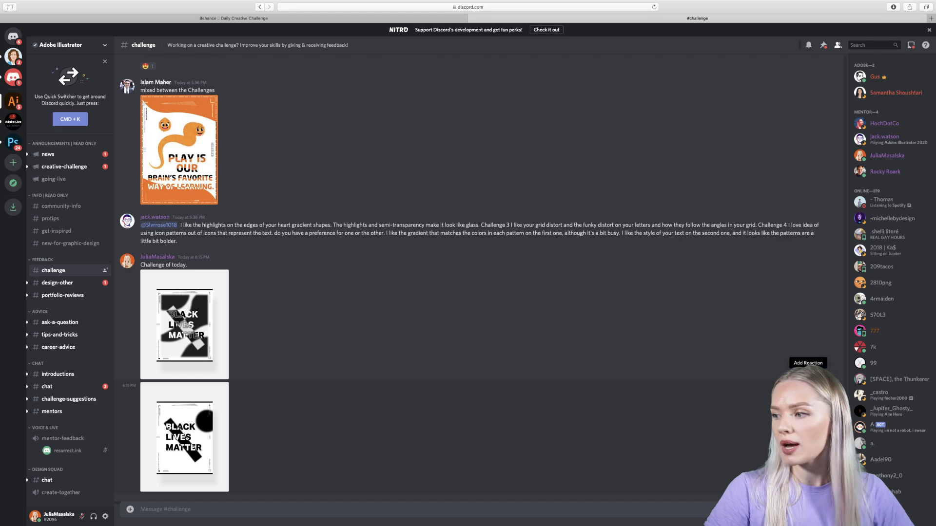
{"action": "left_click", "coordinate": [808, 374]}
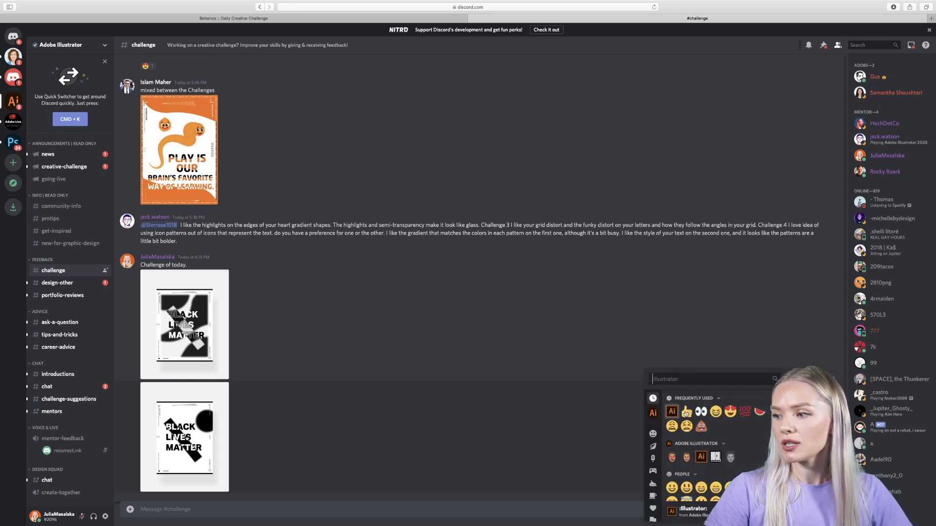
{"action": "left_click", "coordinate": [494, 436]}
{"action": "scroll", "coordinate": [339, 415], "scroll_direction": "up", "scroll_amount": 5}
{"action": "scroll", "coordinate": [339, 416], "scroll_direction": "down", "scroll_amount": 5}
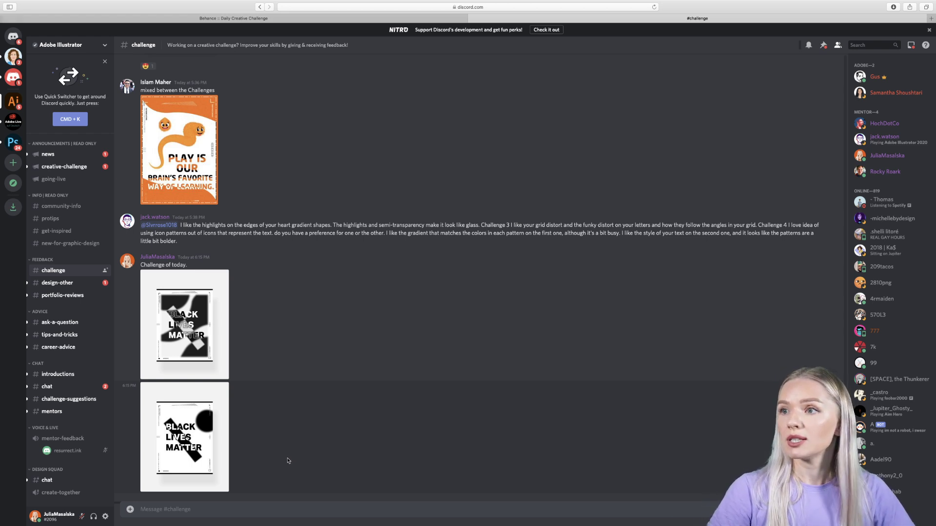
Step: Return to Behance's Daily Creative Challenge page, review the current challenge cards and switch away from the browser
{"action": "left_click", "coordinate": [302, 20]}
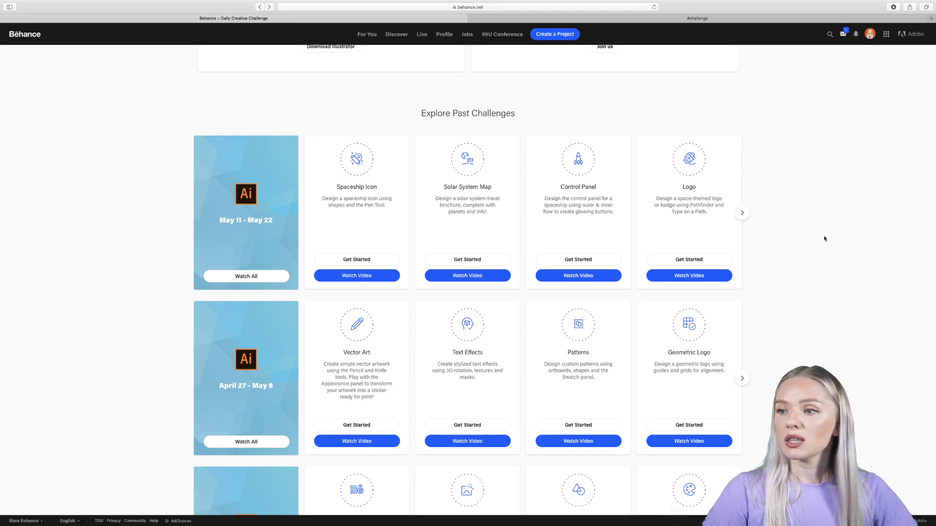
{"action": "scroll", "coordinate": [824, 239], "scroll_direction": "up", "scroll_amount": 15}
{"action": "scroll", "coordinate": [823, 239], "scroll_direction": "down", "scroll_amount": 5}
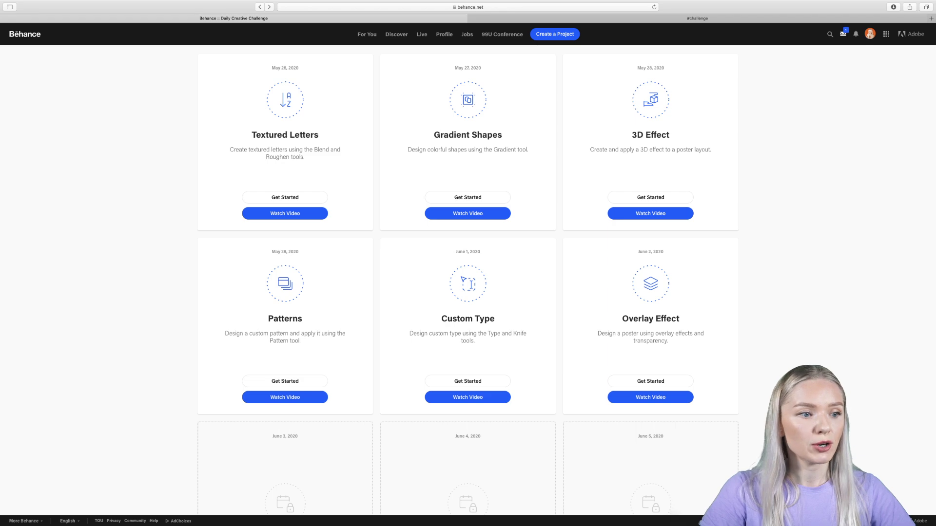
{"action": "key", "text": "super+Tab"}
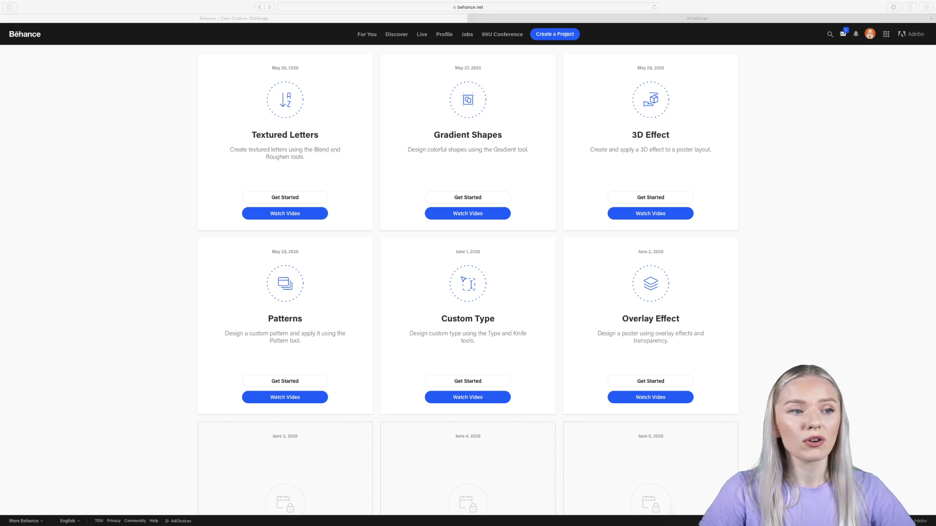